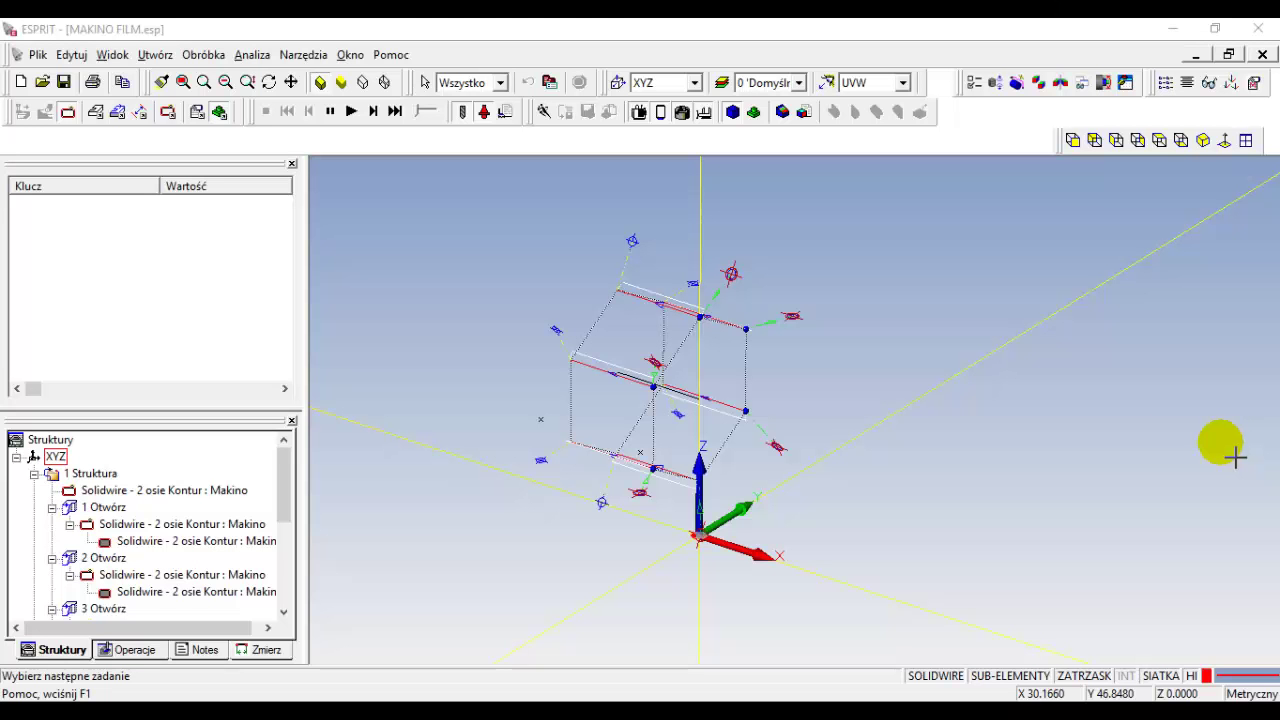
- Run the wire-cut simulation at a changed playback speed, then stop it
left_click(351, 111)
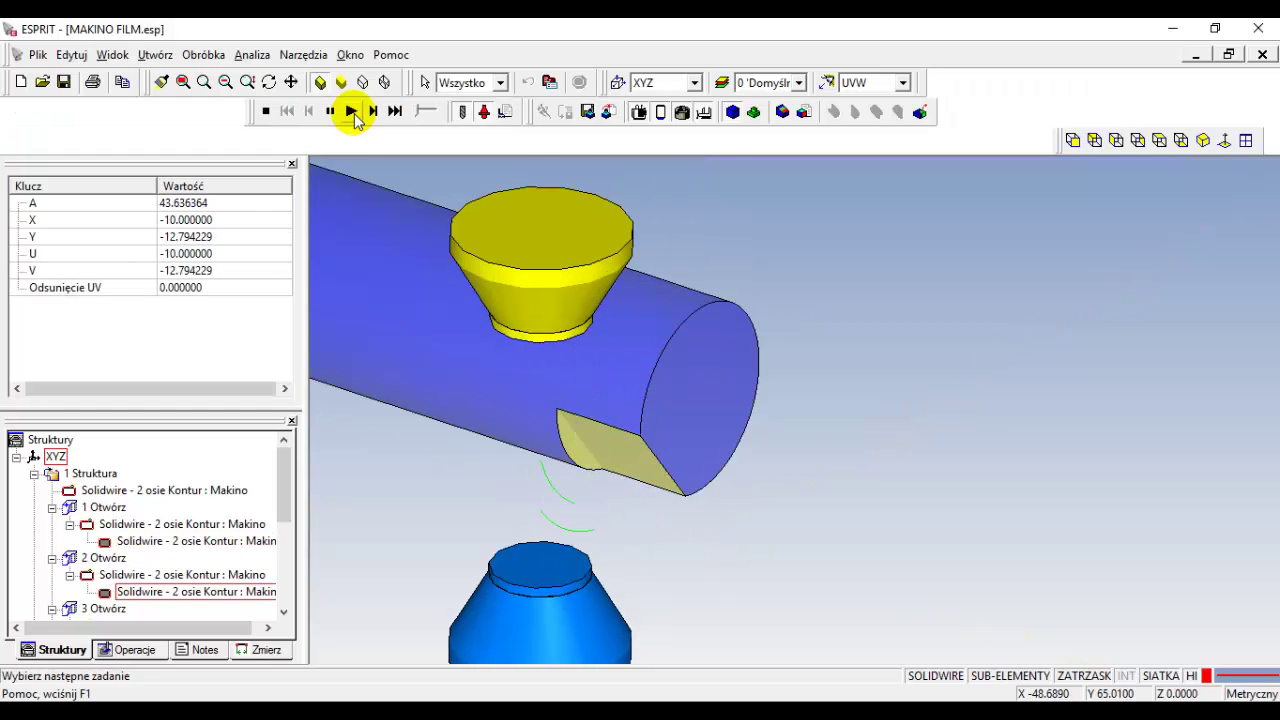
left_click(426, 113)
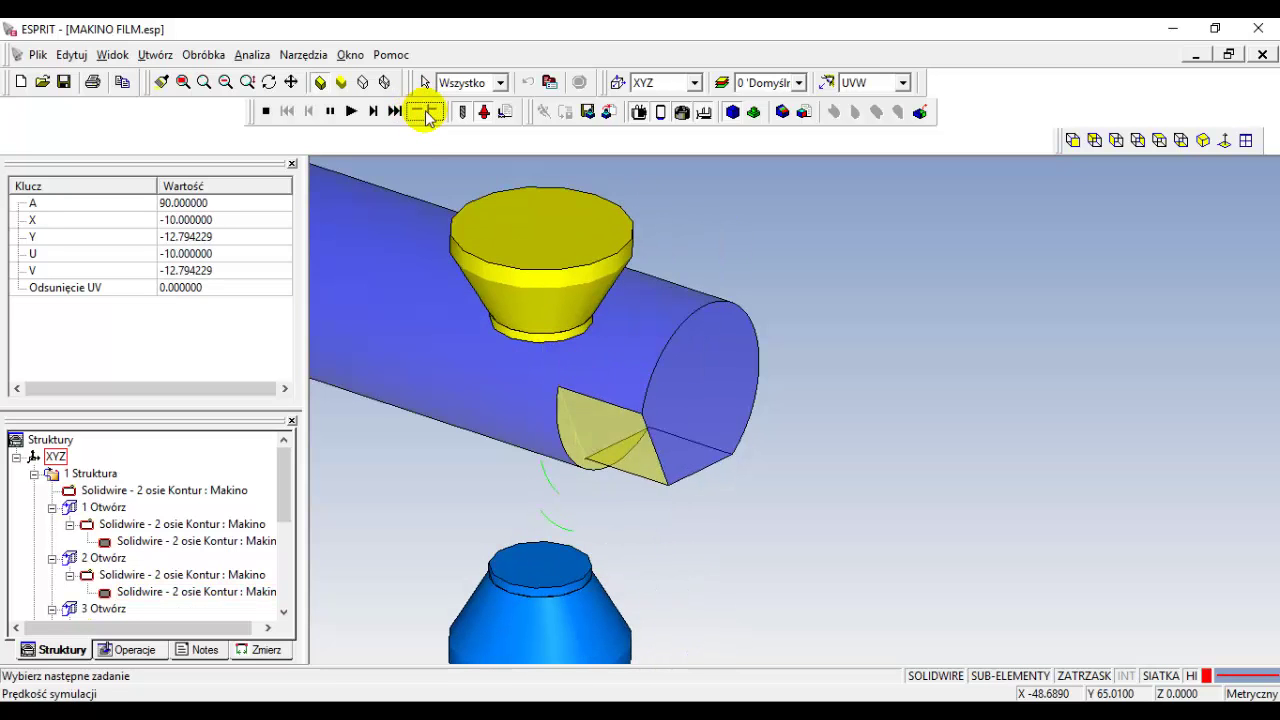
left_click(228, 203)
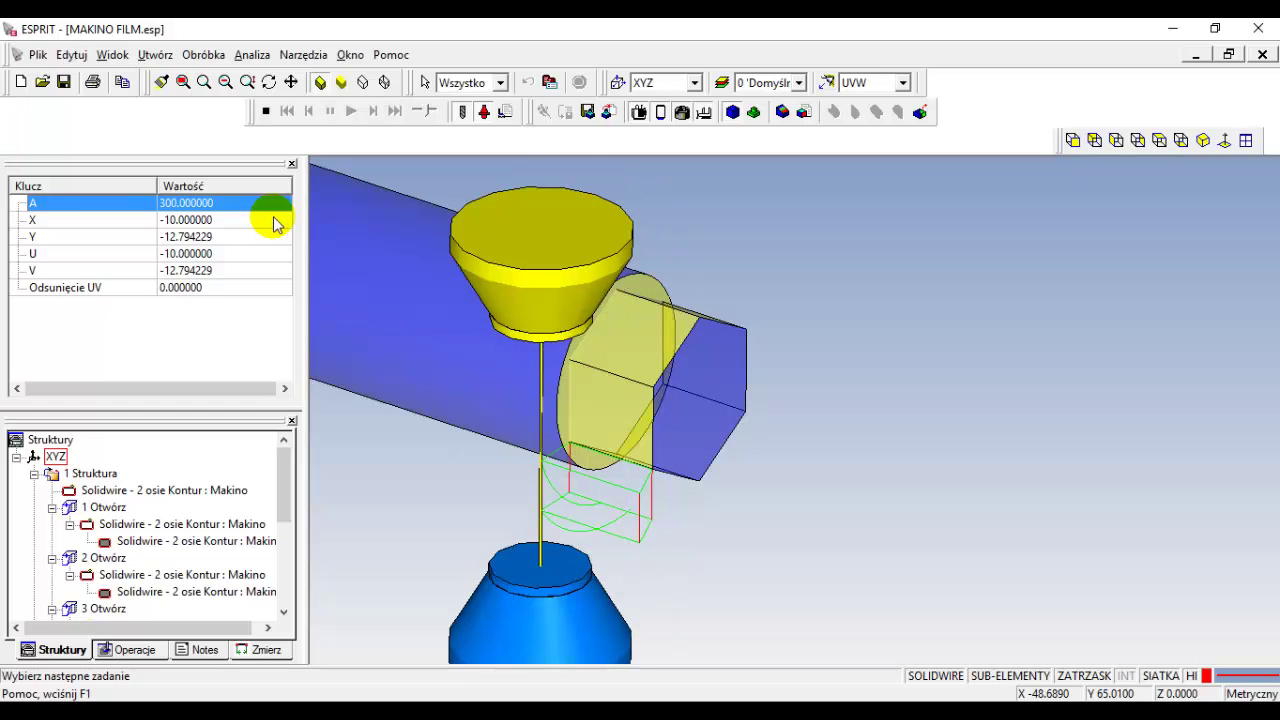
left_click(266, 114)
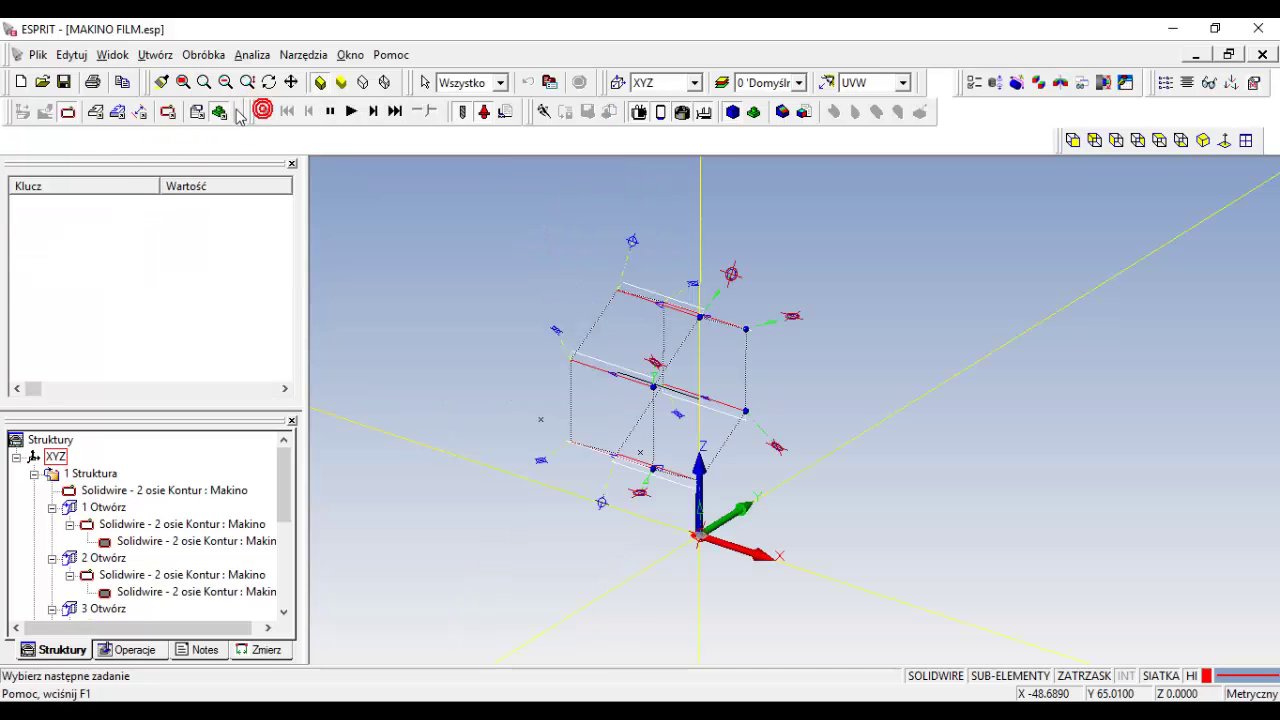
- Add an advanced NC output using the MAKINO E2015 20150917.asc postprocessor, writing MAKINO FILM.nc
left_click(37, 55)
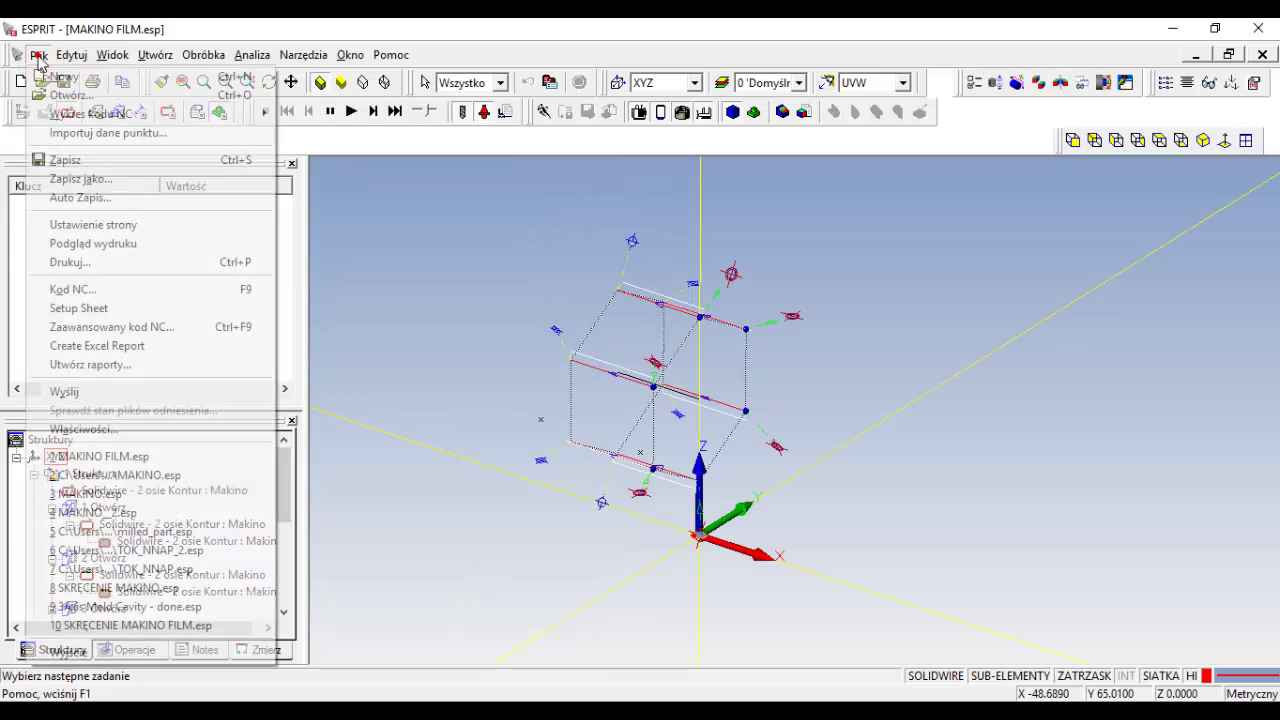
left_click(100, 326)
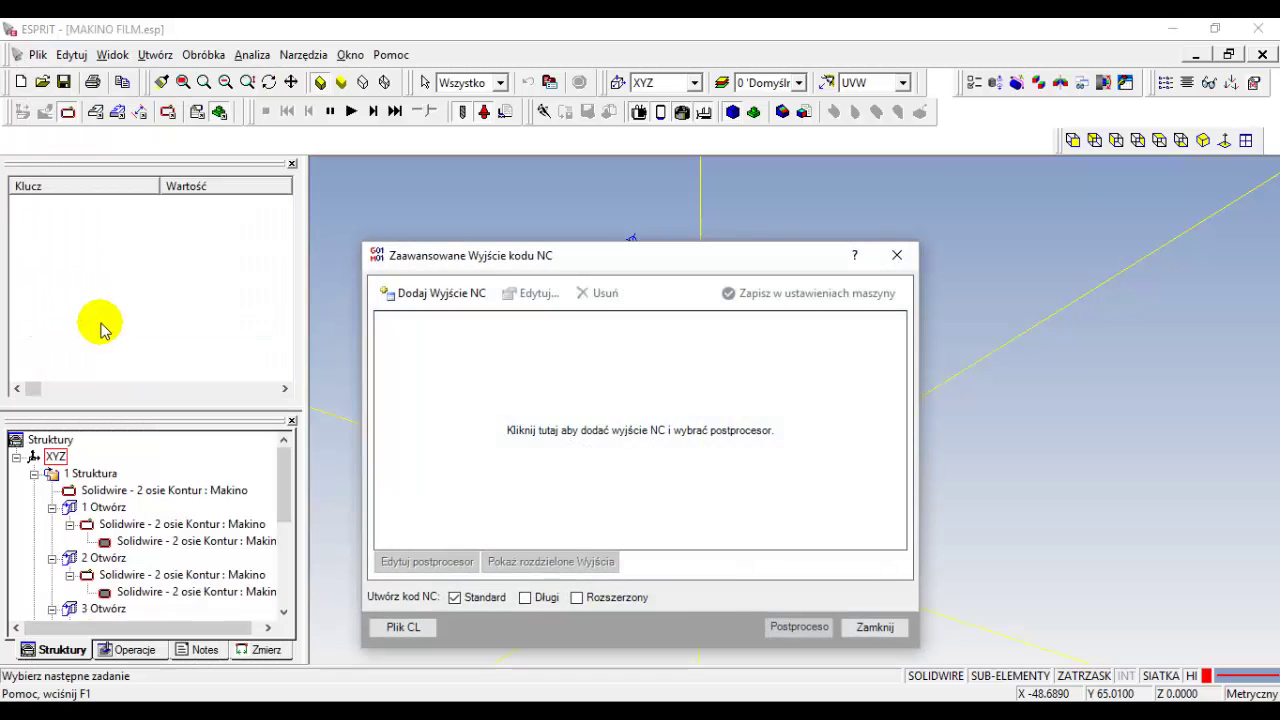
left_click(431, 291)
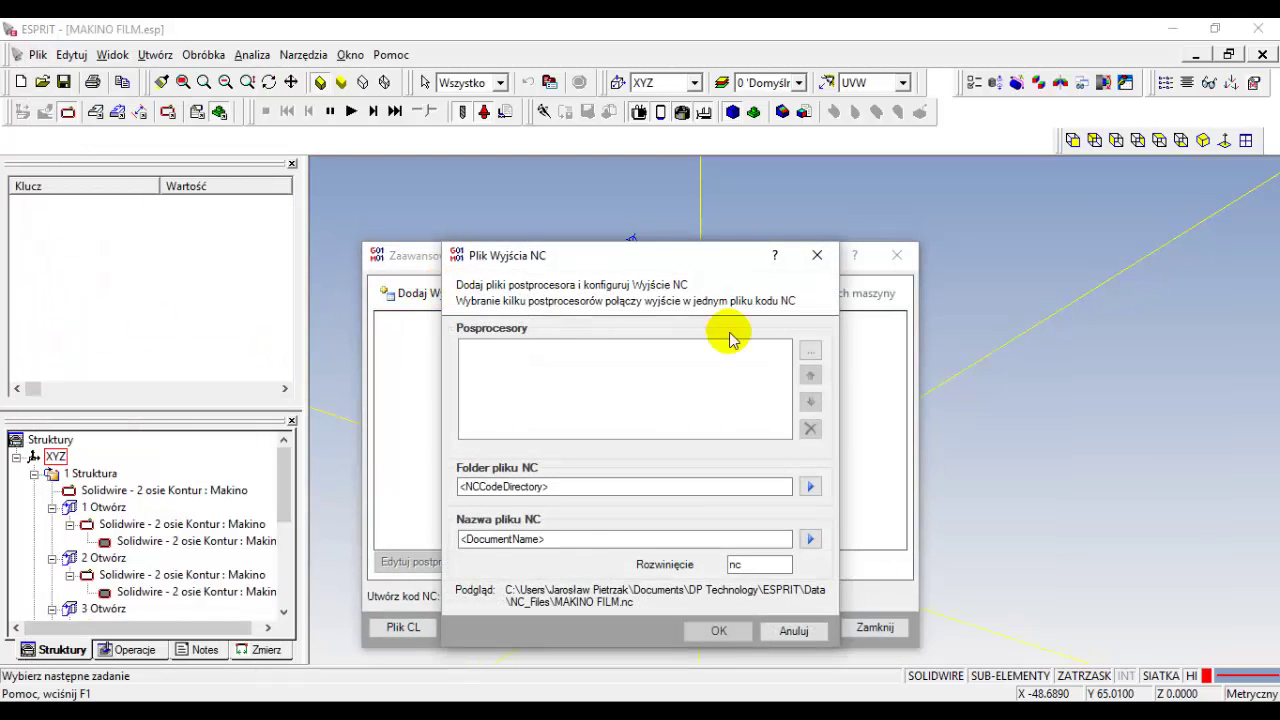
left_click(808, 352)
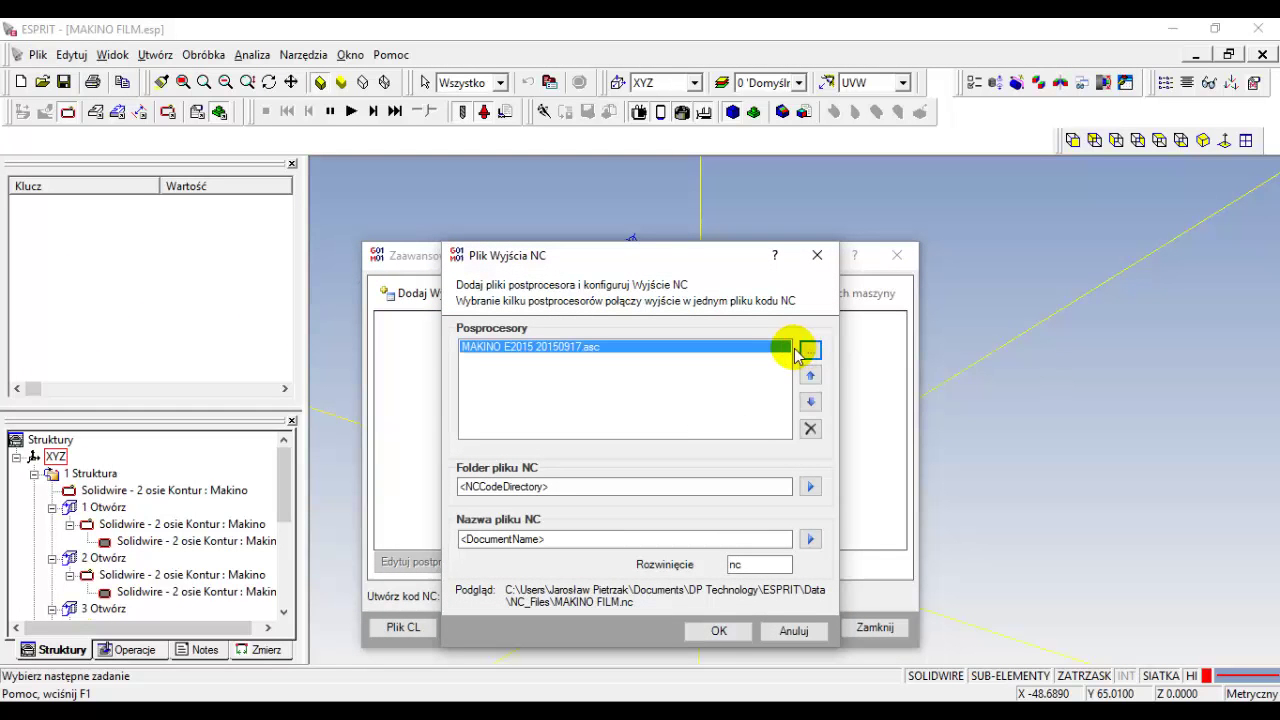
left_click(720, 630)
- Save the NC output and point out the C60 table rotation on line N13
left_click(787, 292)
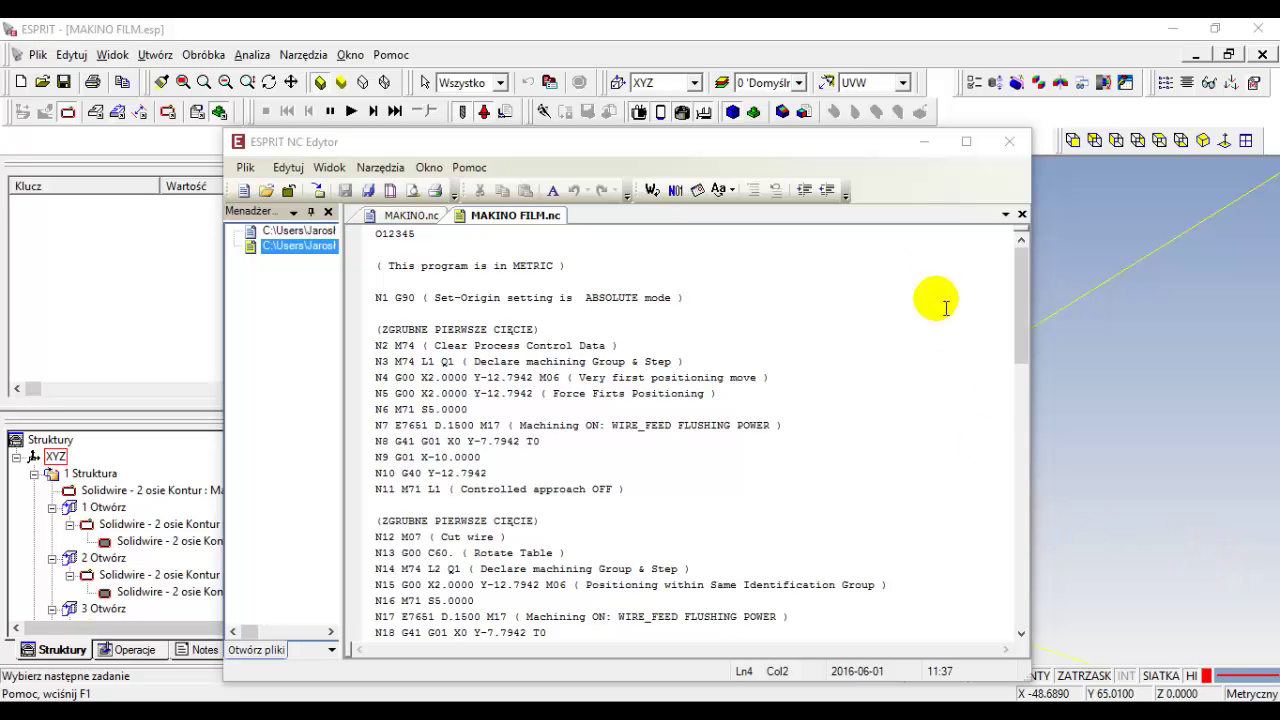
left_click(428, 553)
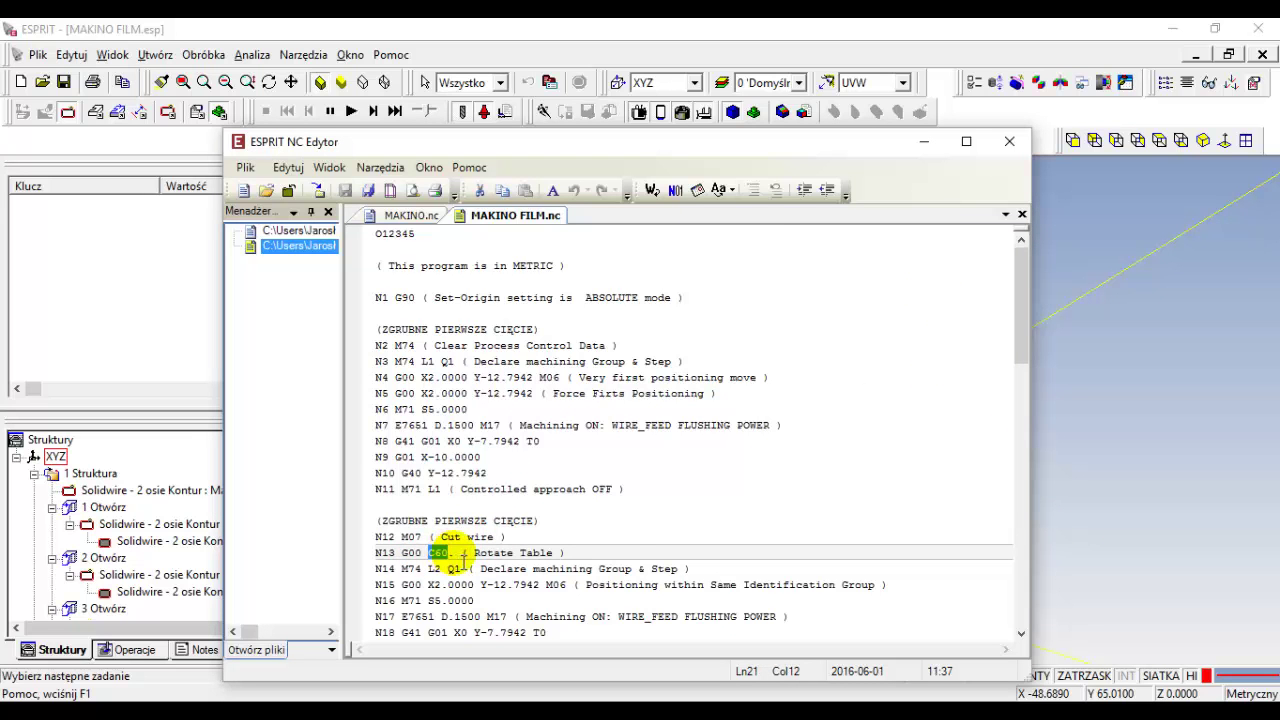
scroll(689, 511, "down", 2)
scroll(689, 511, "down", 2)
scroll(689, 511, "down", 4)
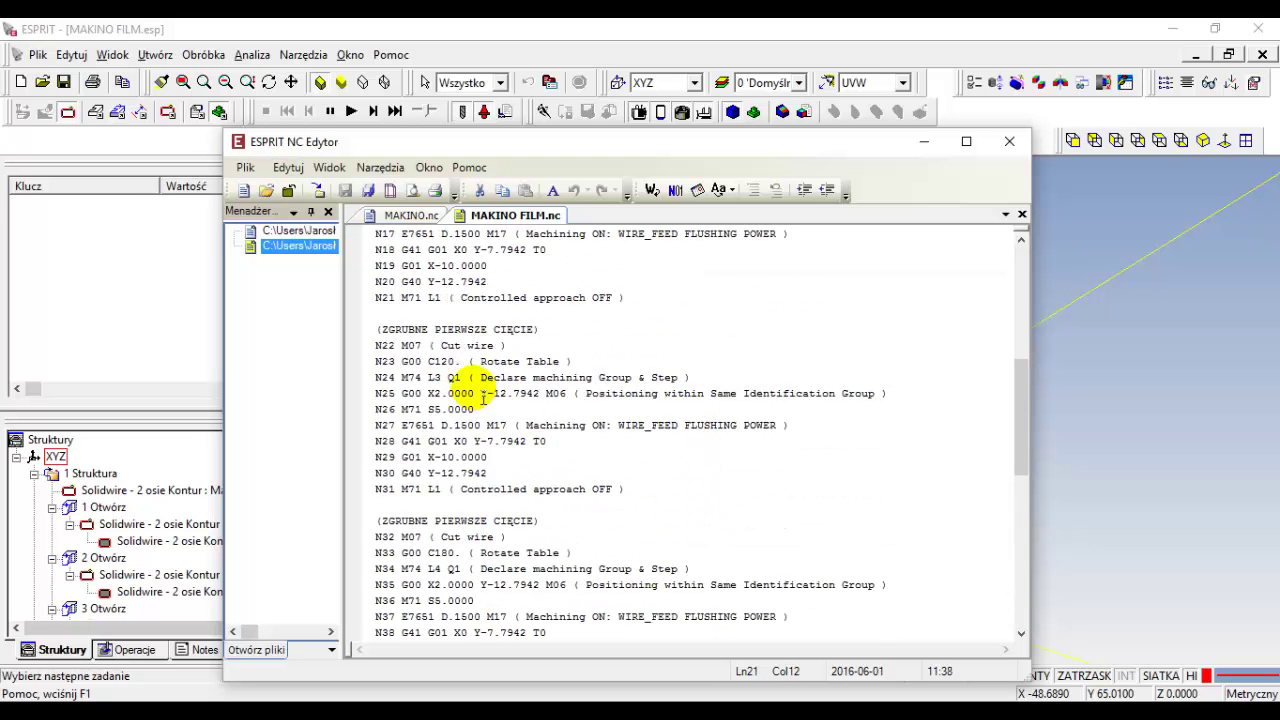
- Highlight the C120, C240 and C300 table rotations on lines N23, N43 and N53
left_click(426, 361)
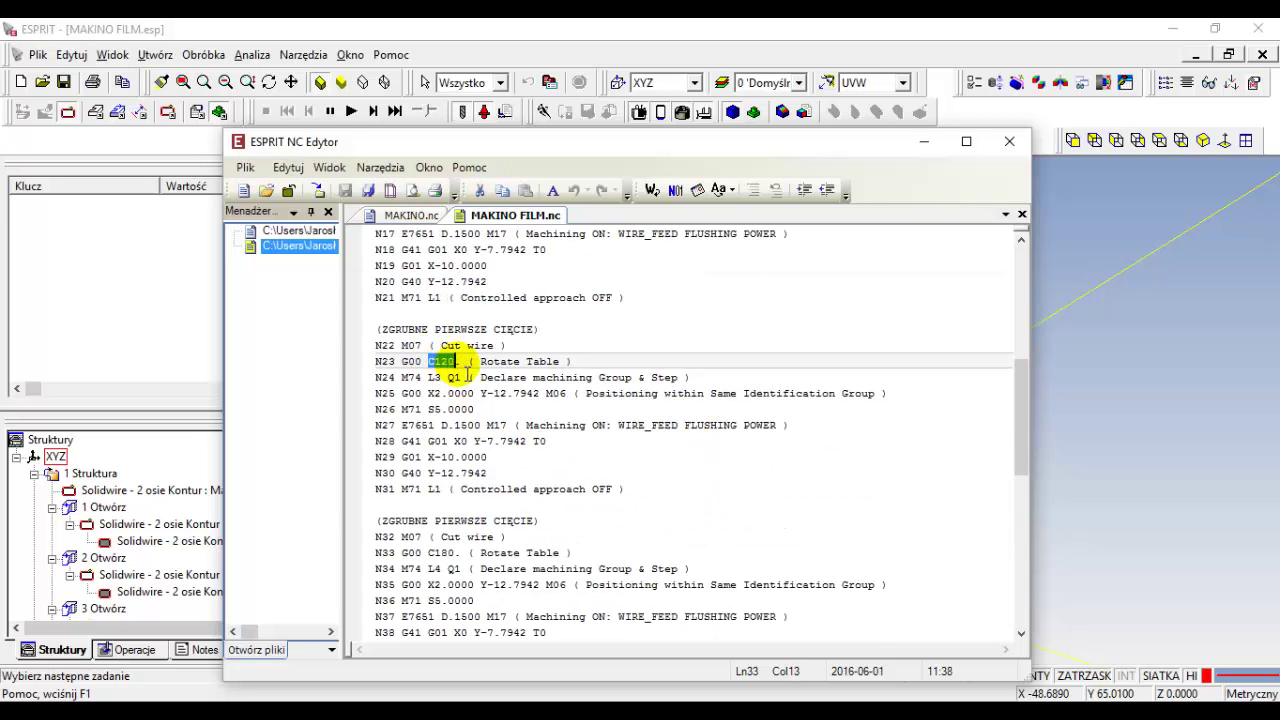
scroll(596, 404, "down", 5)
scroll(596, 404, "down", 2)
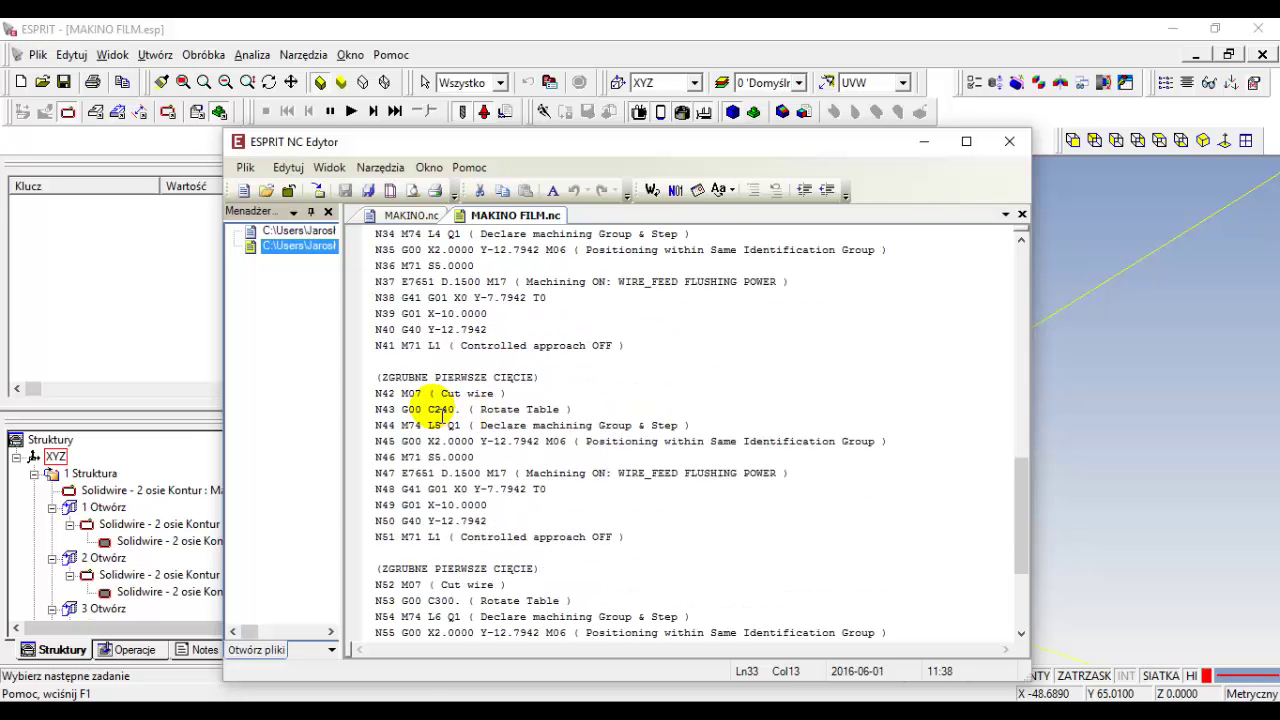
left_click_drag(427, 409, 452, 411)
scroll(694, 457, "down", 1)
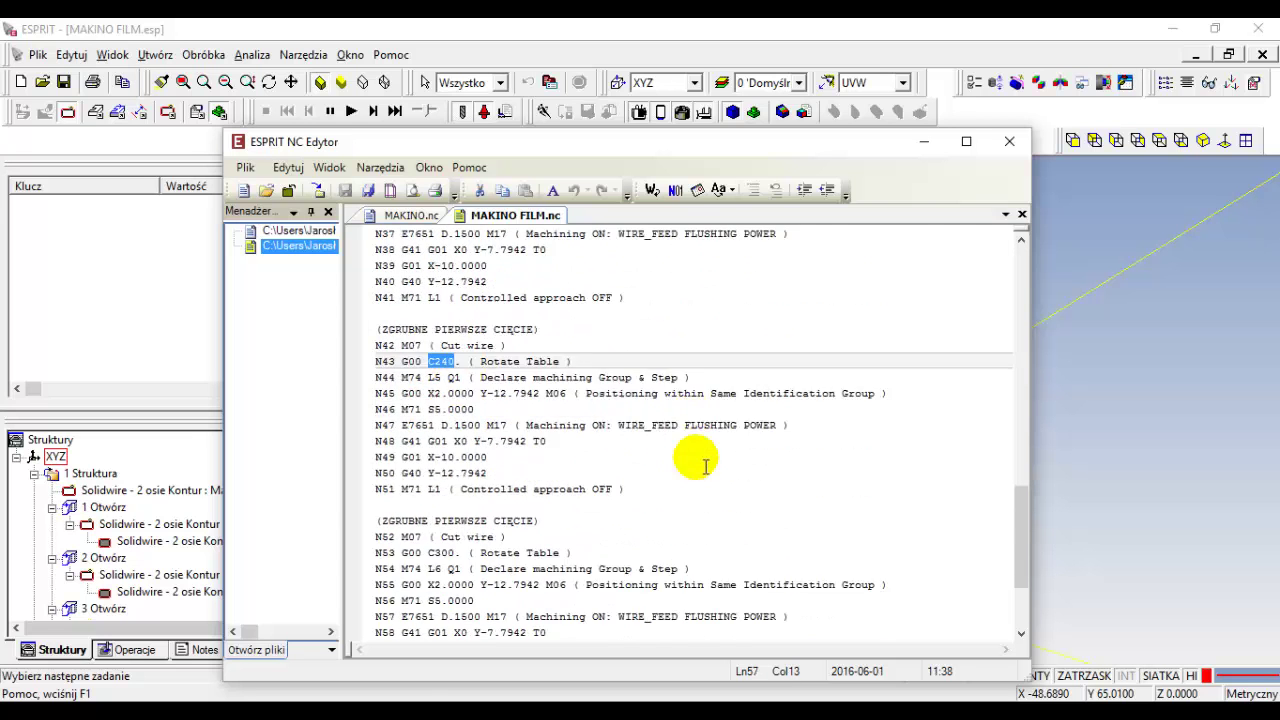
scroll(600, 457, "down", 2)
left_click_drag(428, 457, 461, 457)
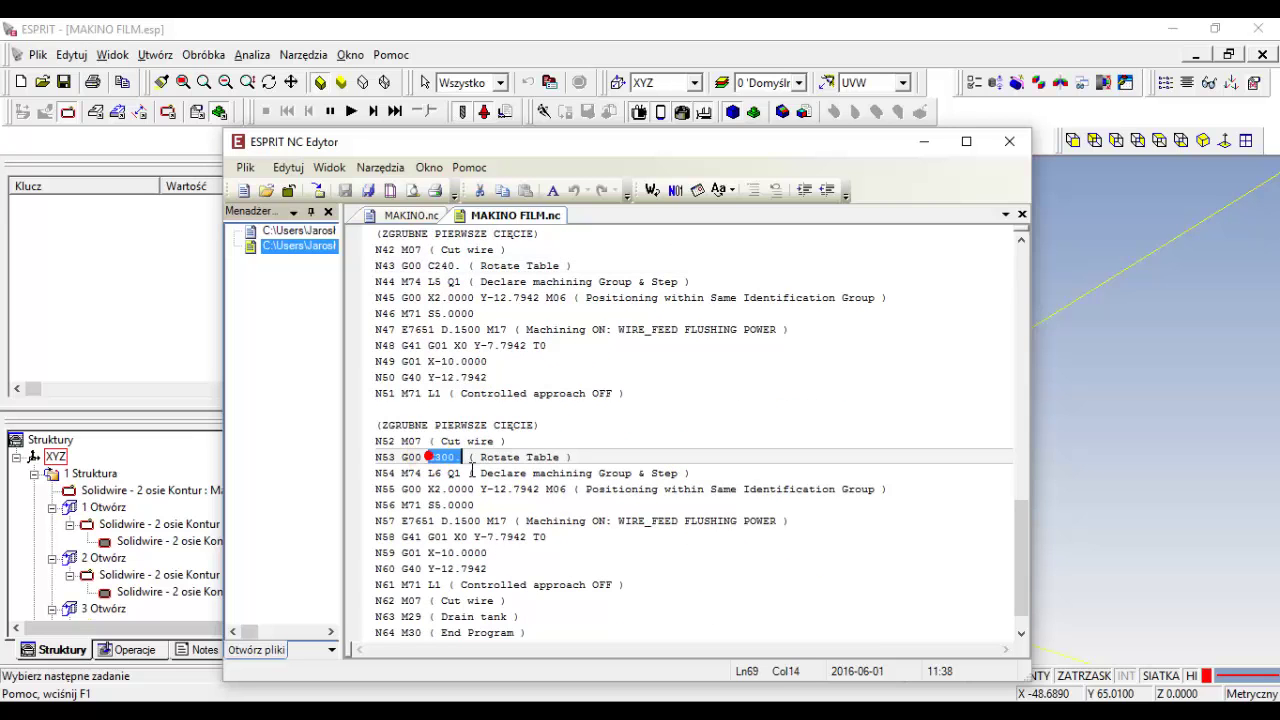
scroll(588, 465, "down", 1)
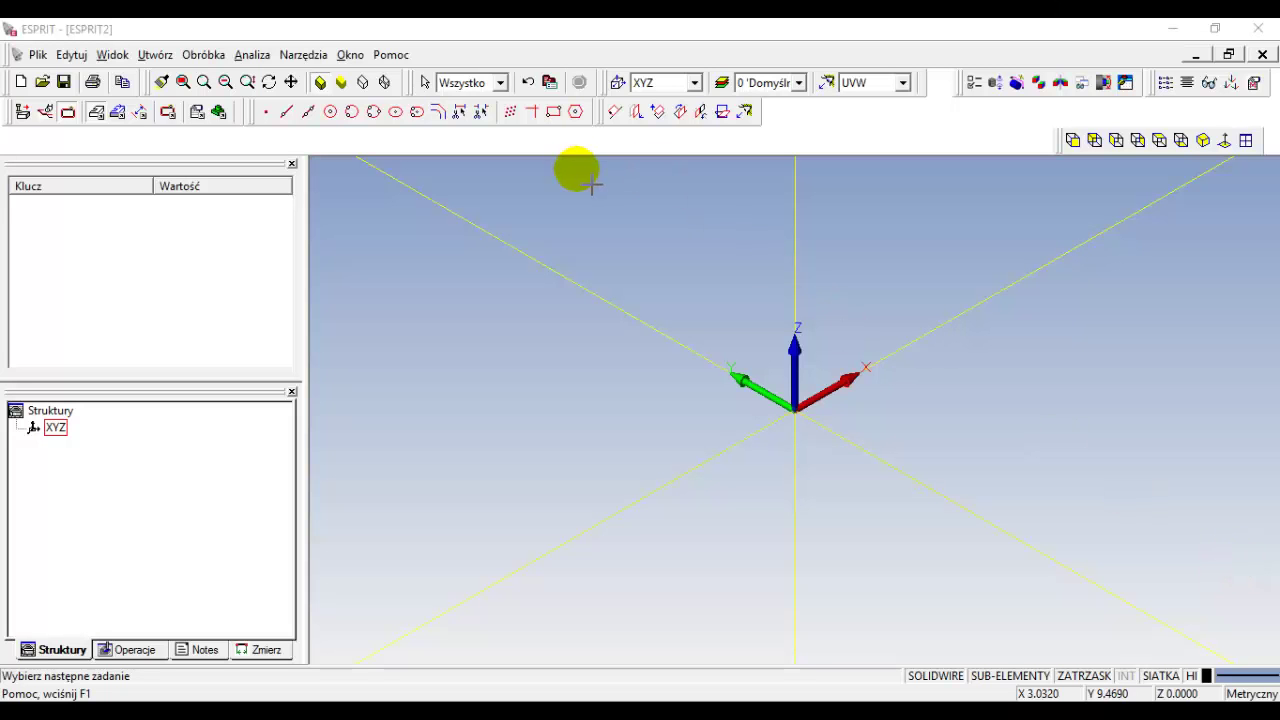
- Set up a circumscribed 6-sided polygon, diameter 18, start angle 30, on the YZX plane
left_click(577, 112)
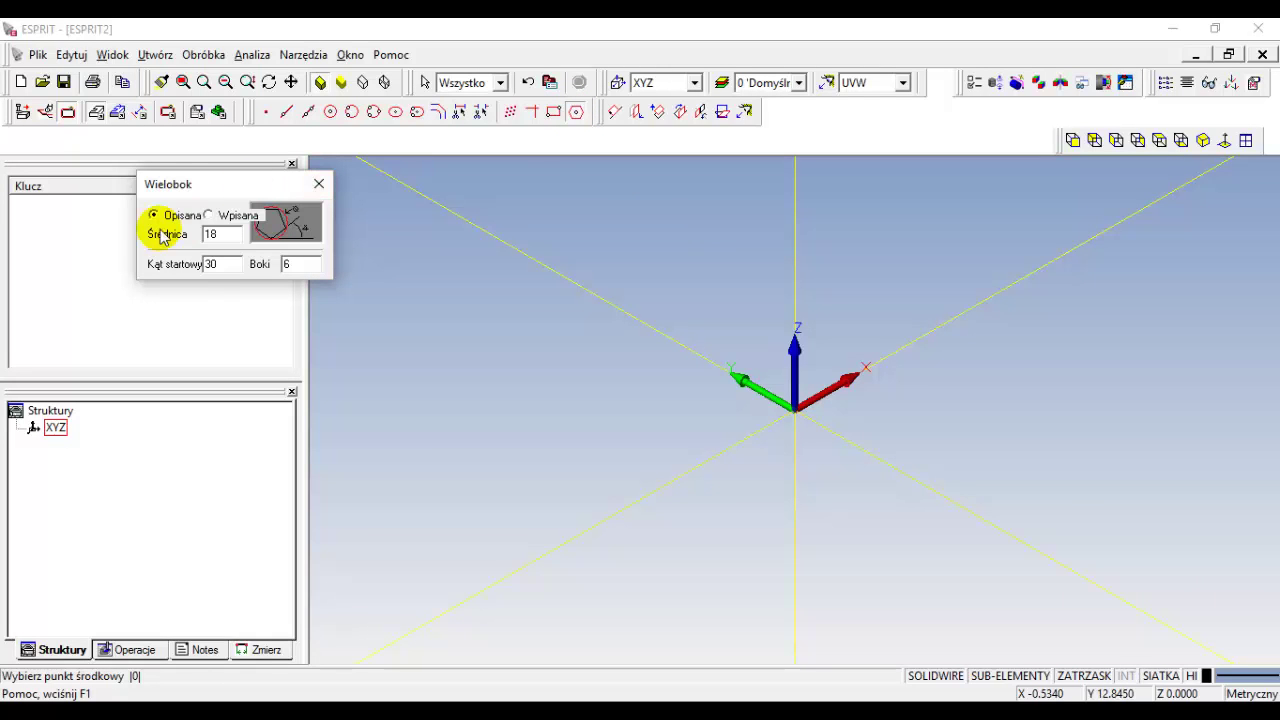
left_click(204, 266)
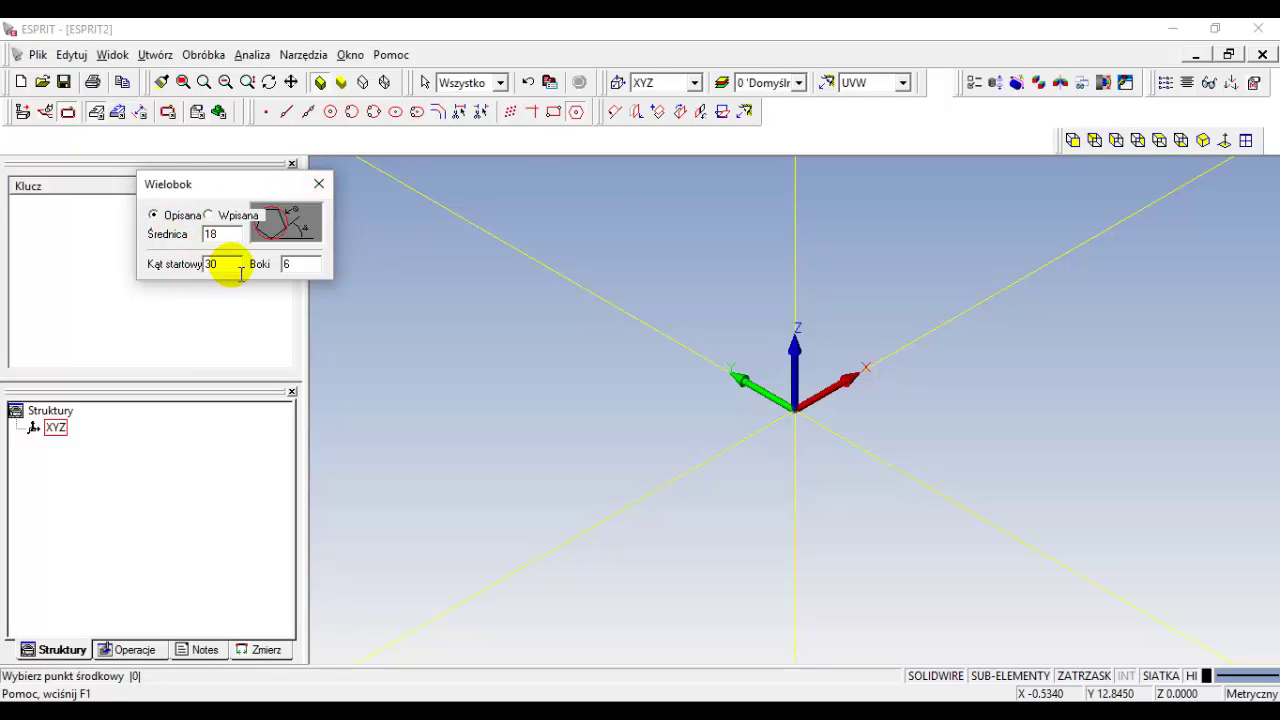
left_click(694, 82)
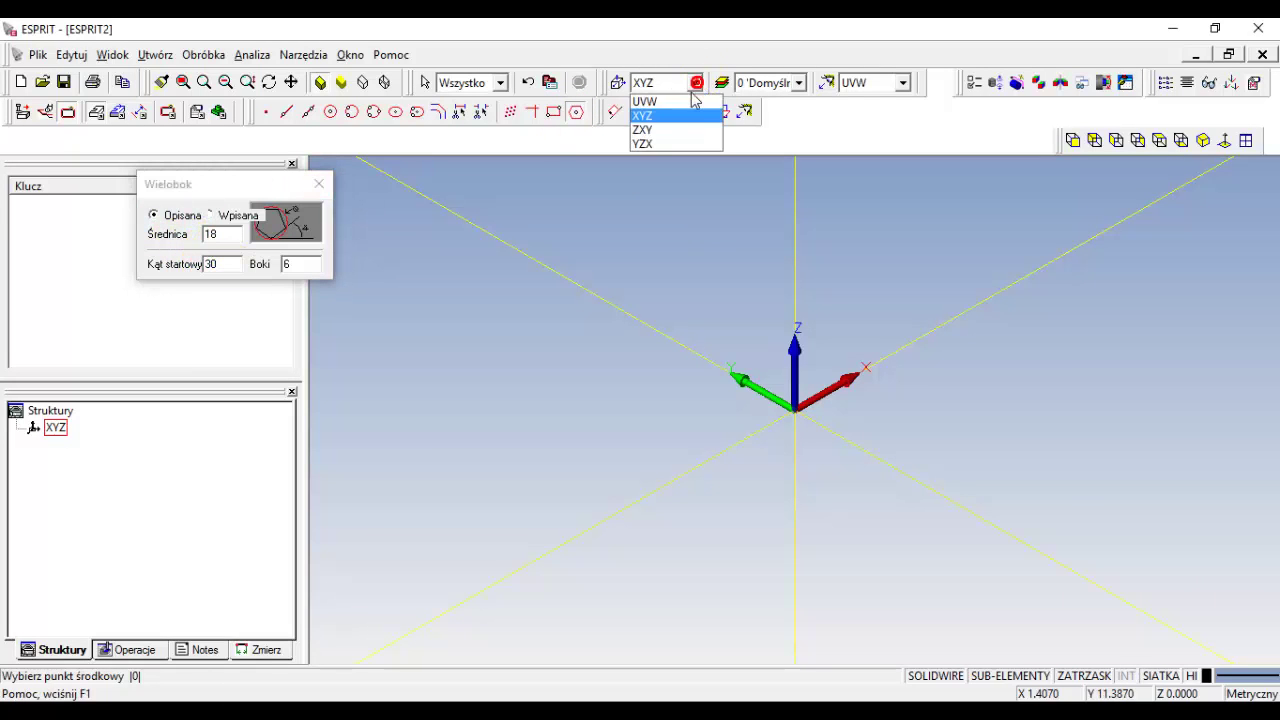
left_click(666, 143)
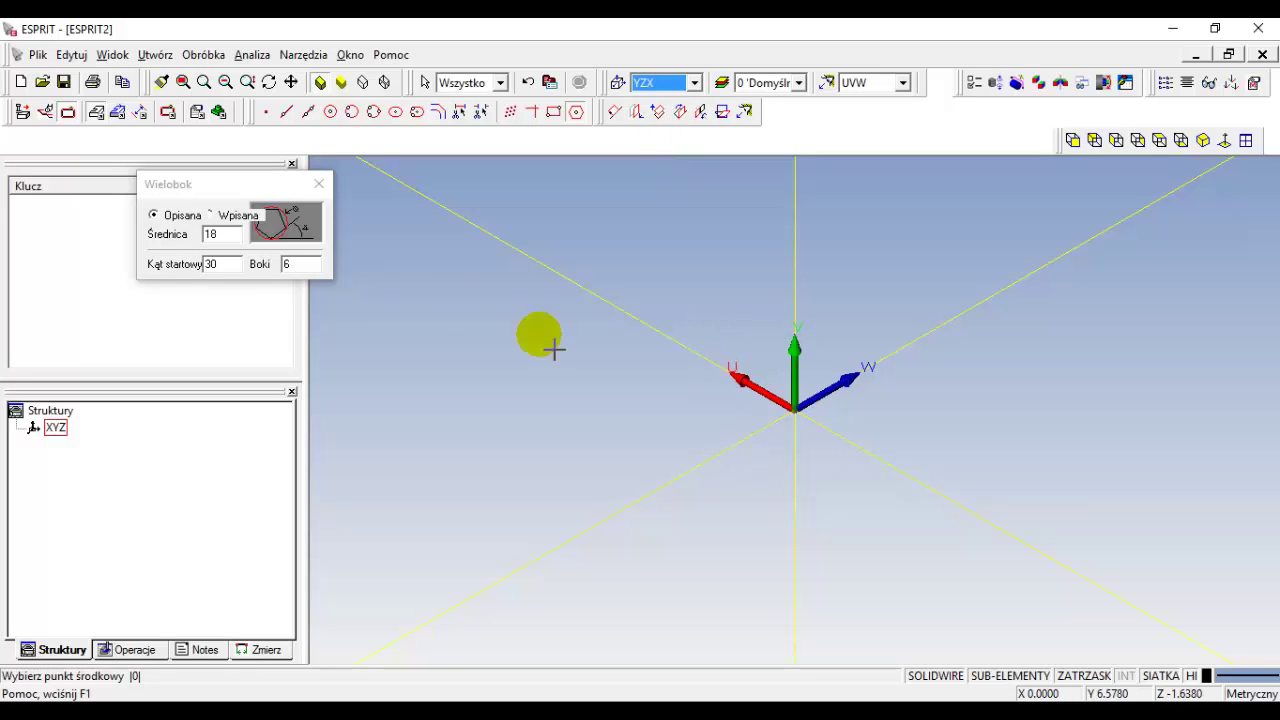
- Place the hexagon at the origin and select its chain starting from edge S4
left_click(805, 424)
scroll(740, 385, "down", 2)
scroll(758, 408, "down", 2)
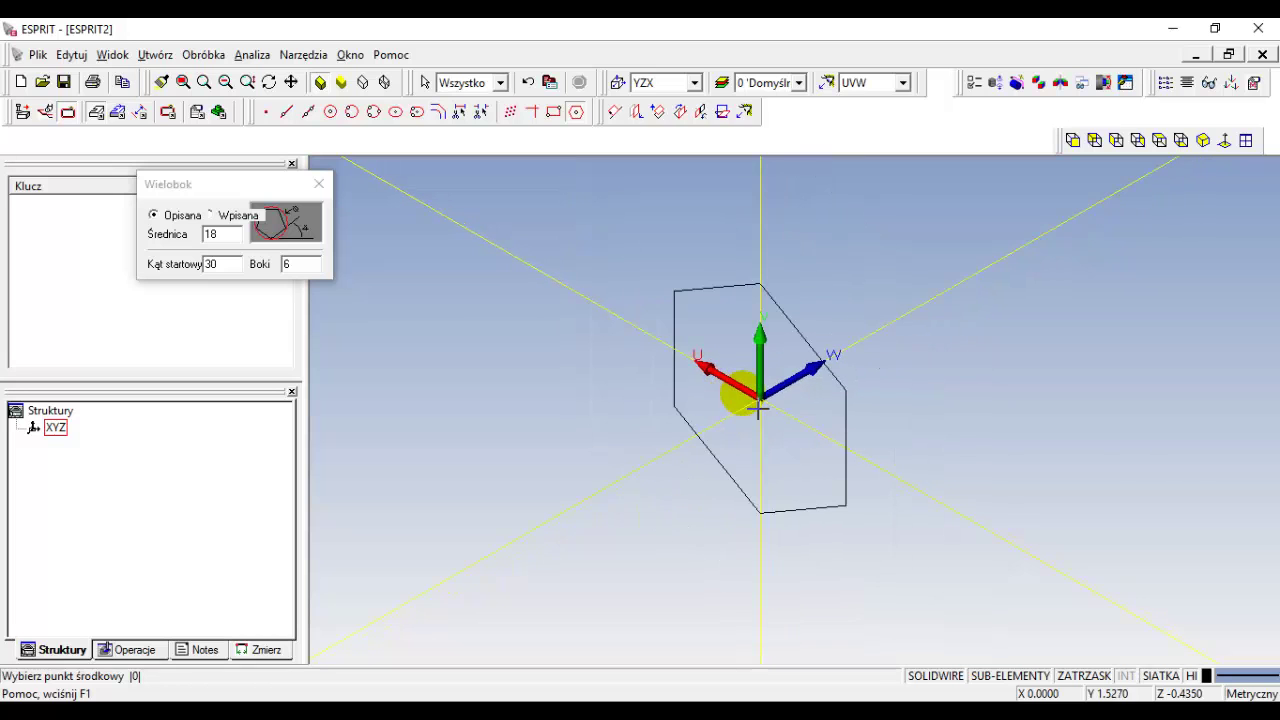
left_click(319, 184)
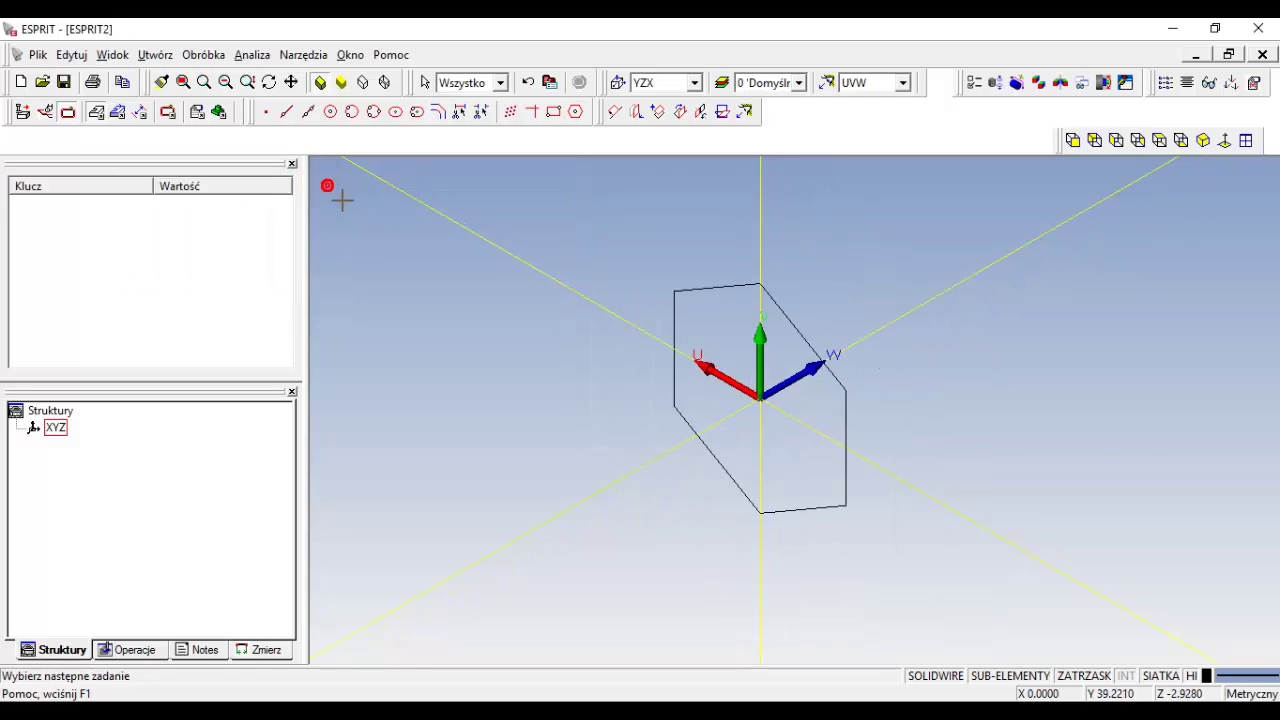
left_click(804, 334)
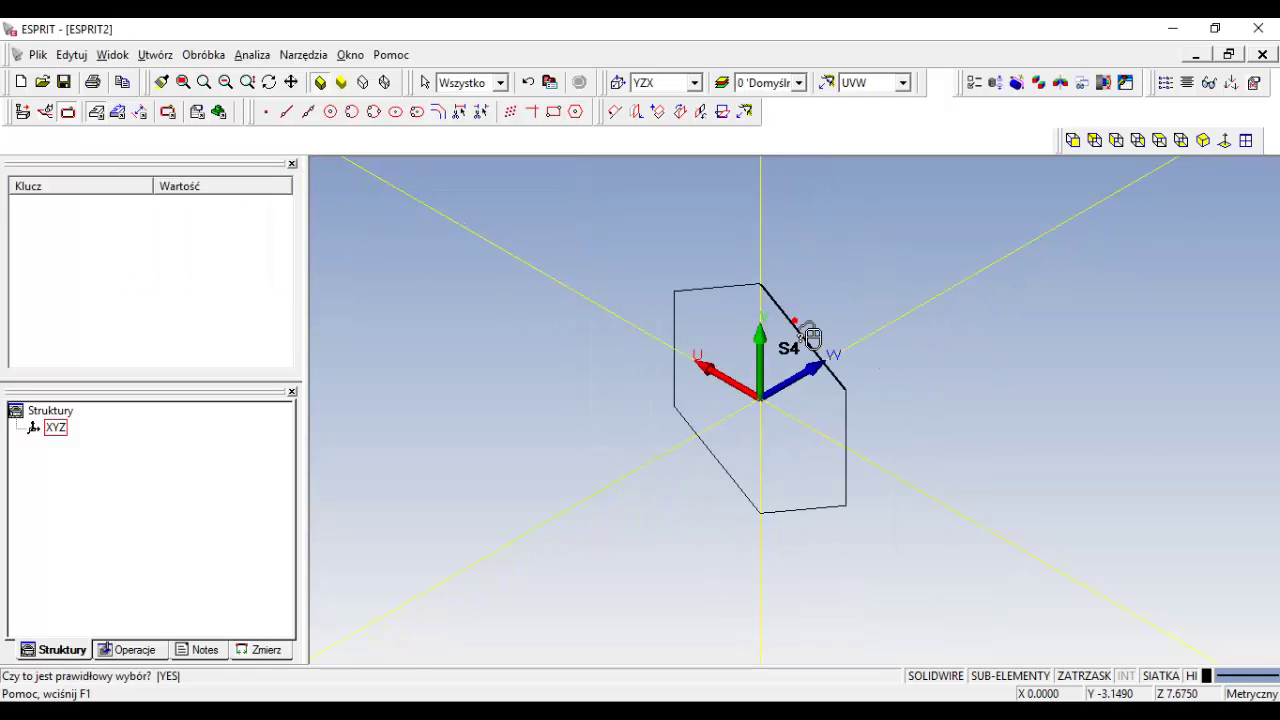
left_click(808, 336)
- Extrude the hexagon profile into a prism, with the work plane set back to XYZ
right_click(993, 320)
left_click(1014, 329)
left_click_drag(694, 251, 935, 283)
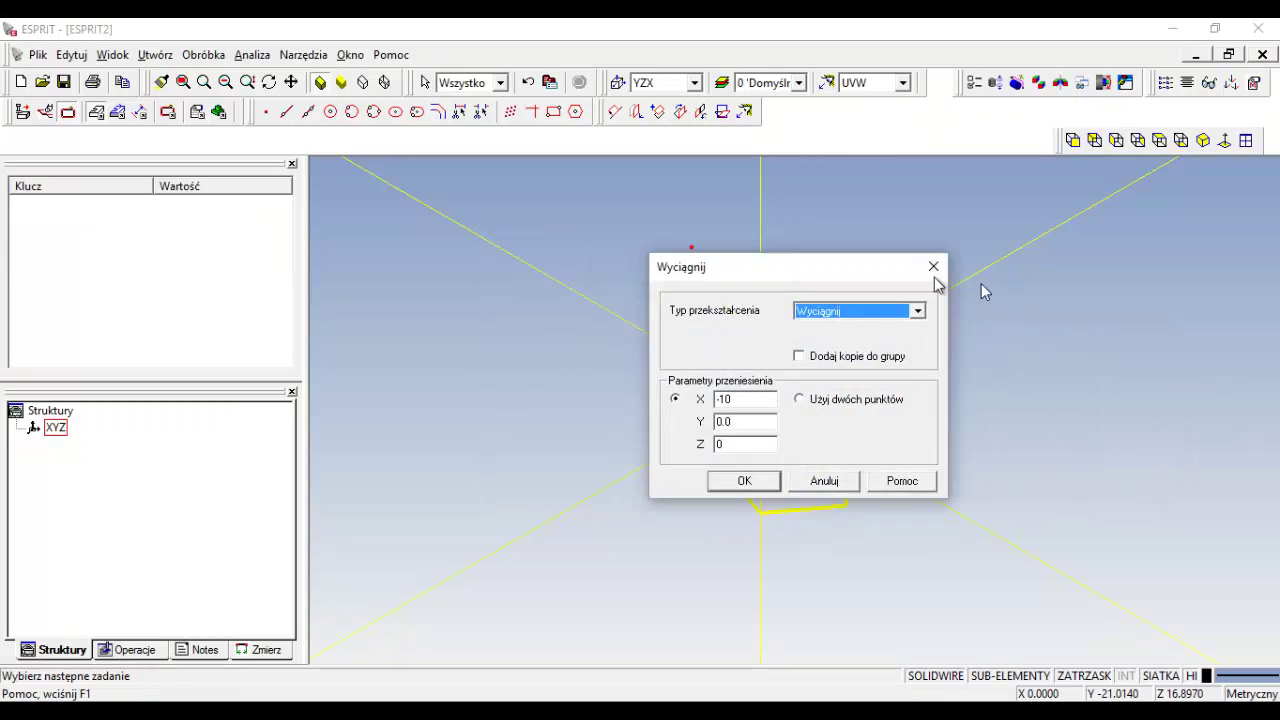
left_click_drag(852, 275, 1137, 276)
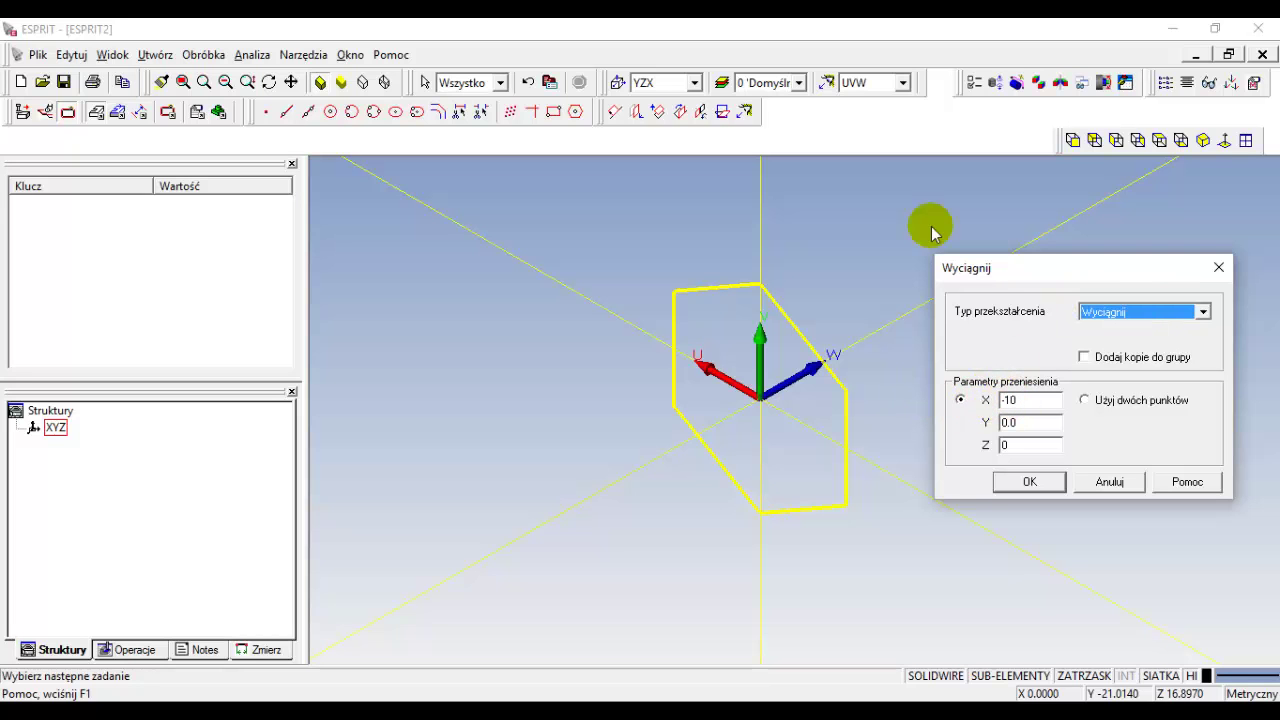
left_click(694, 83)
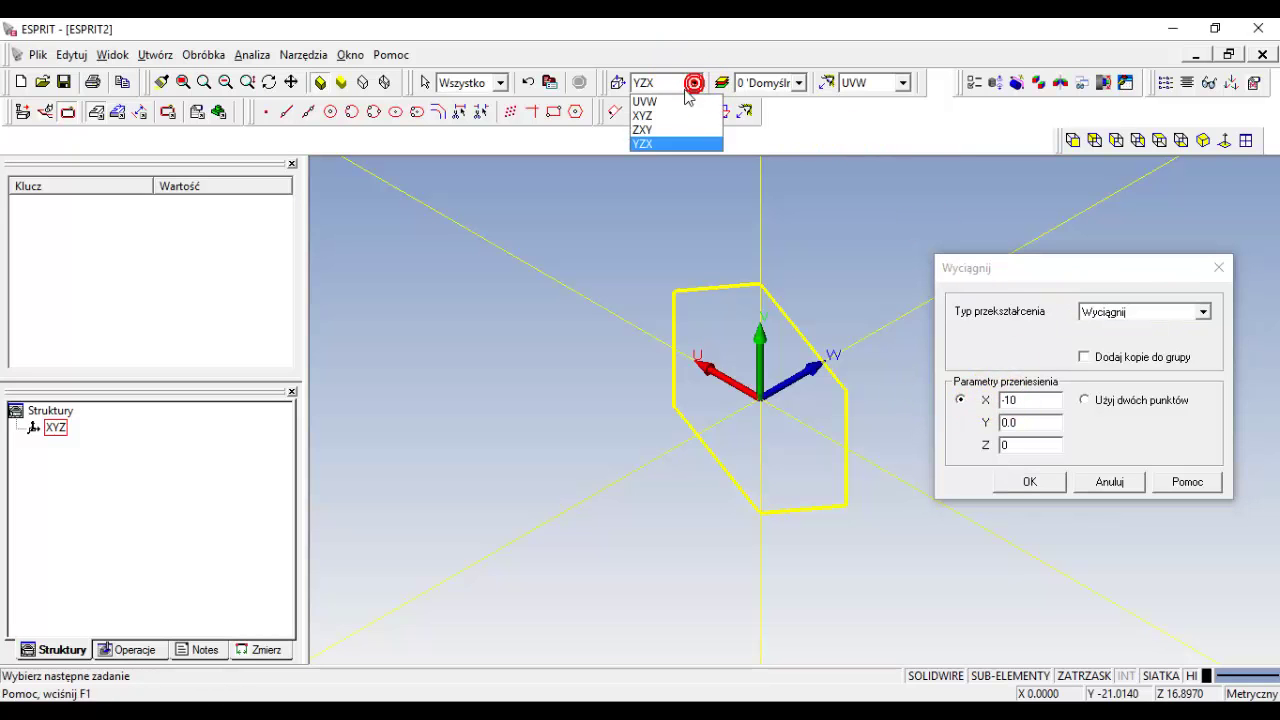
left_click(664, 112)
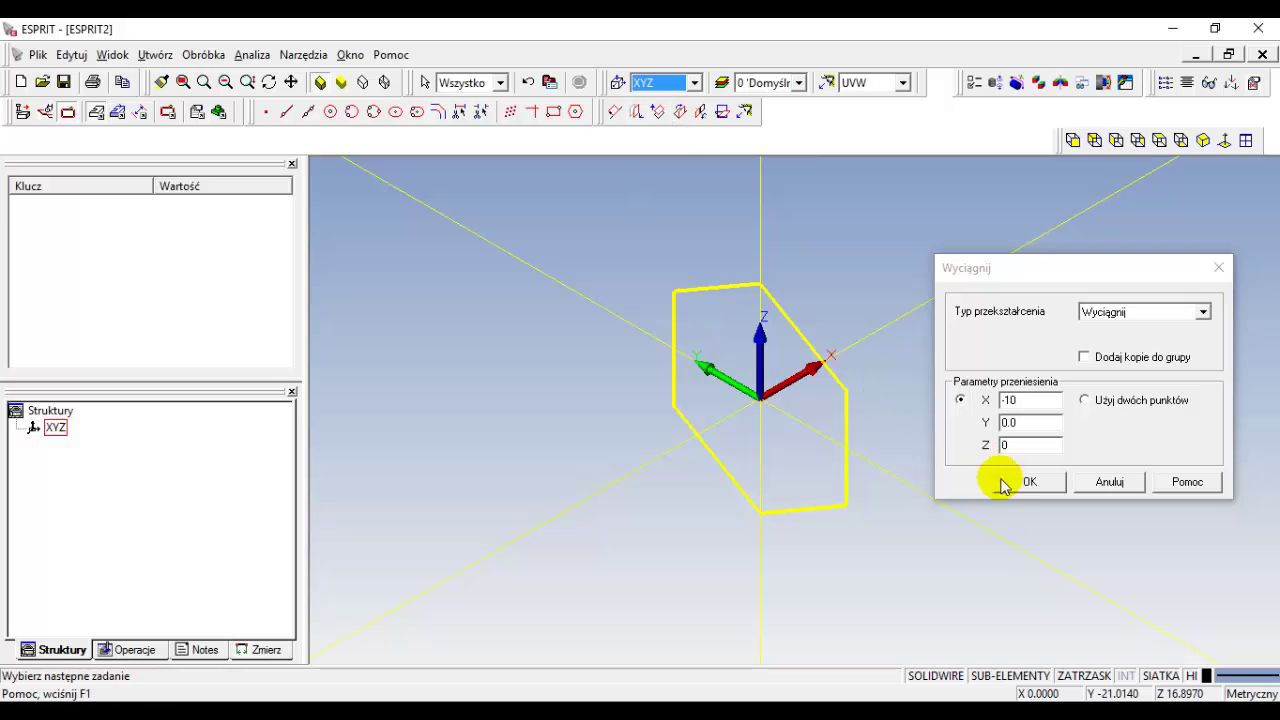
left_click(1033, 482)
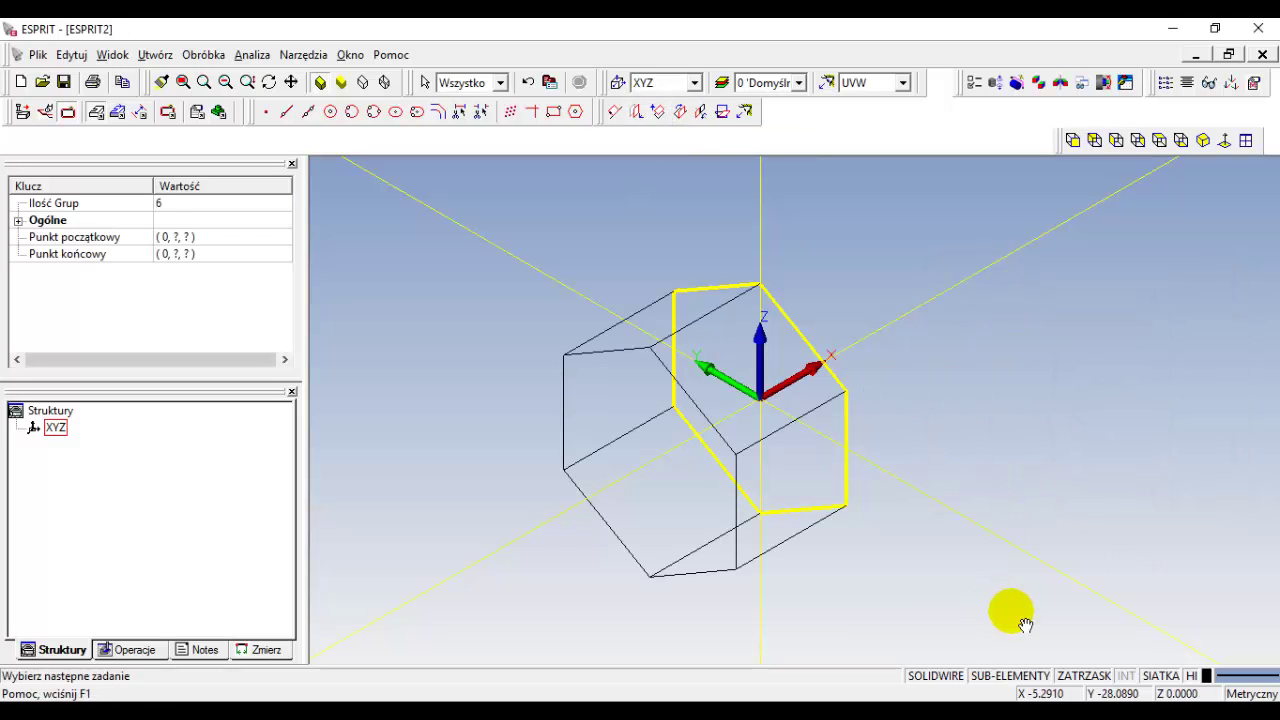
- Select the whole hexagonal prism for further actions
left_click_drag(1025, 624, 930, 672)
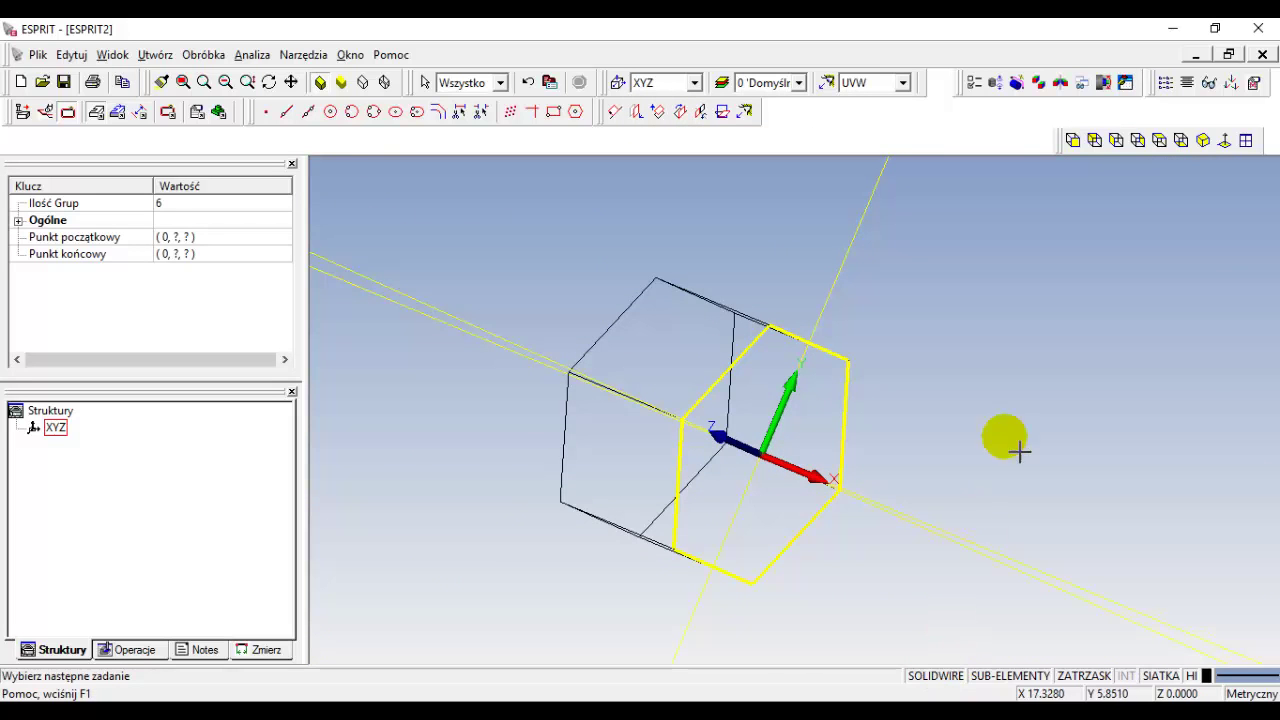
middle_click_drag(1018, 452, 1008, 430)
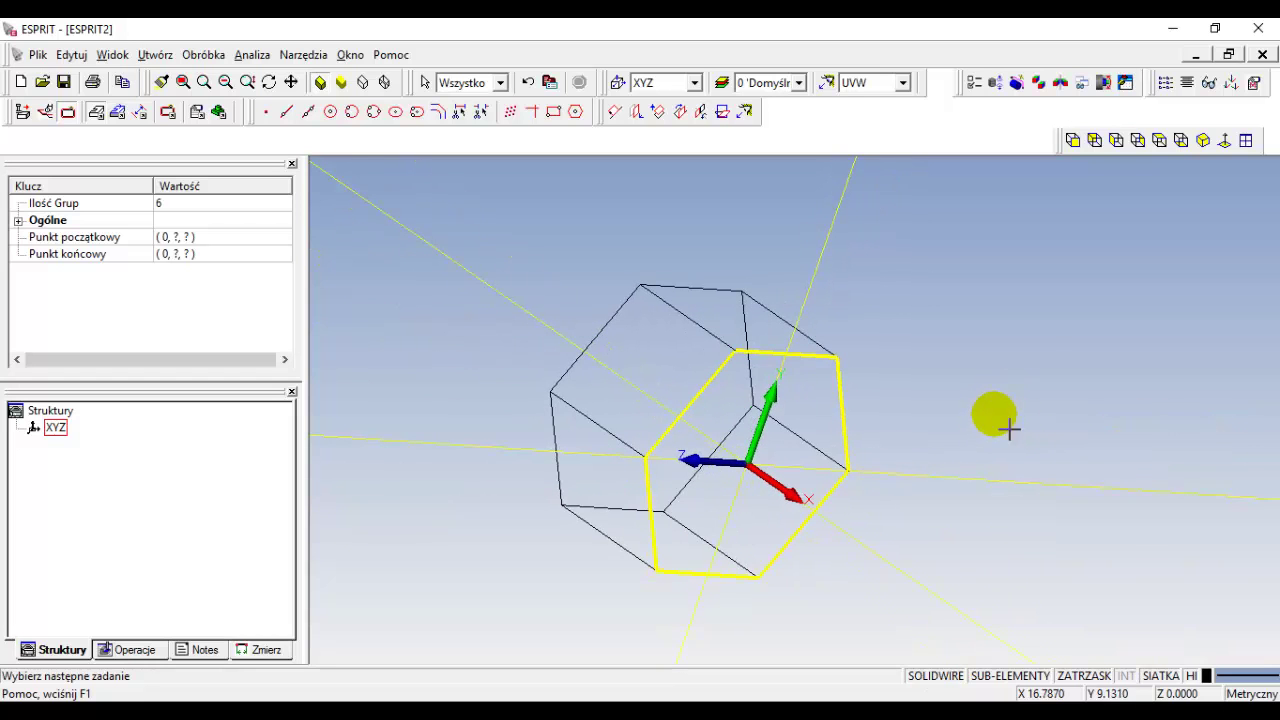
left_click(1045, 372)
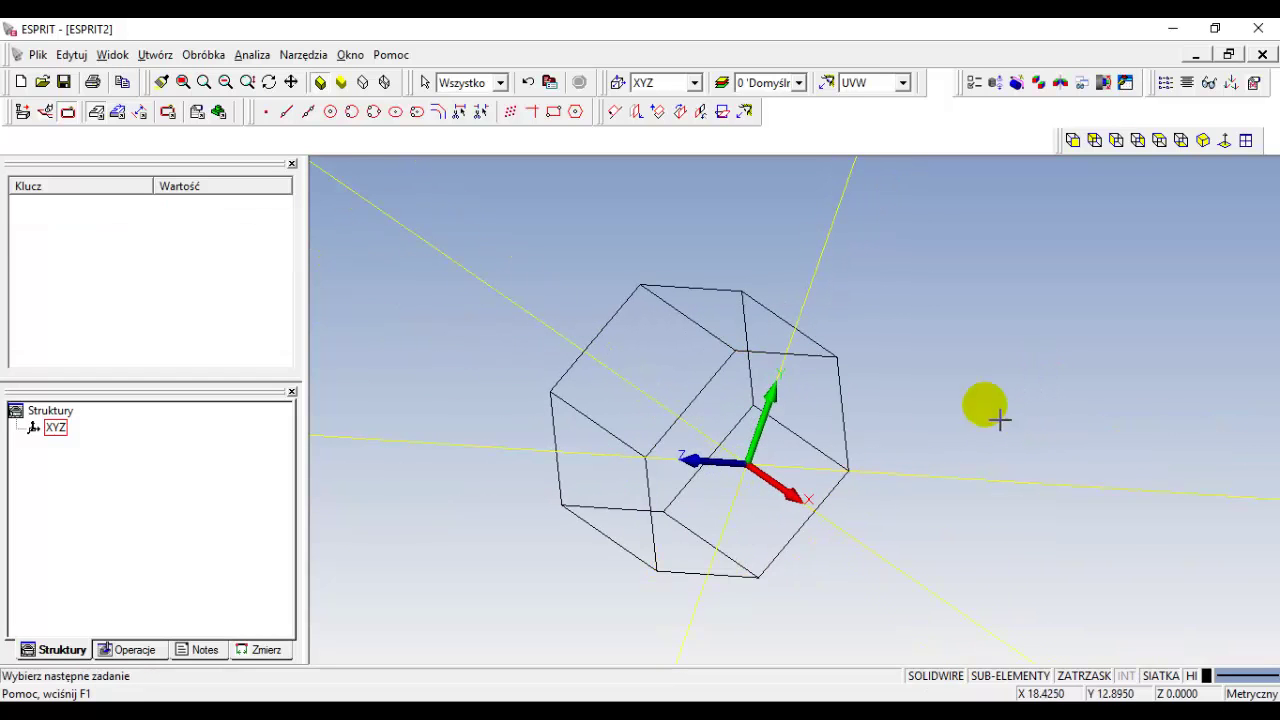
left_click(856, 421)
left_click(858, 421)
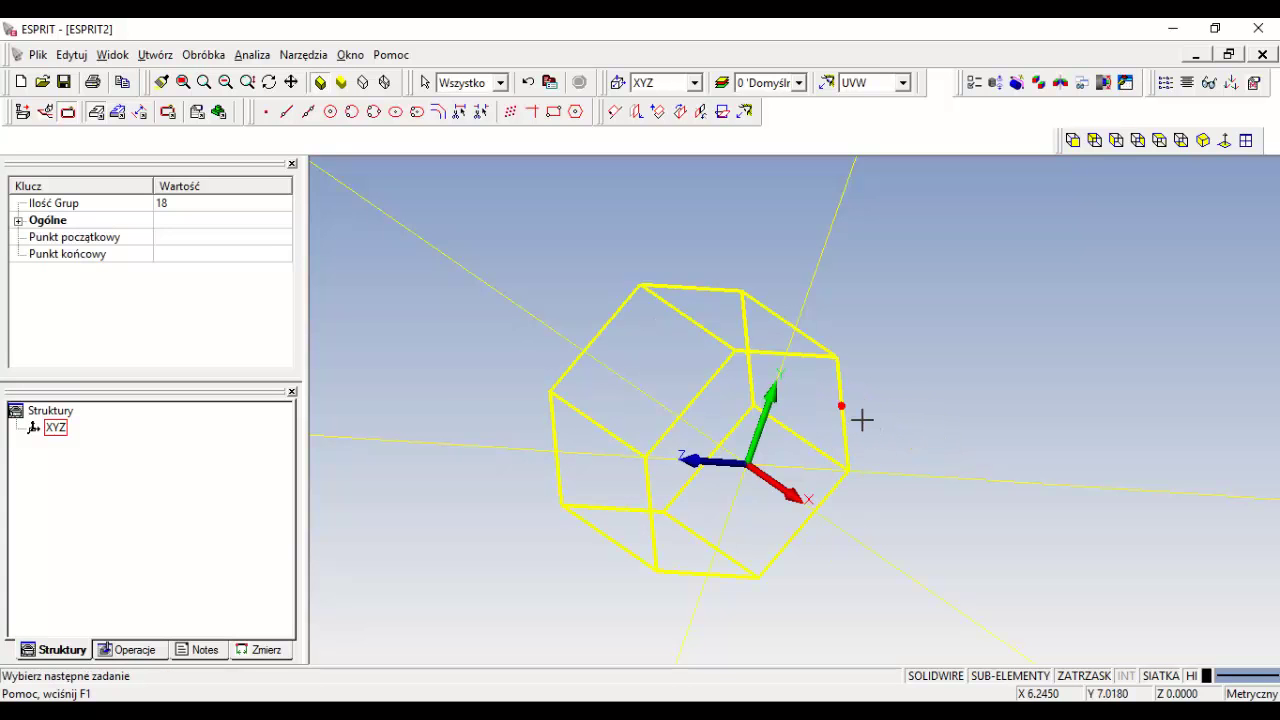
right_click(927, 343)
- Move the prism (not copy) by X 0, Y 0, Z 15, then view it isometrically
left_click(963, 358)
type("15")
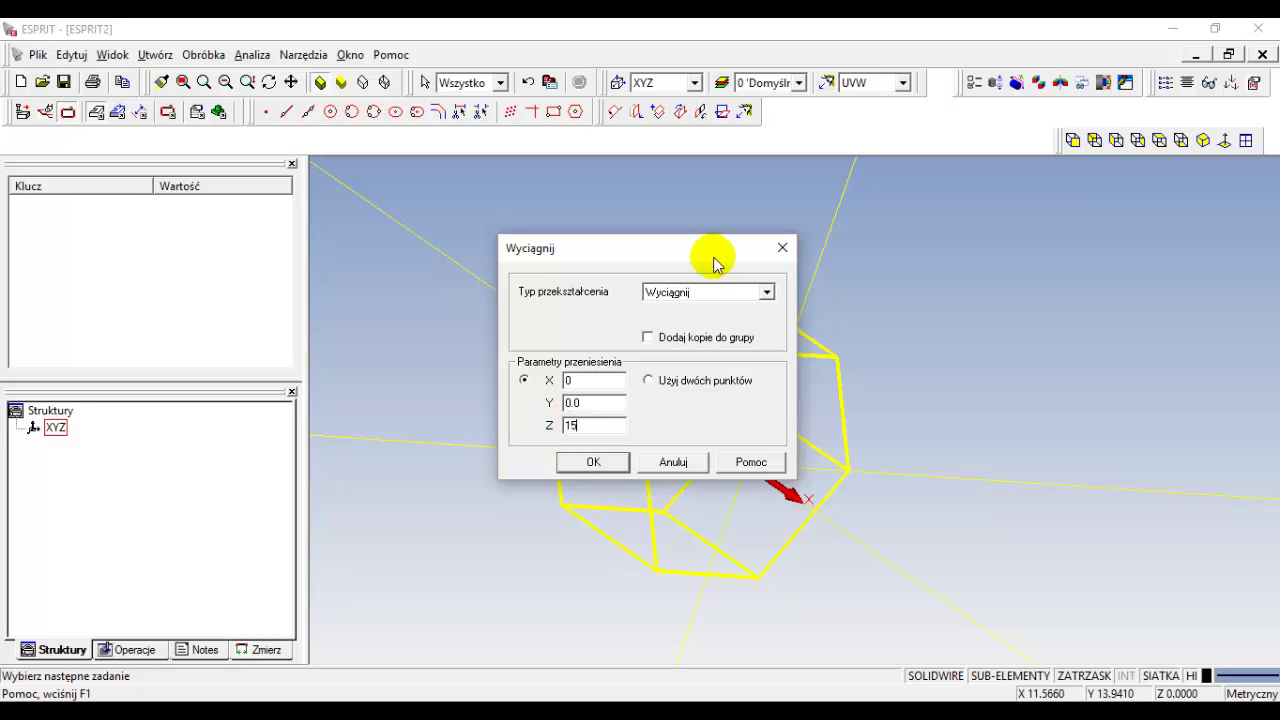
left_click(766, 292)
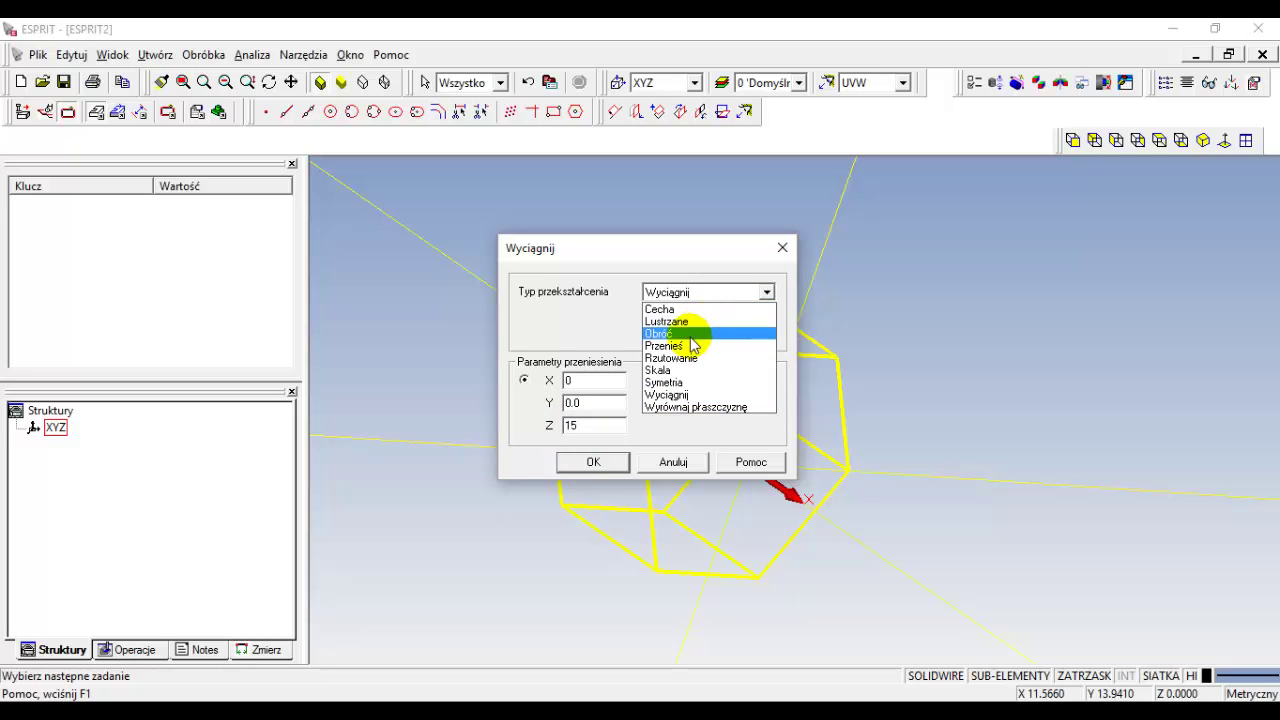
left_click(690, 345)
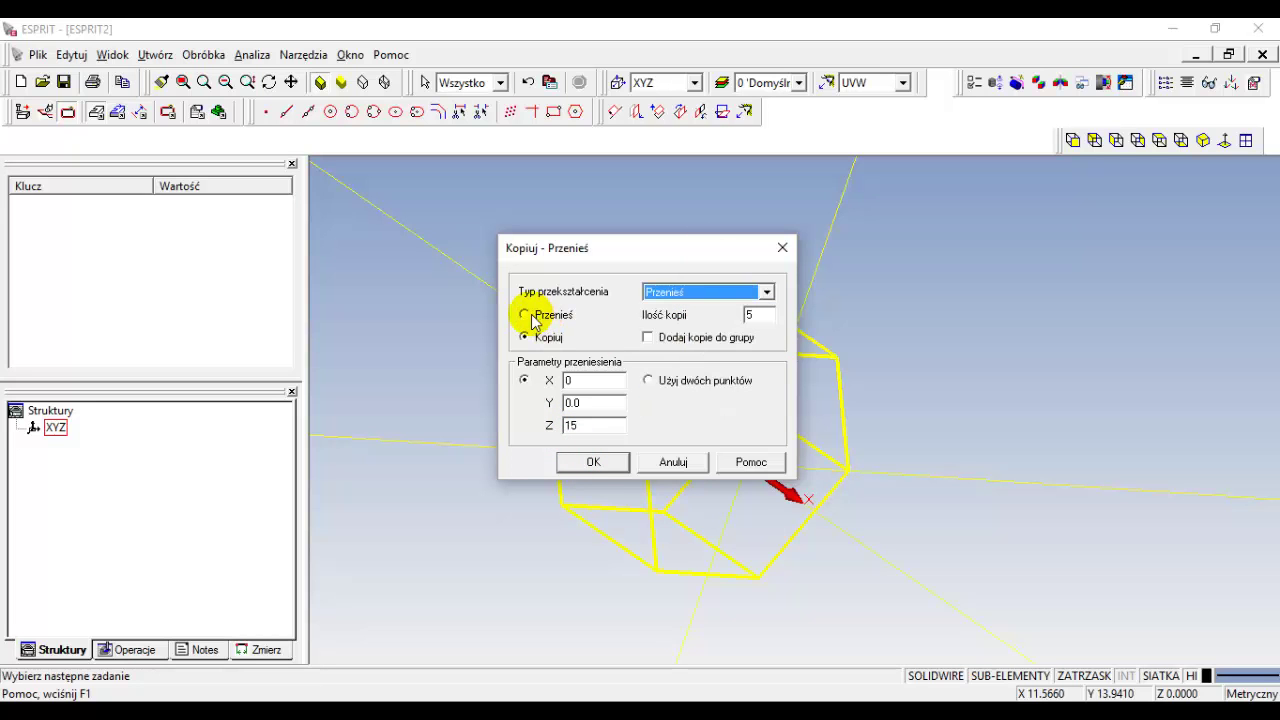
left_click(526, 316)
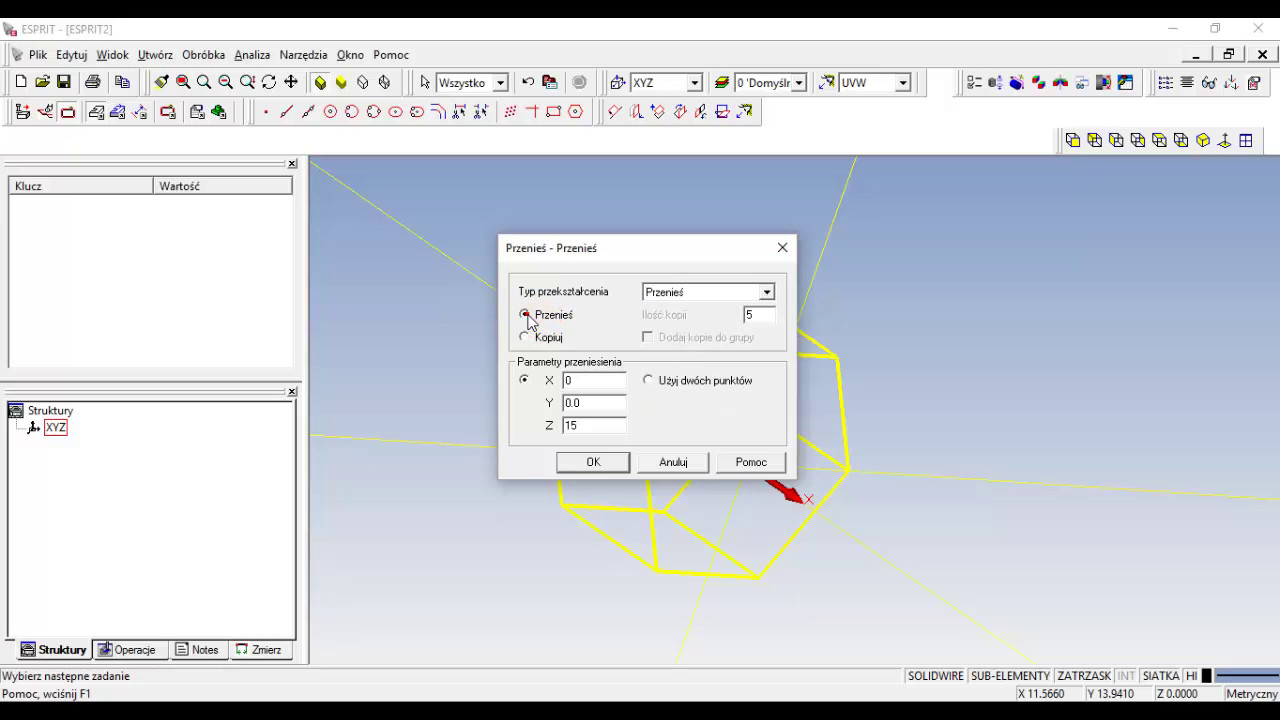
left_click(594, 464)
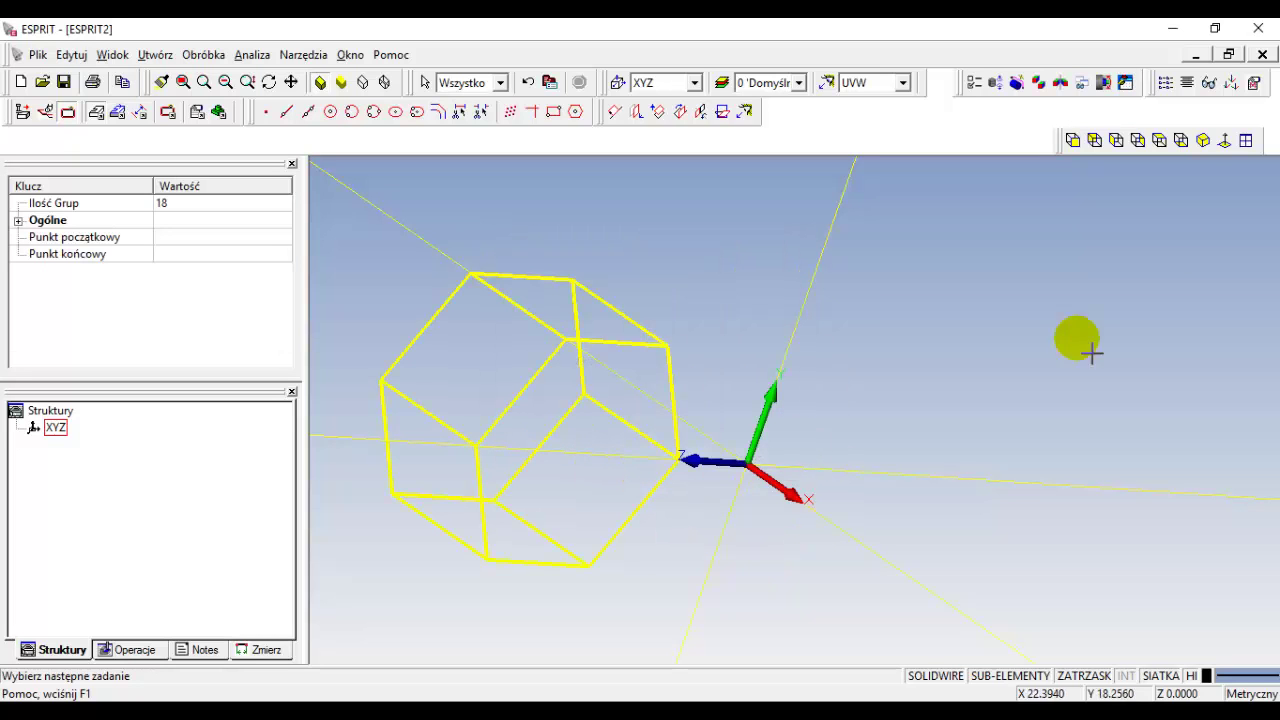
left_click(1206, 144)
mouse_move(1109, 291)
middle_mouse_down()
mouse_move(1014, 449)
mouse_move(843, 286)
mouse_move(889, 526)
mouse_move(816, 527)
mouse_move(786, 551)
mouse_move(831, 537)
mouse_move(811, 569)
mouse_move(812, 536)
middle_mouse_up()
- Place a new point in Cartesian mode beside the prism's edge
left_click(1001, 478)
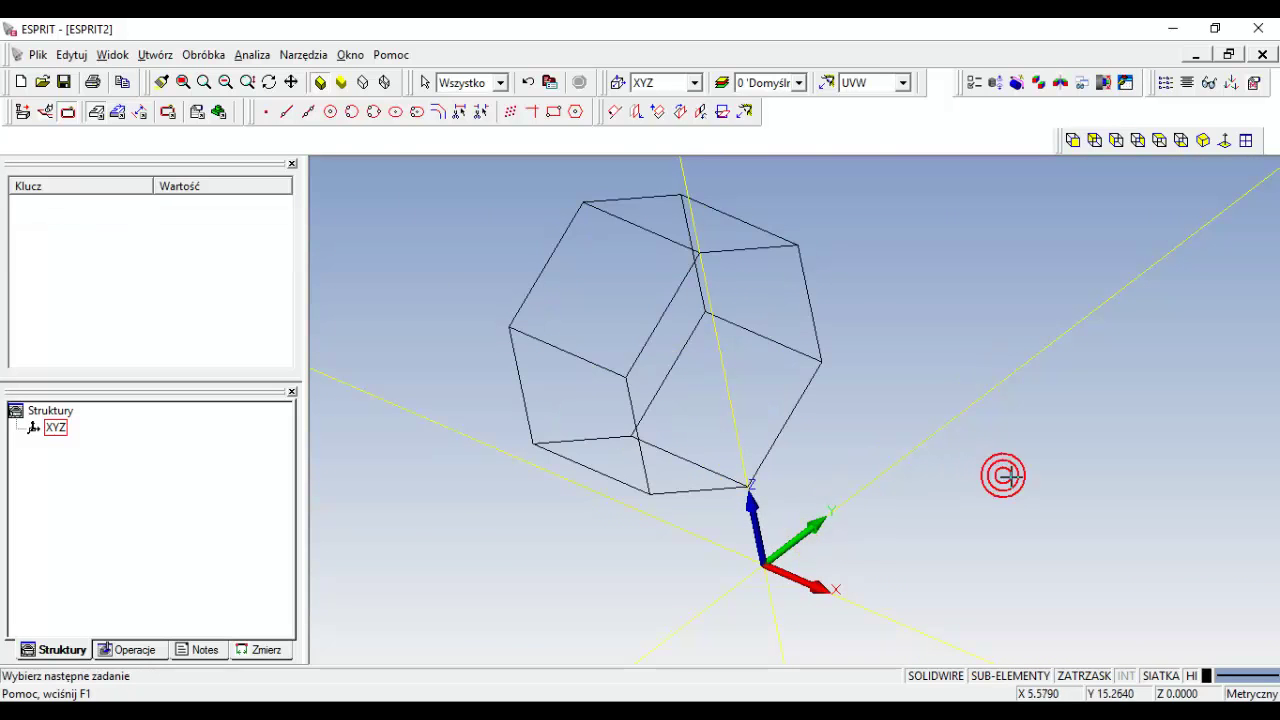
left_click(265, 112)
left_click(180, 228)
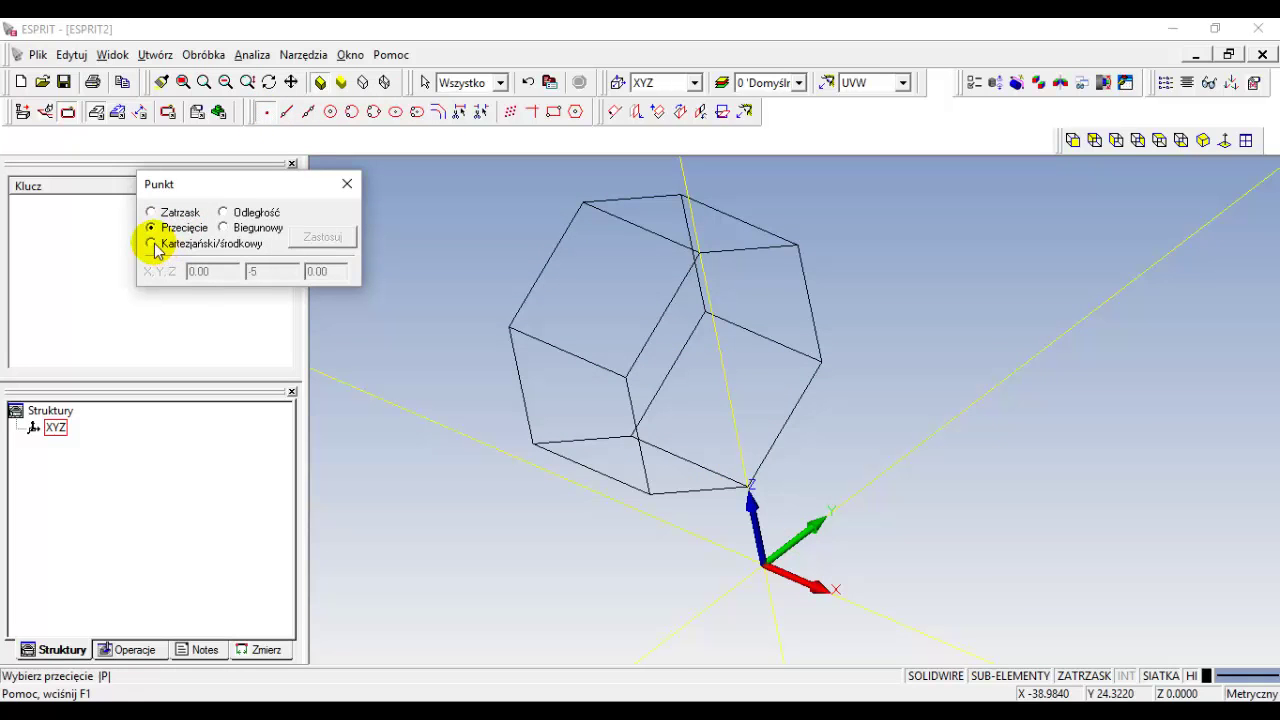
left_click(153, 245)
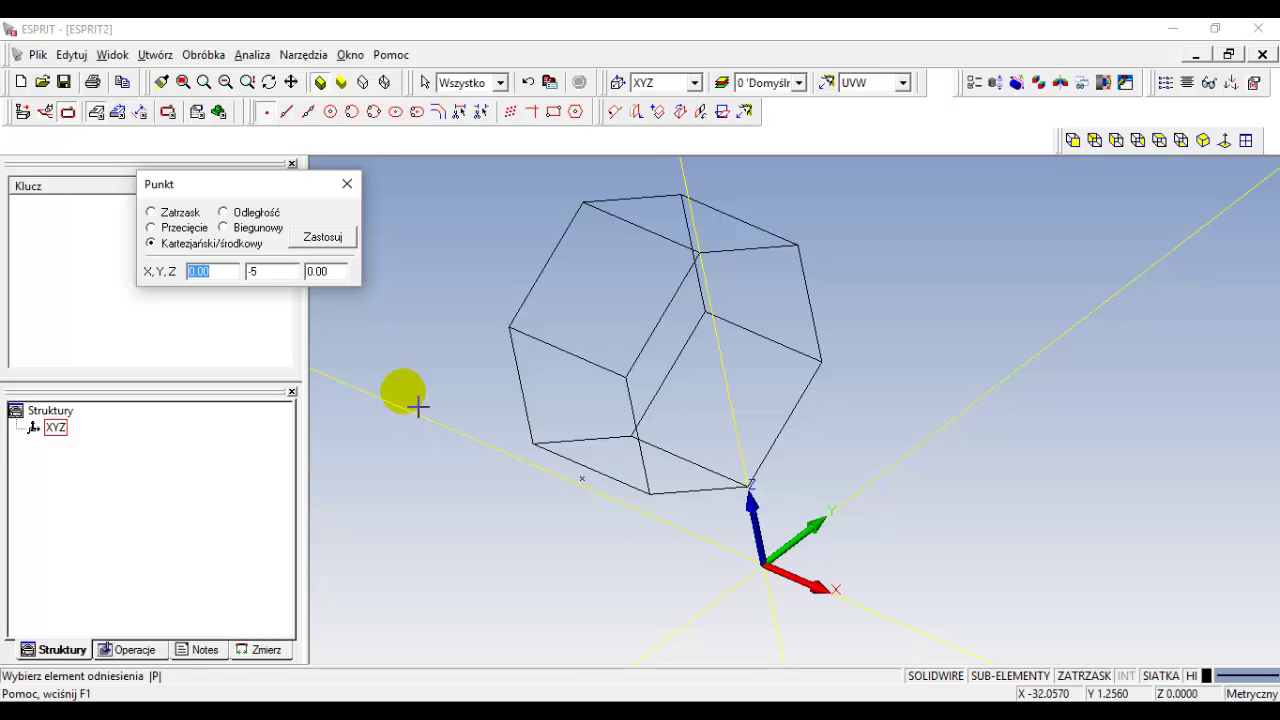
left_click(530, 400)
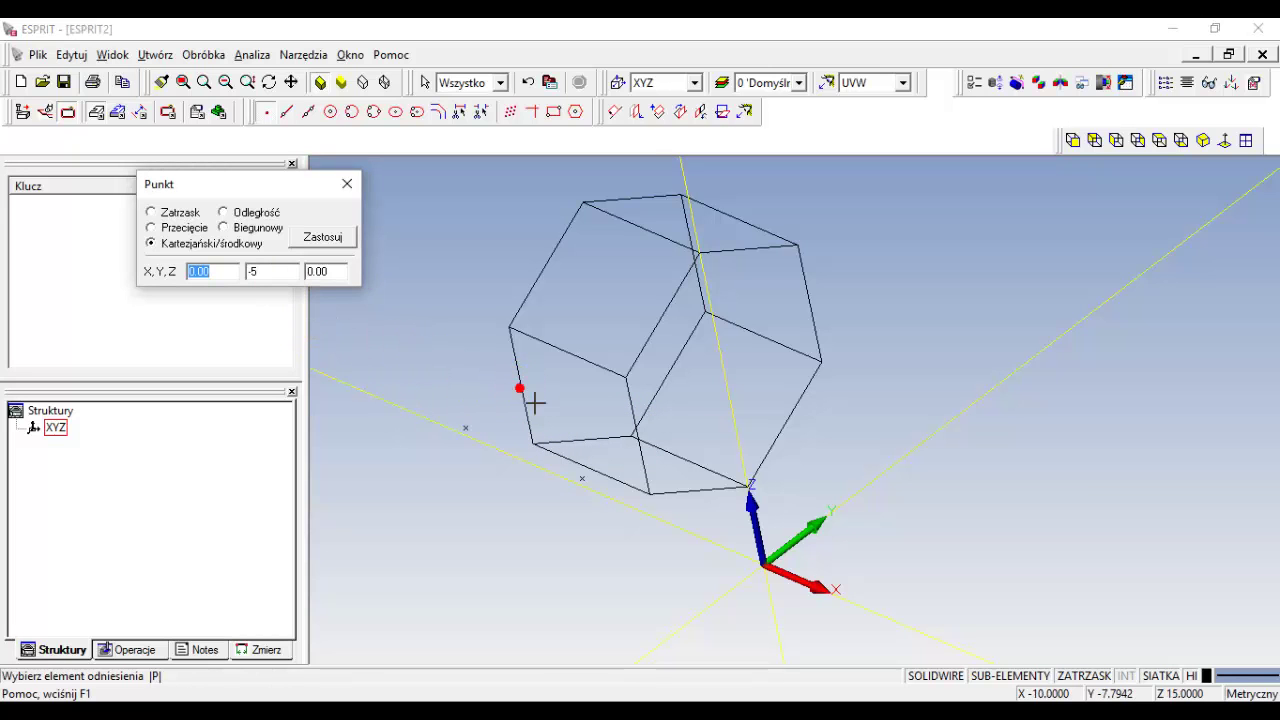
left_click(343, 188)
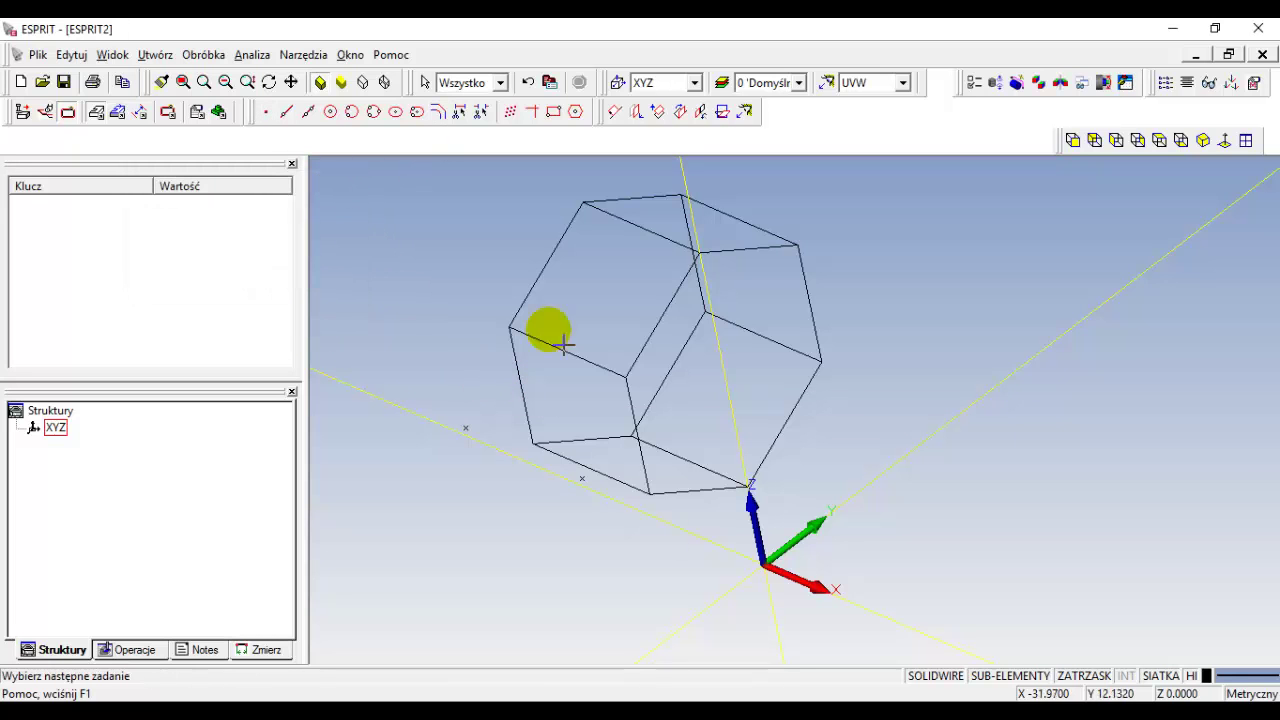
- Set the new point's X position to 2, giving (2, -12.794229, 15)
left_click(596, 497)
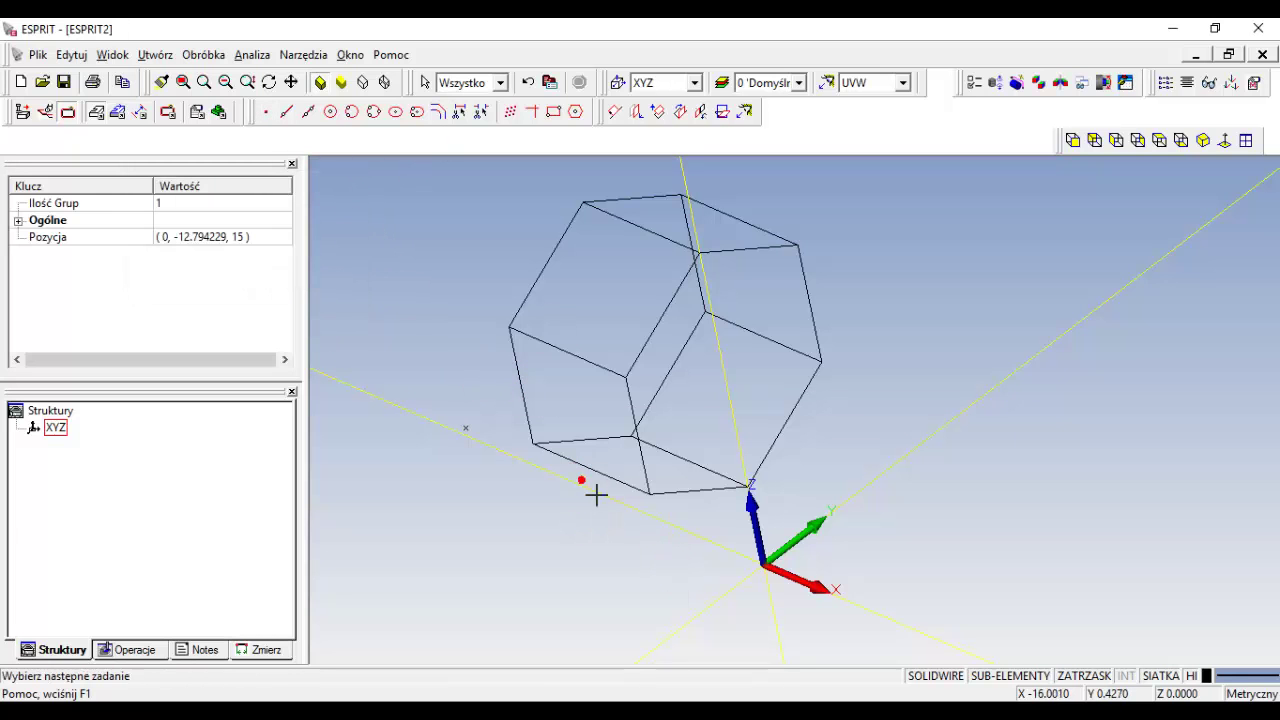
left_click(179, 238)
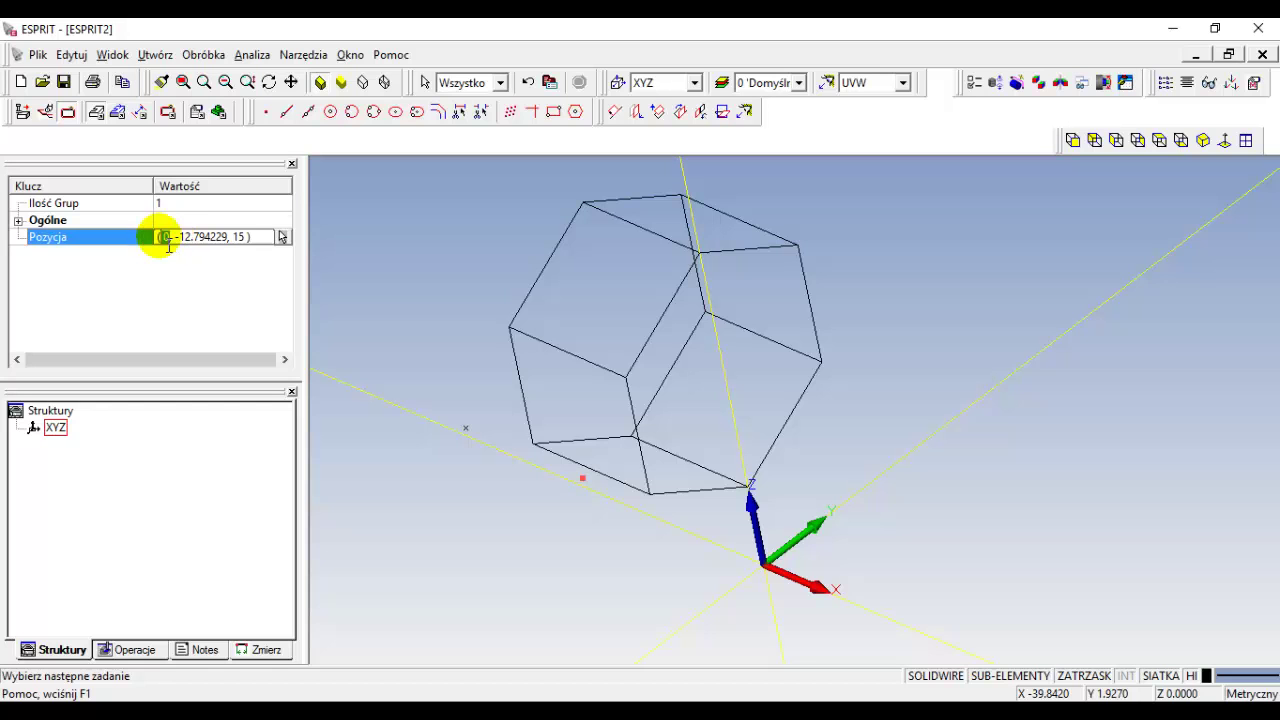
type("2")
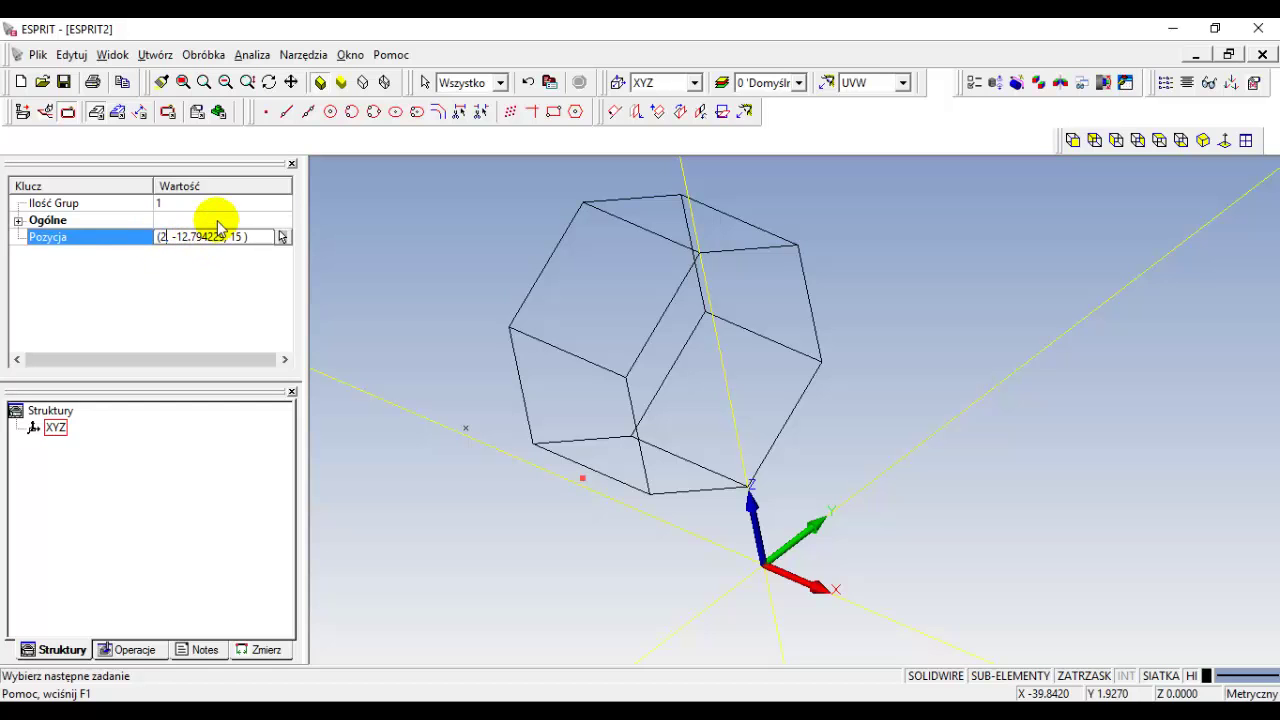
key("Return")
left_click(220, 220)
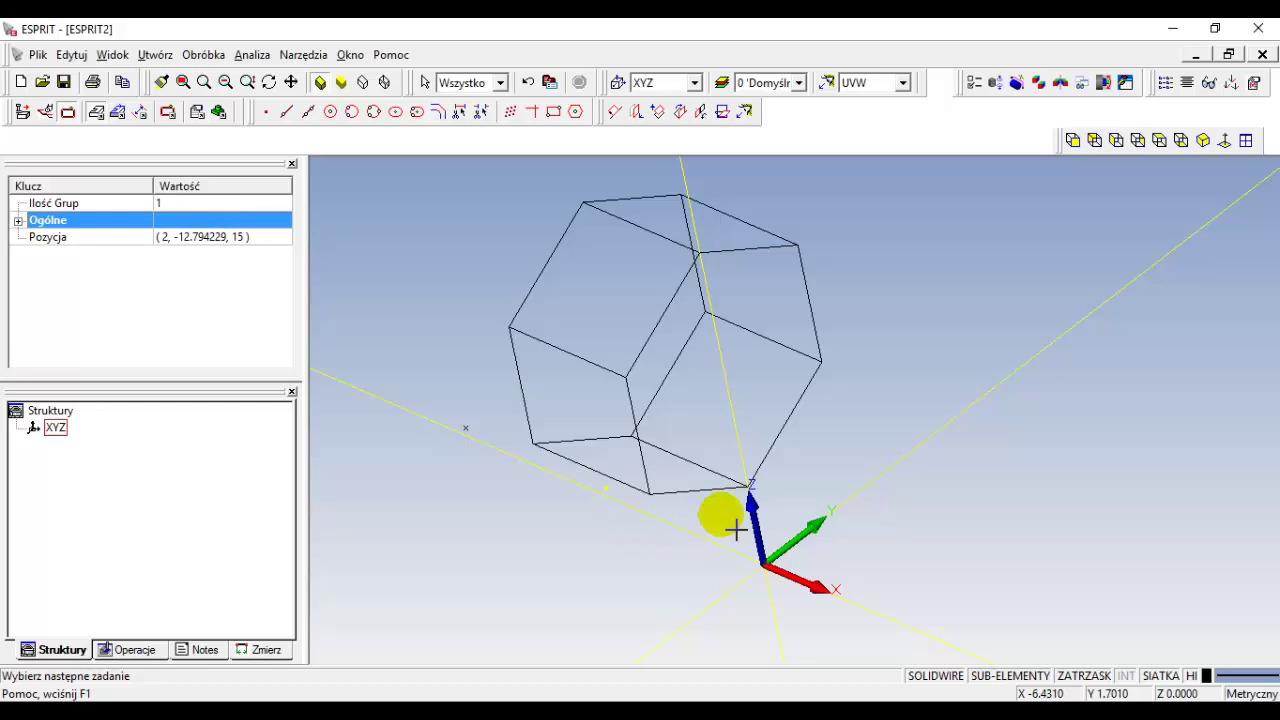
- Select the prism's lower edge together with the new point
middle_click_drag(922, 474, 911, 489)
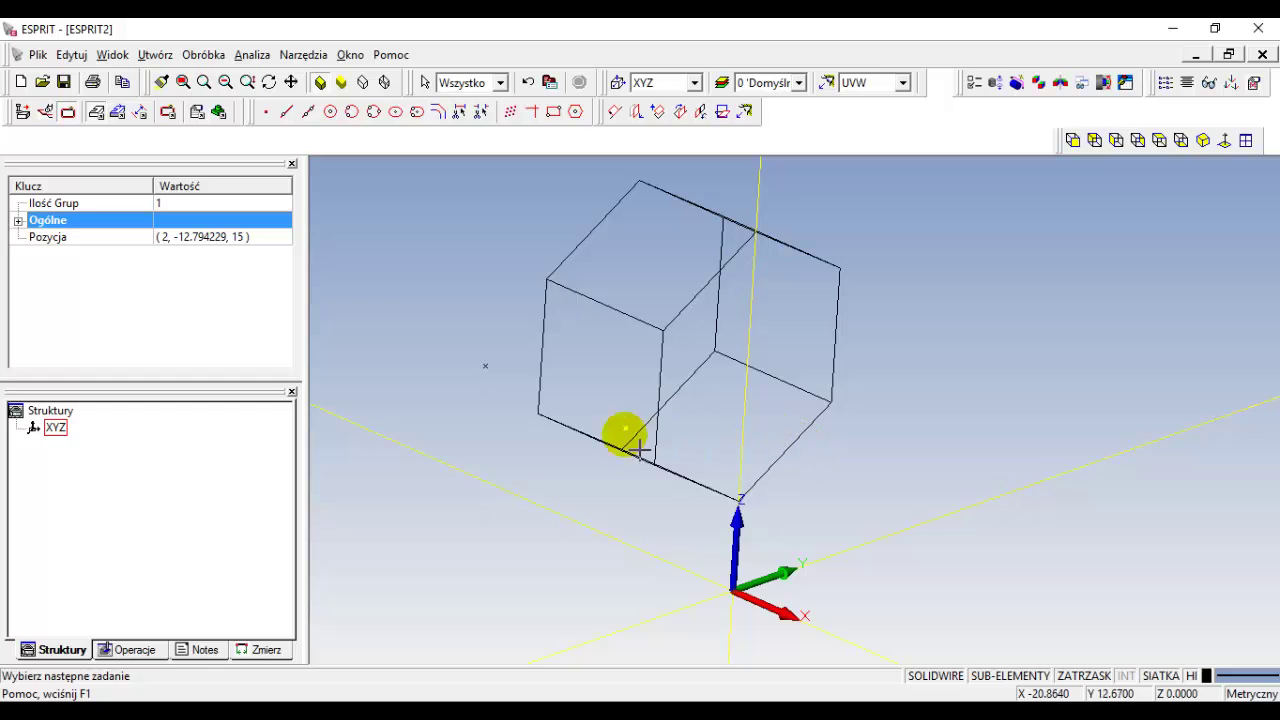
mouse_move(651, 449)
middle_mouse_down()
mouse_move(743, 485)
mouse_move(729, 466)
middle_mouse_up()
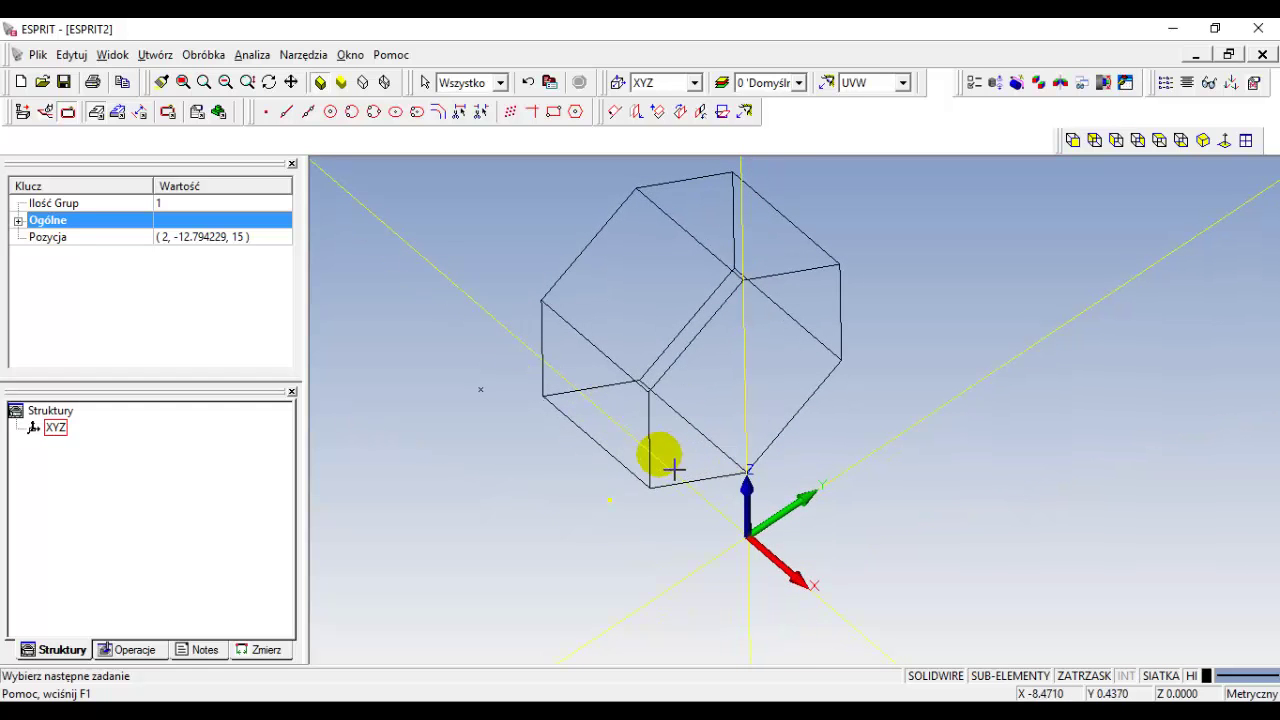
left_click(620, 460)
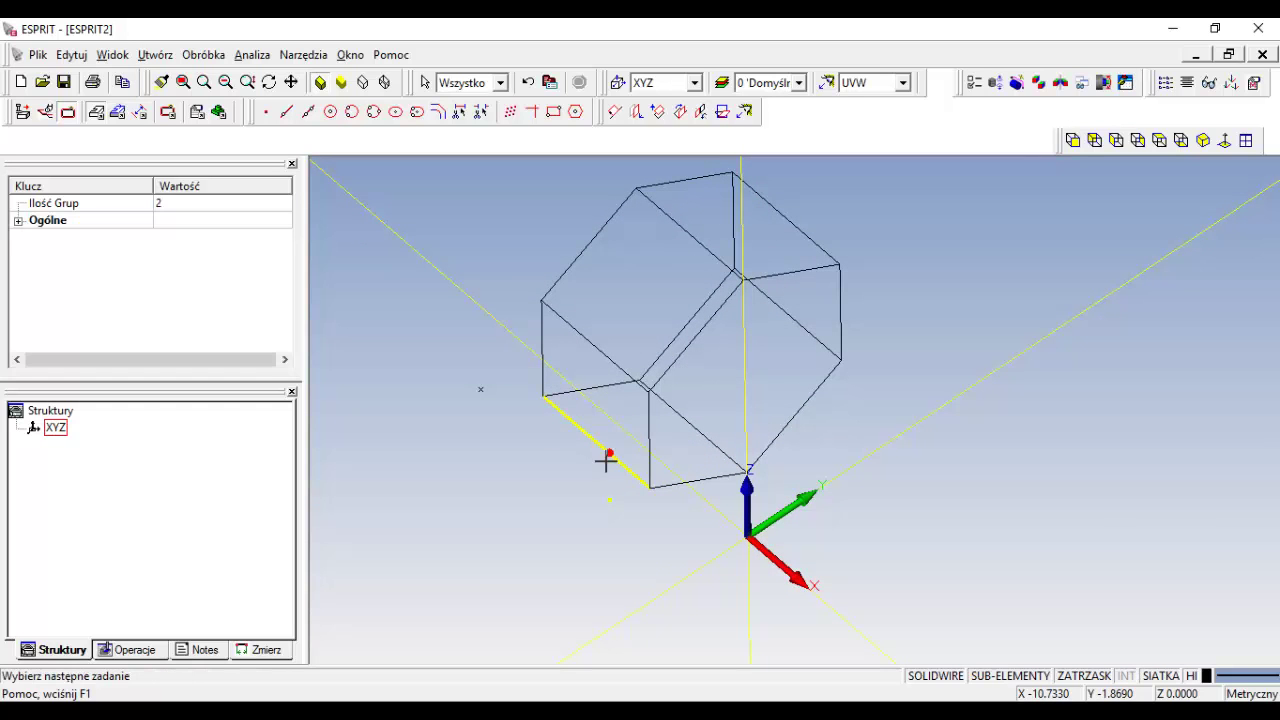
left_click(481, 389)
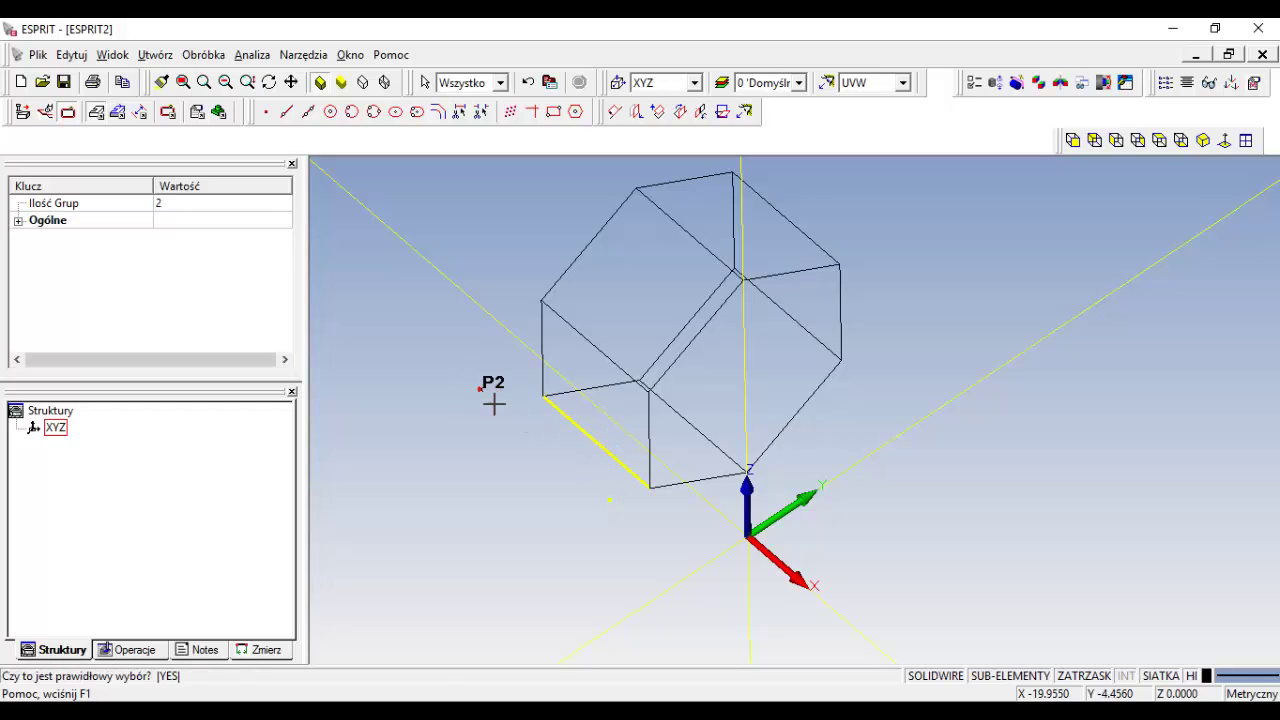
- Create a tapered wire-EDM feature with UV height reset to default, reviewing its rules
left_click(118, 111)
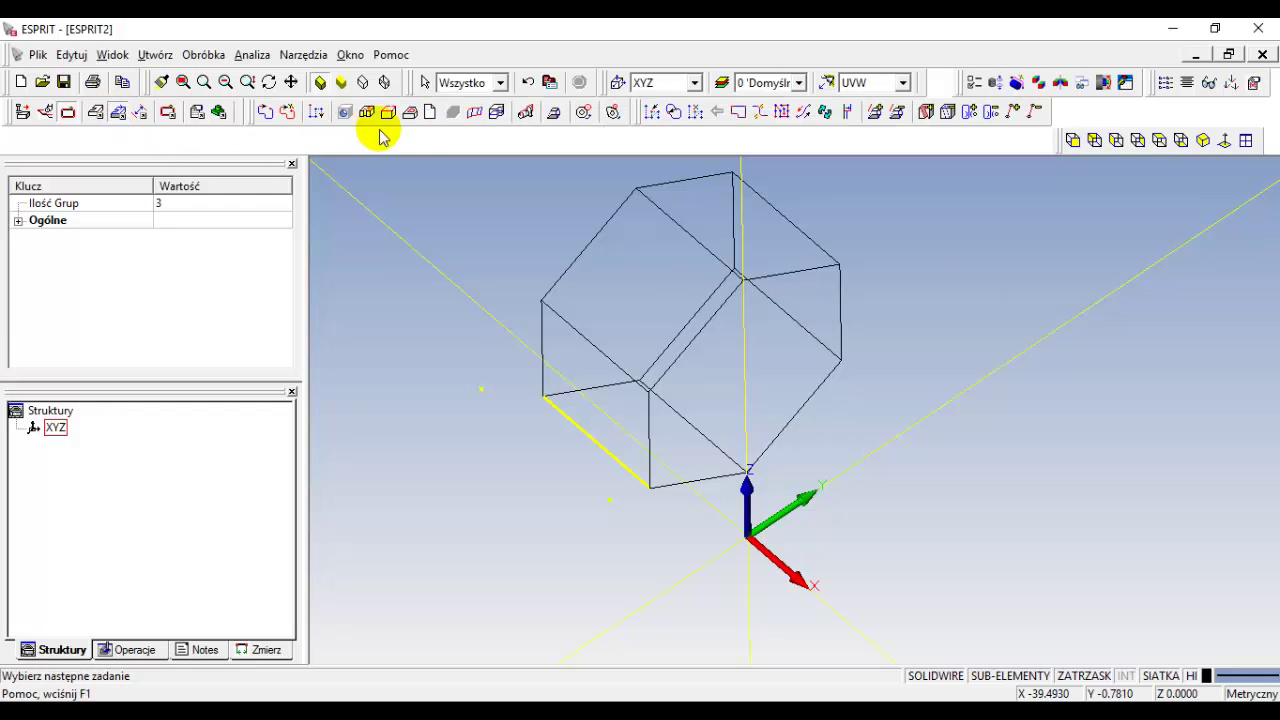
left_click(554, 112)
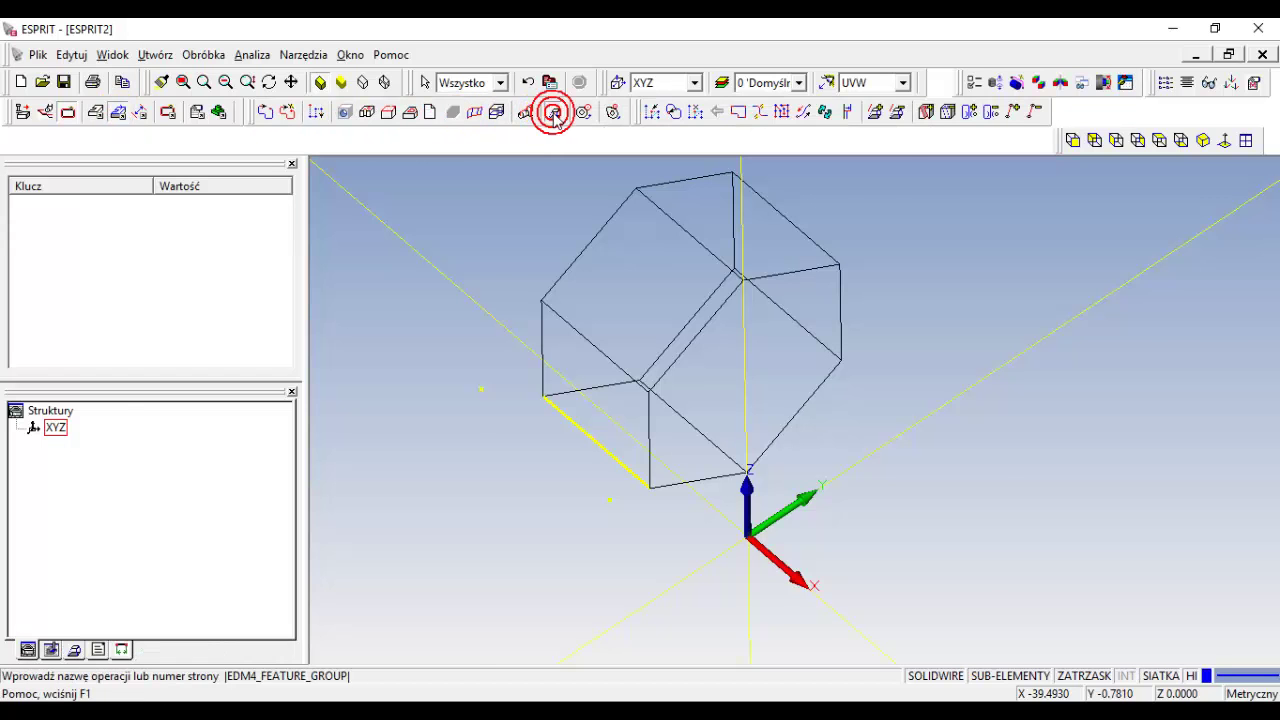
left_click_drag(380, 390, 380, 284)
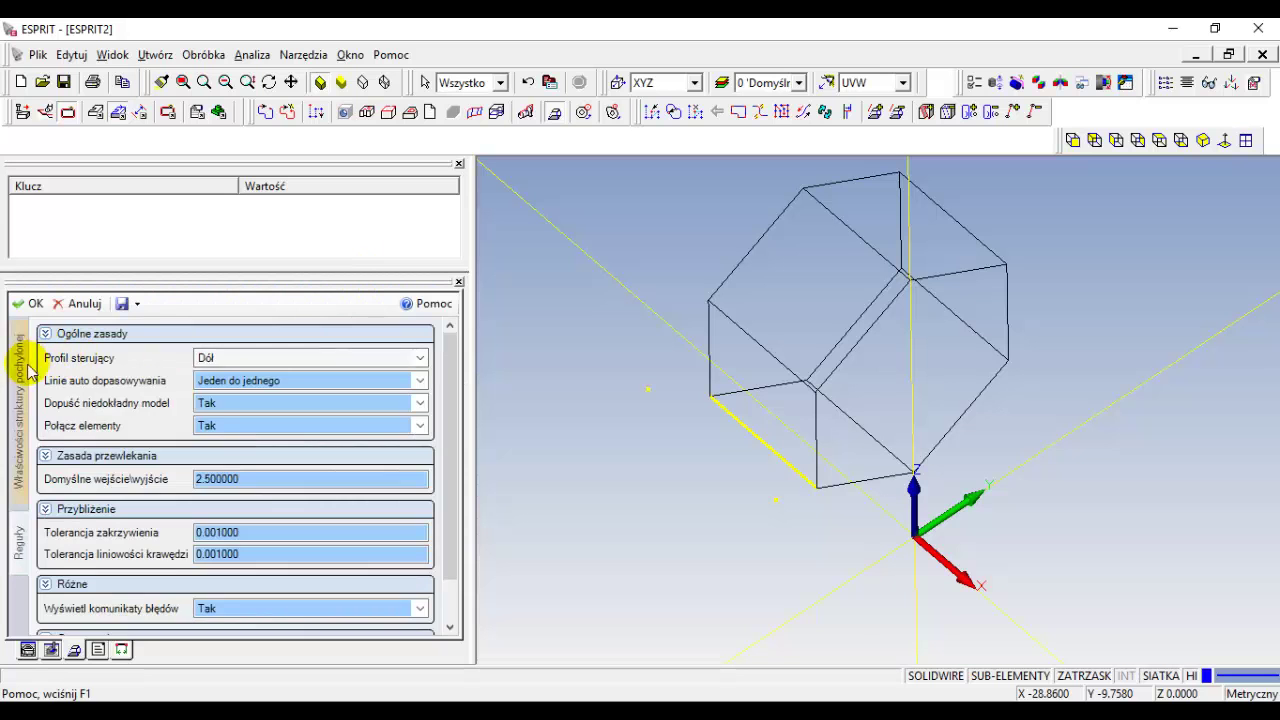
left_click(22, 370)
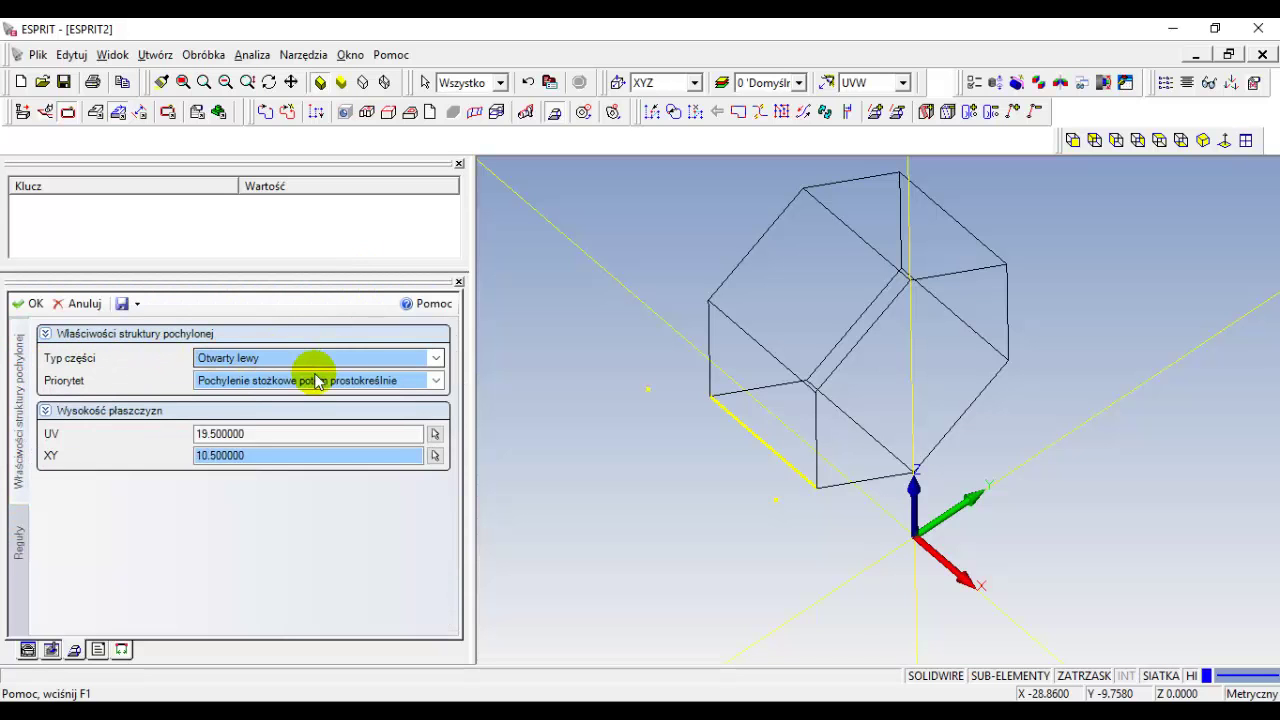
right_click(263, 434)
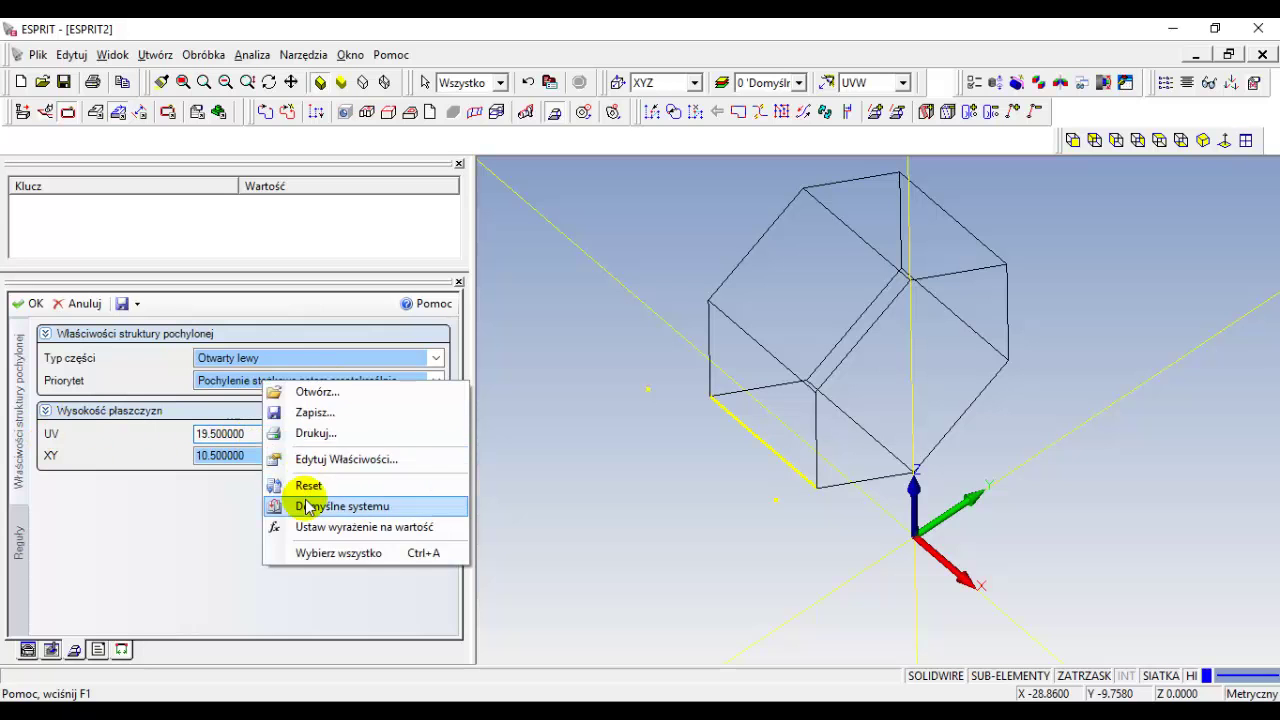
left_click(307, 507)
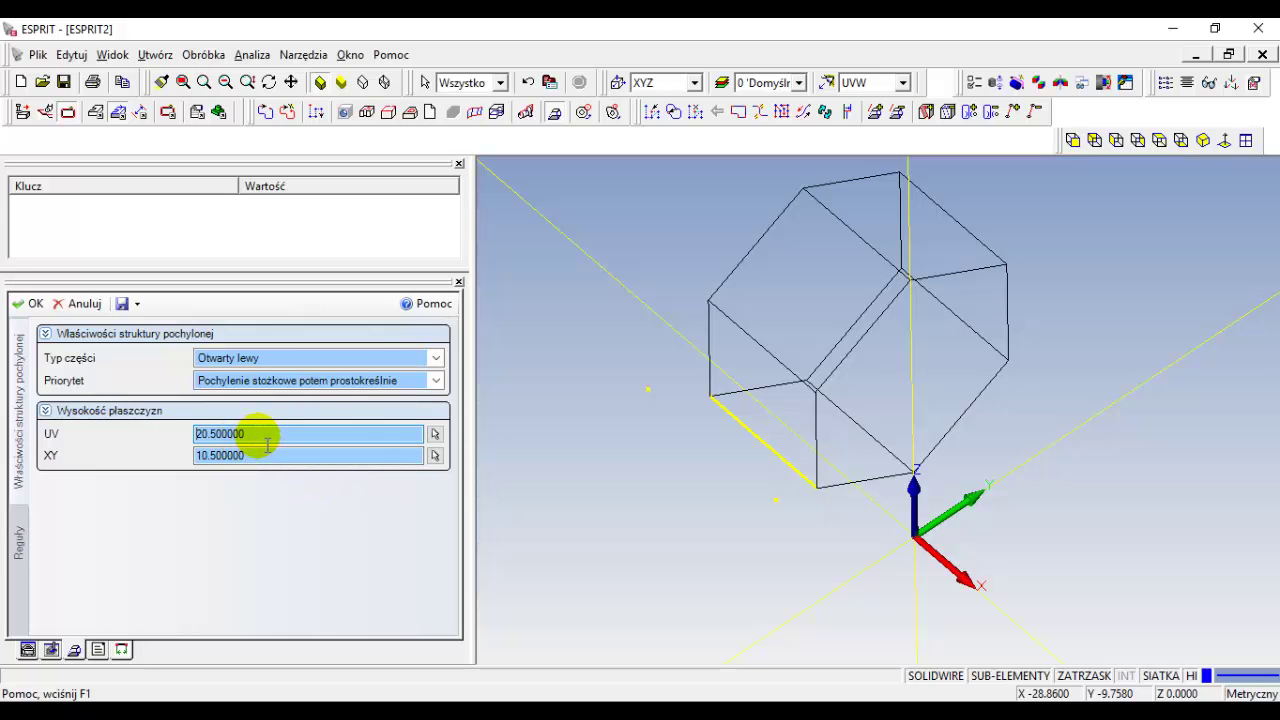
left_click(19, 543)
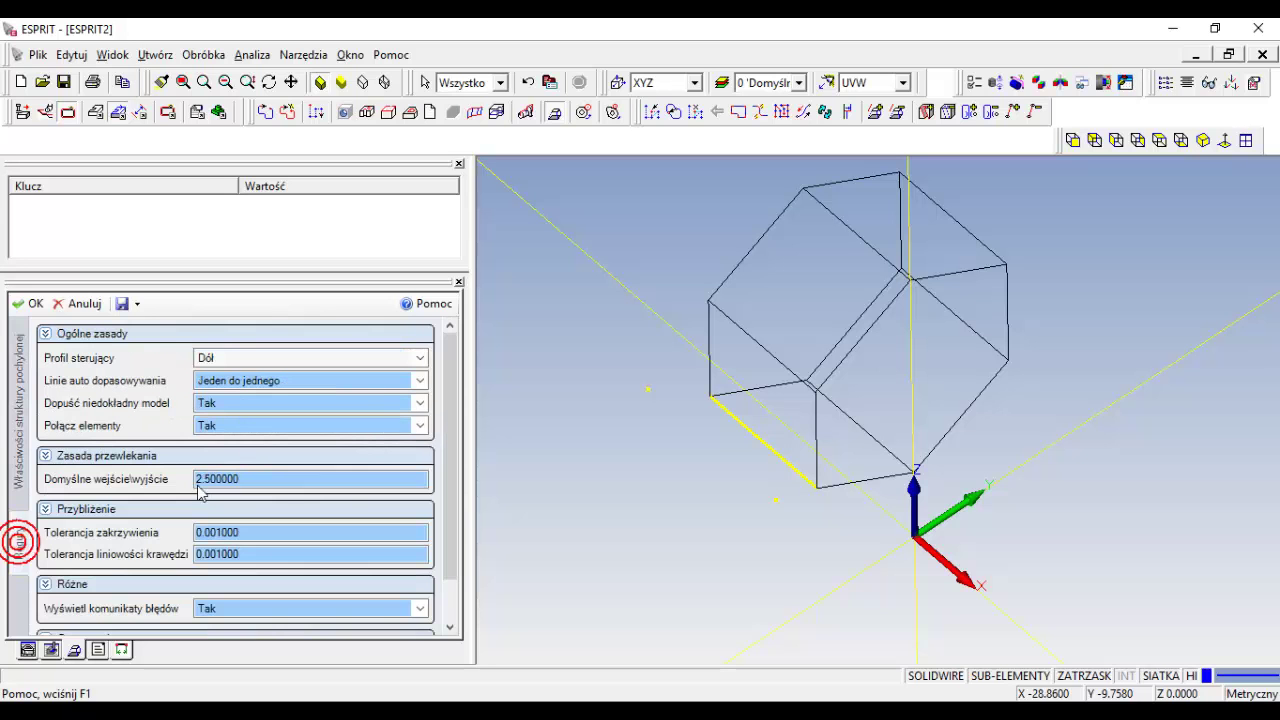
left_click_drag(448, 448, 443, 500)
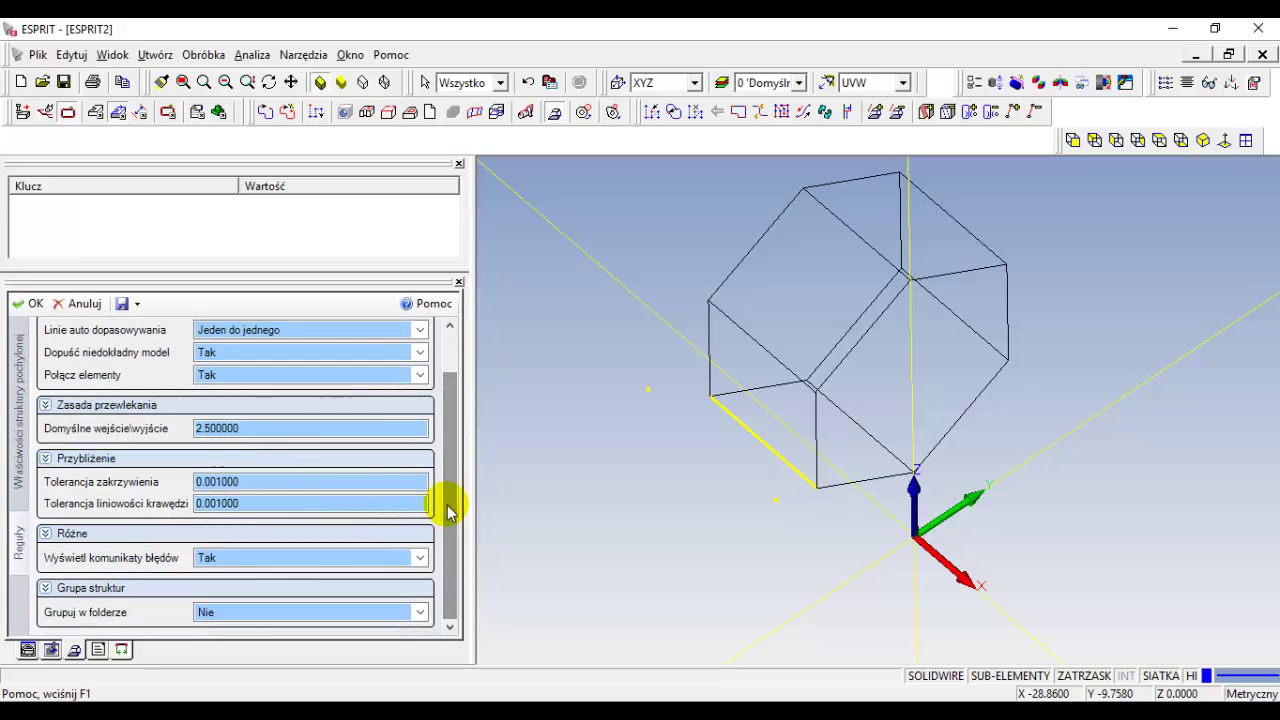
left_click(30, 303)
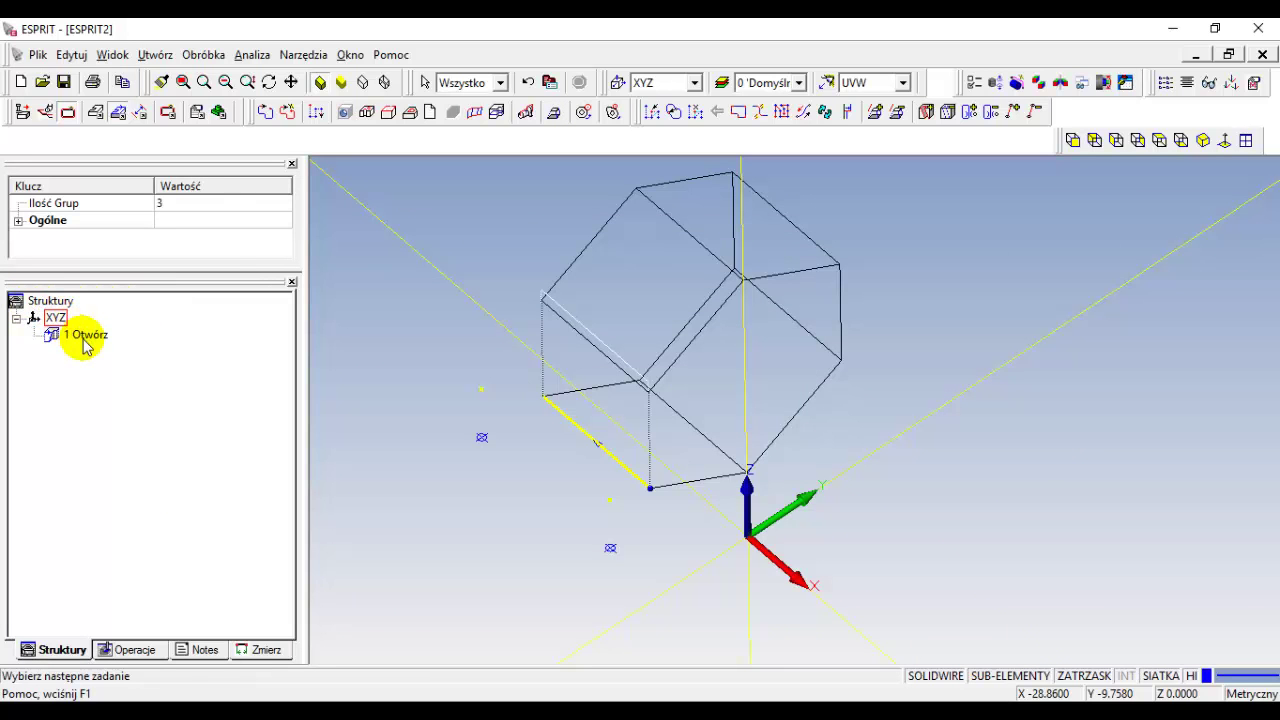
- Select 1 Otwór and pick its contour edge on the part, start point (0, -0, 6)
left_click(84, 336)
mouse_move(950, 565)
middle_mouse_down()
mouse_move(1003, 585)
mouse_move(983, 586)
mouse_move(995, 580)
mouse_move(951, 553)
middle_mouse_up()
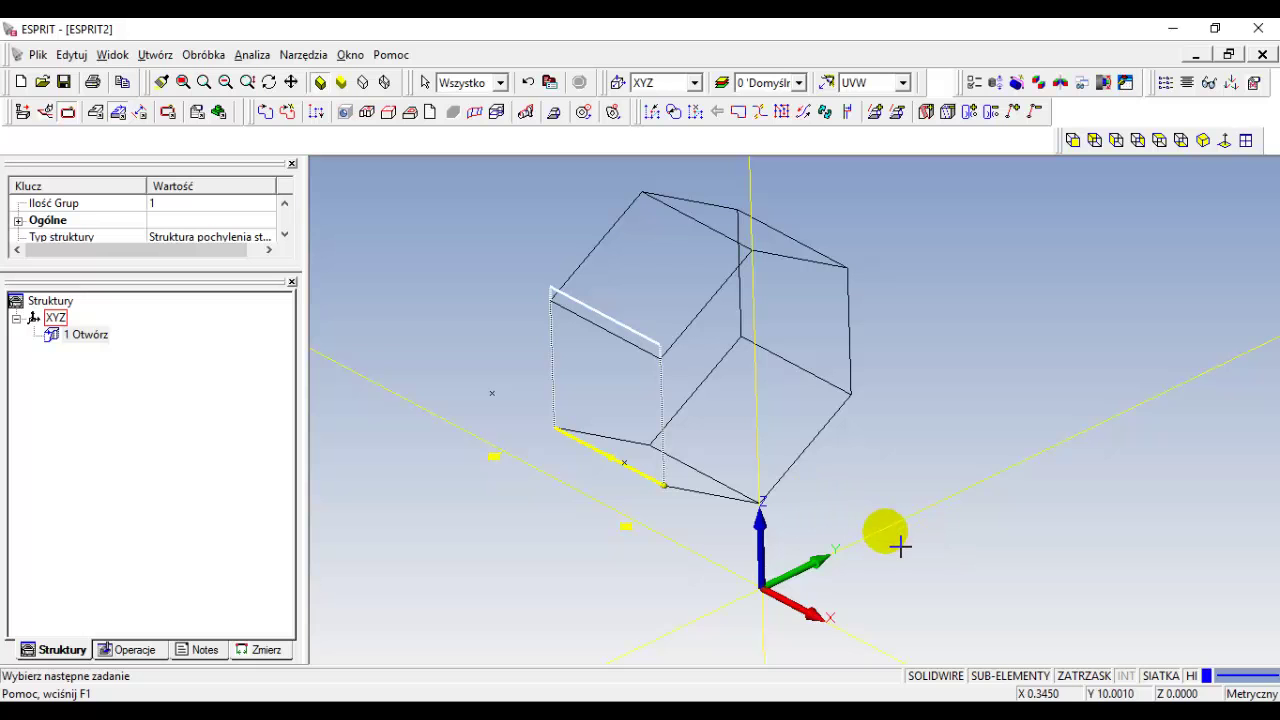
left_click(733, 495)
left_click(735, 497)
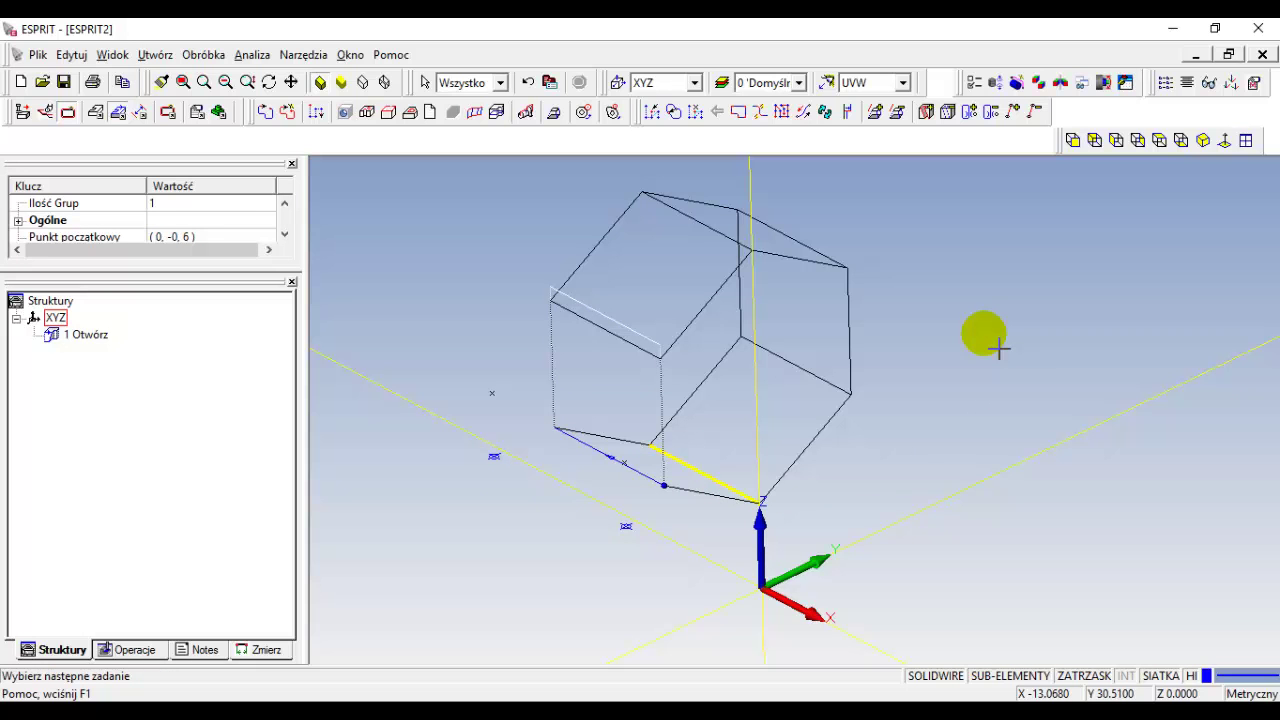
- Copy the picked 1 Otwór contour once with a Z offset of 9
right_click(998, 347)
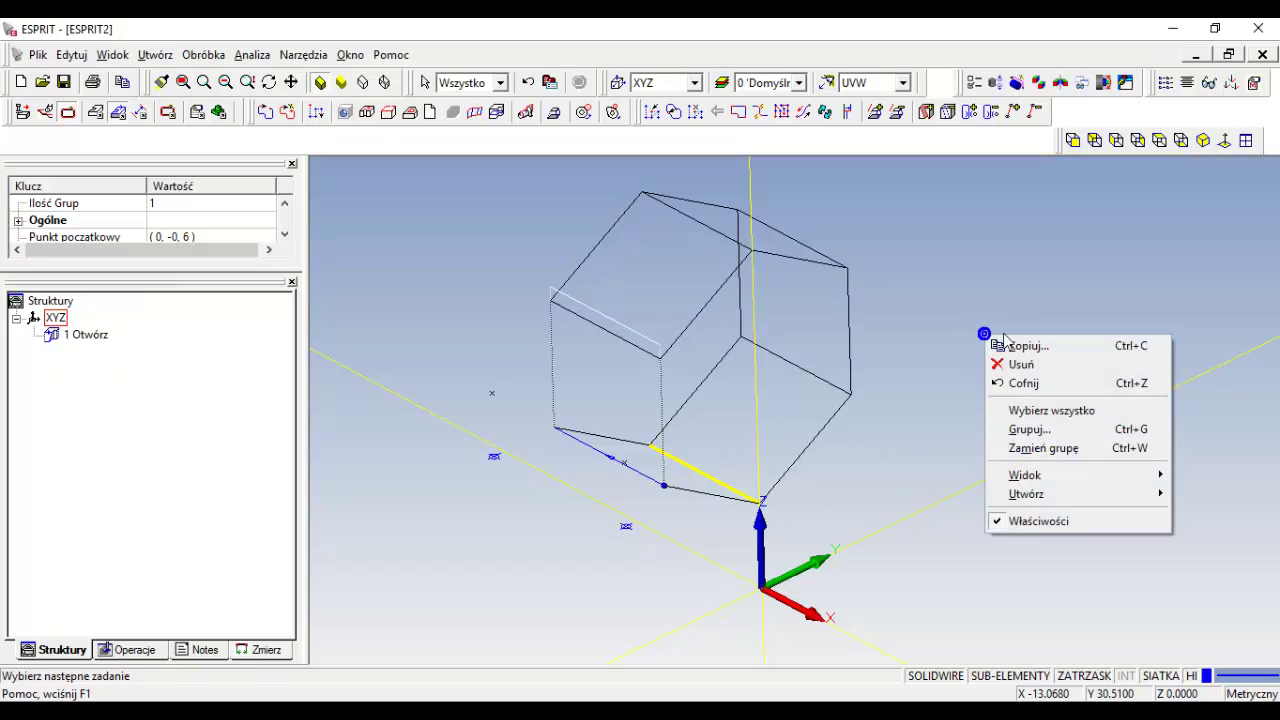
left_click(1024, 353)
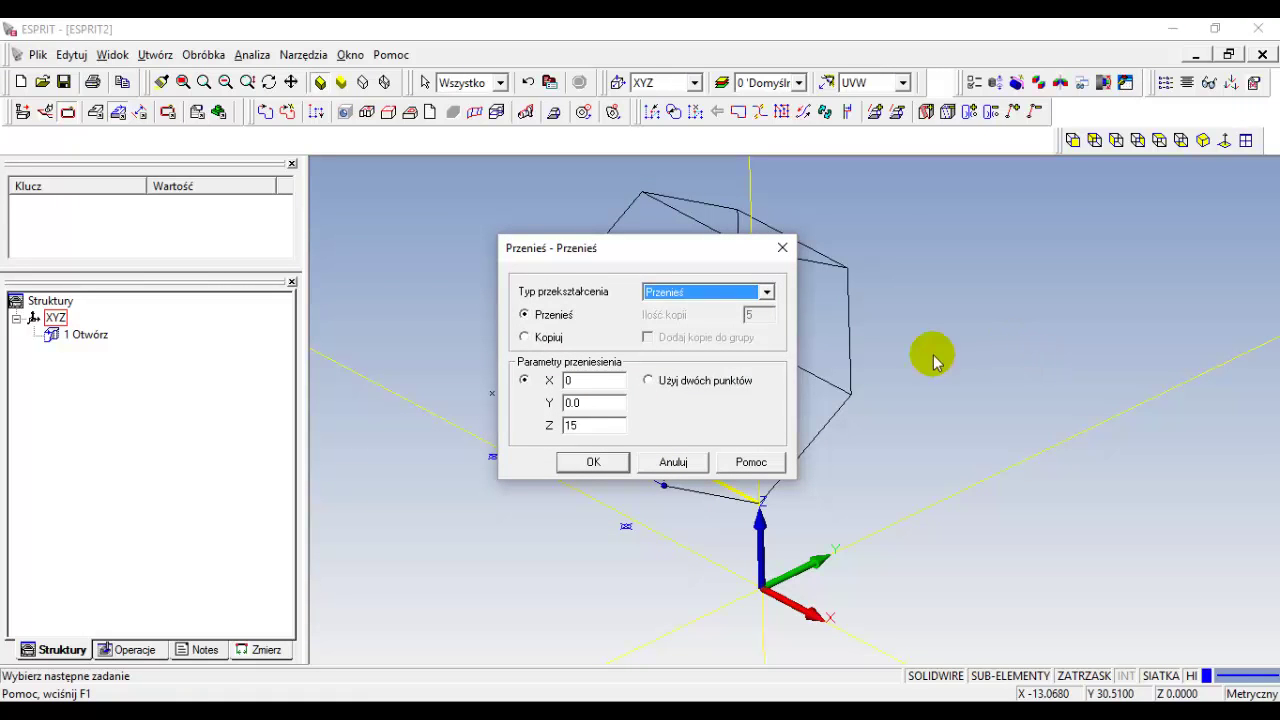
double_click(604, 428)
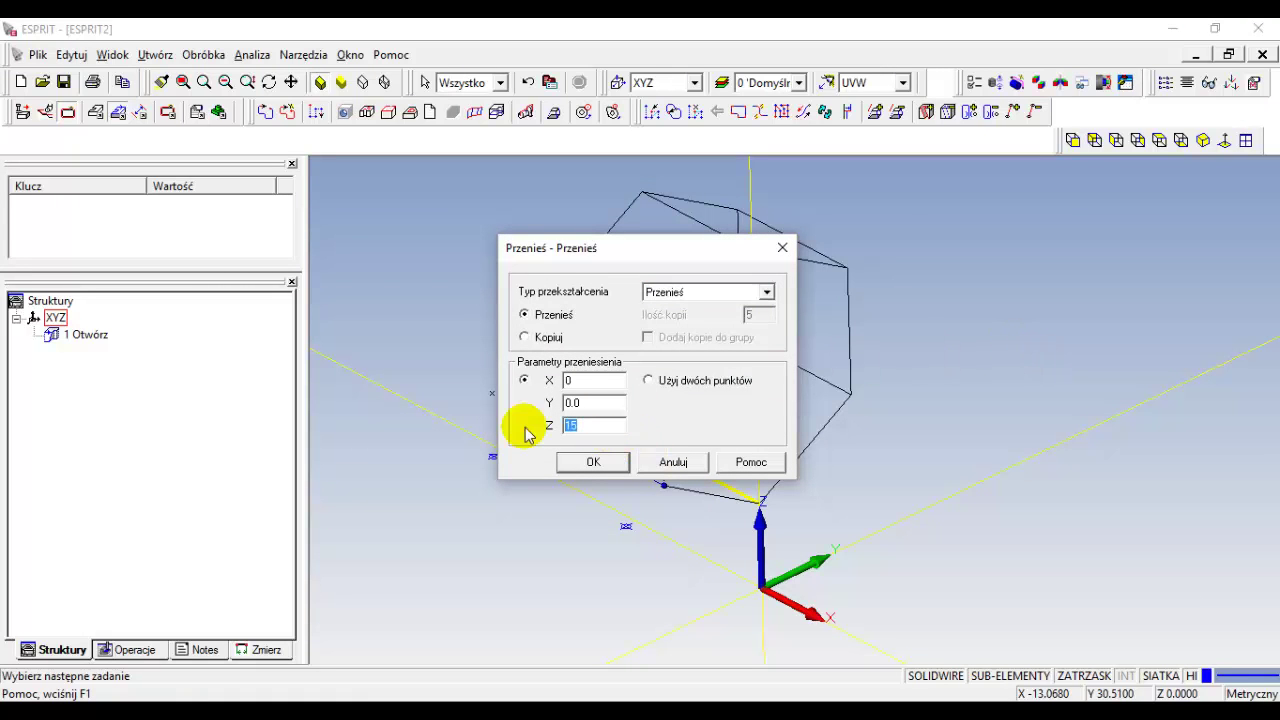
type("9")
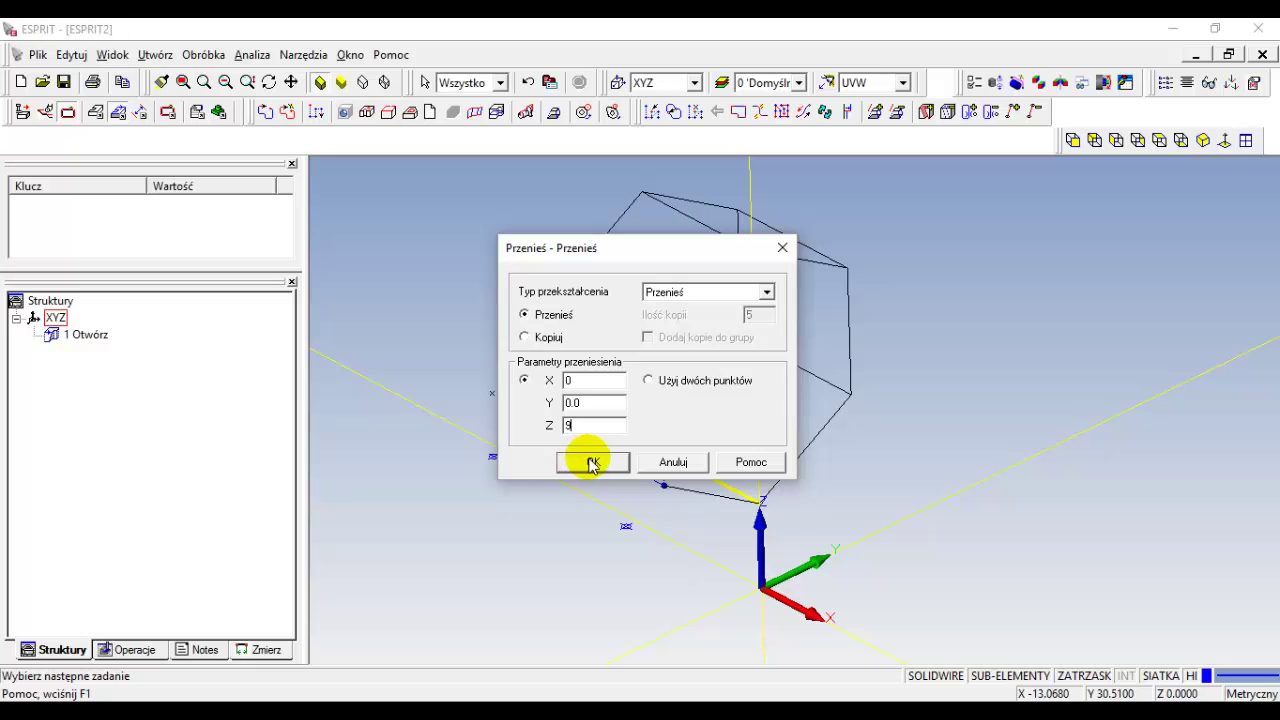
left_click(527, 338)
double_click(770, 318)
type("1")
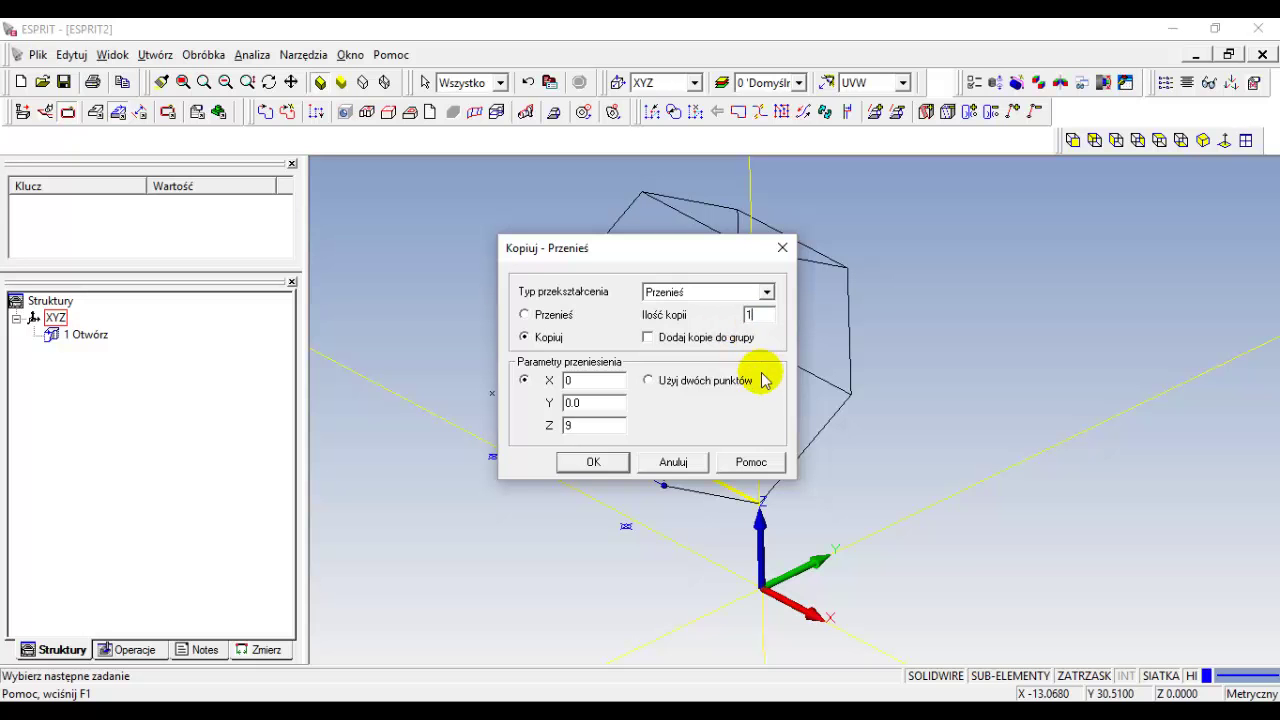
left_click(594, 463)
mouse_move(957, 452)
middle_mouse_down()
mouse_move(957, 471)
mouse_move(980, 477)
middle_mouse_up()
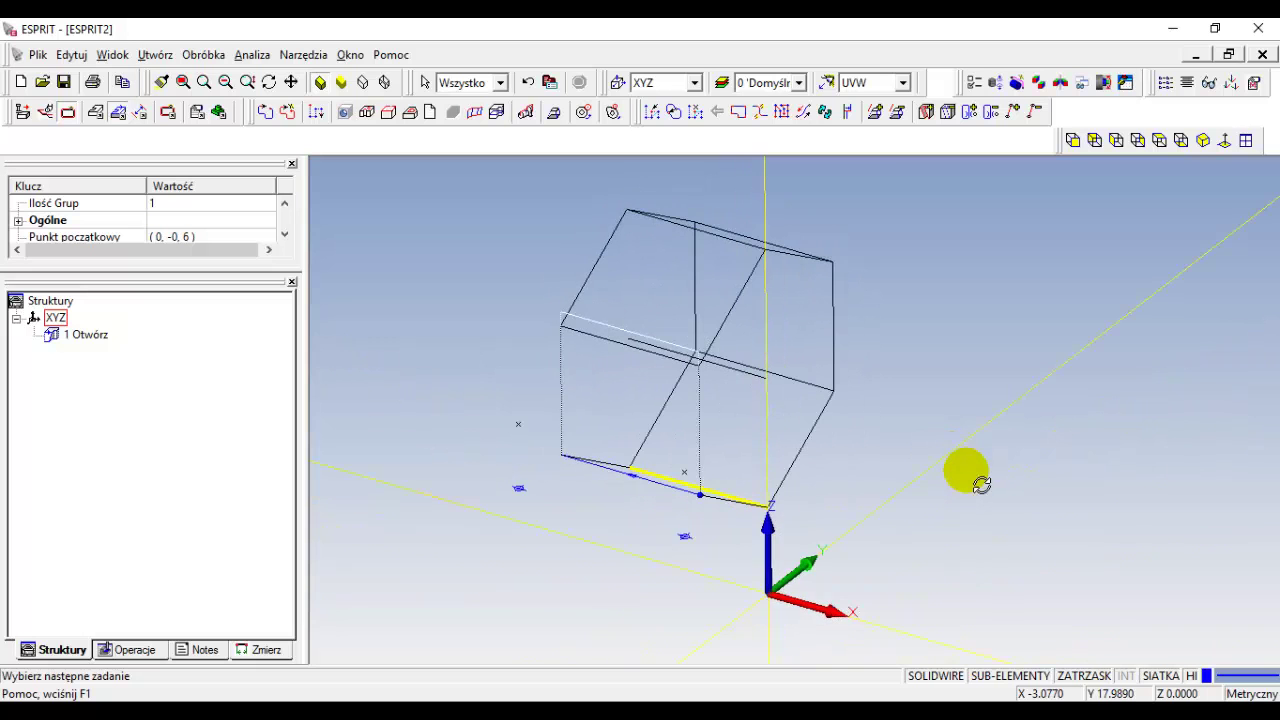
- Set up a rotation copy of 1 Otwór with 5 copies spaced 60° apart
left_click(77, 338)
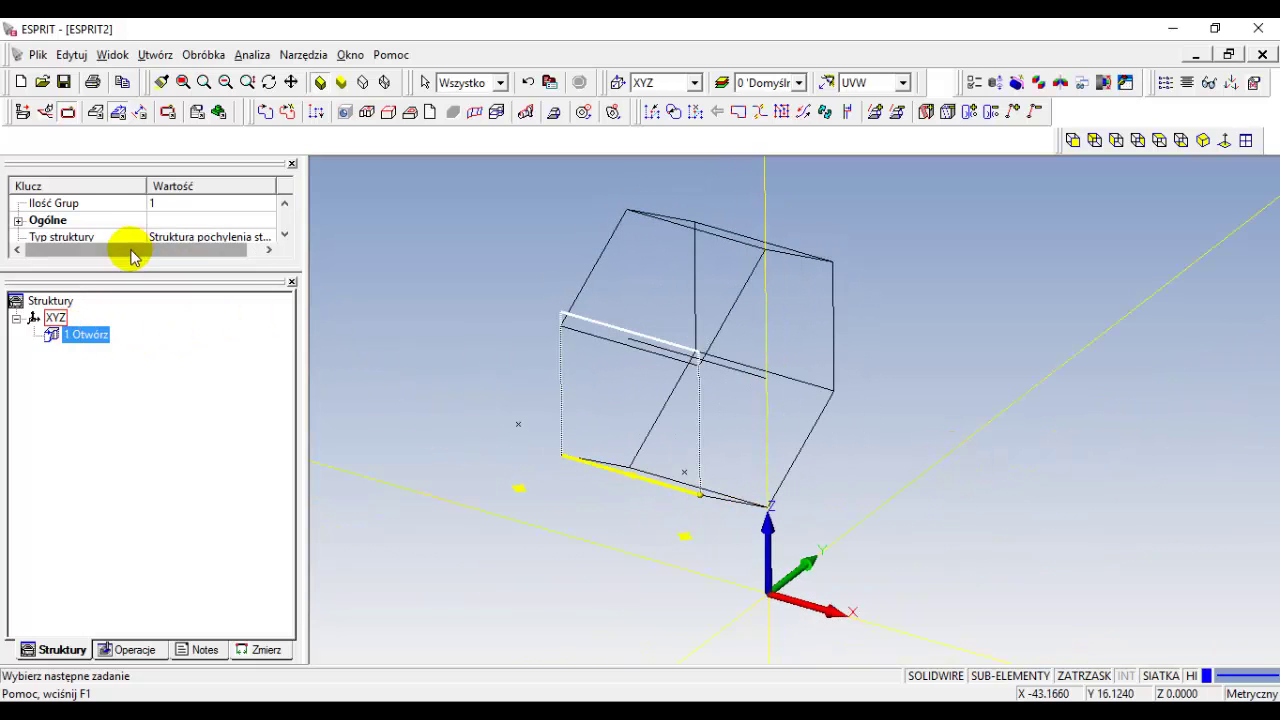
left_click_drag(126, 269, 150, 362)
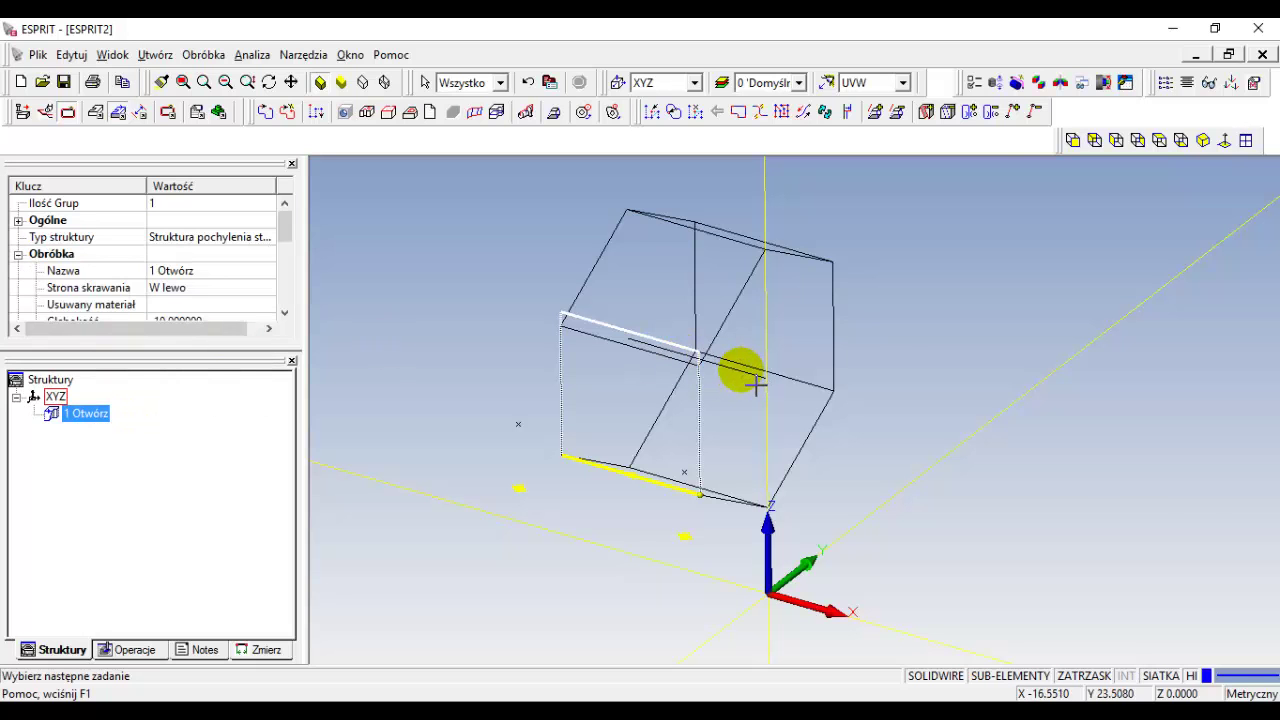
right_click(1026, 305)
left_click(1060, 318)
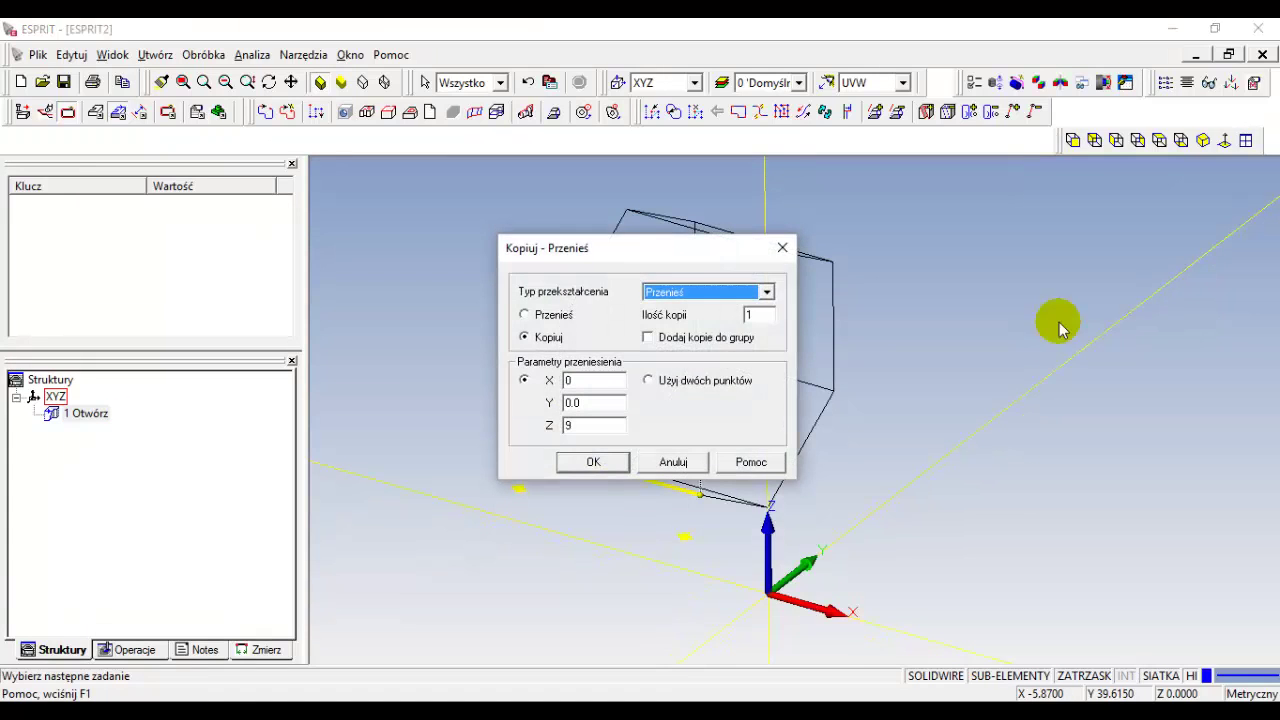
left_click(771, 292)
left_click(676, 341)
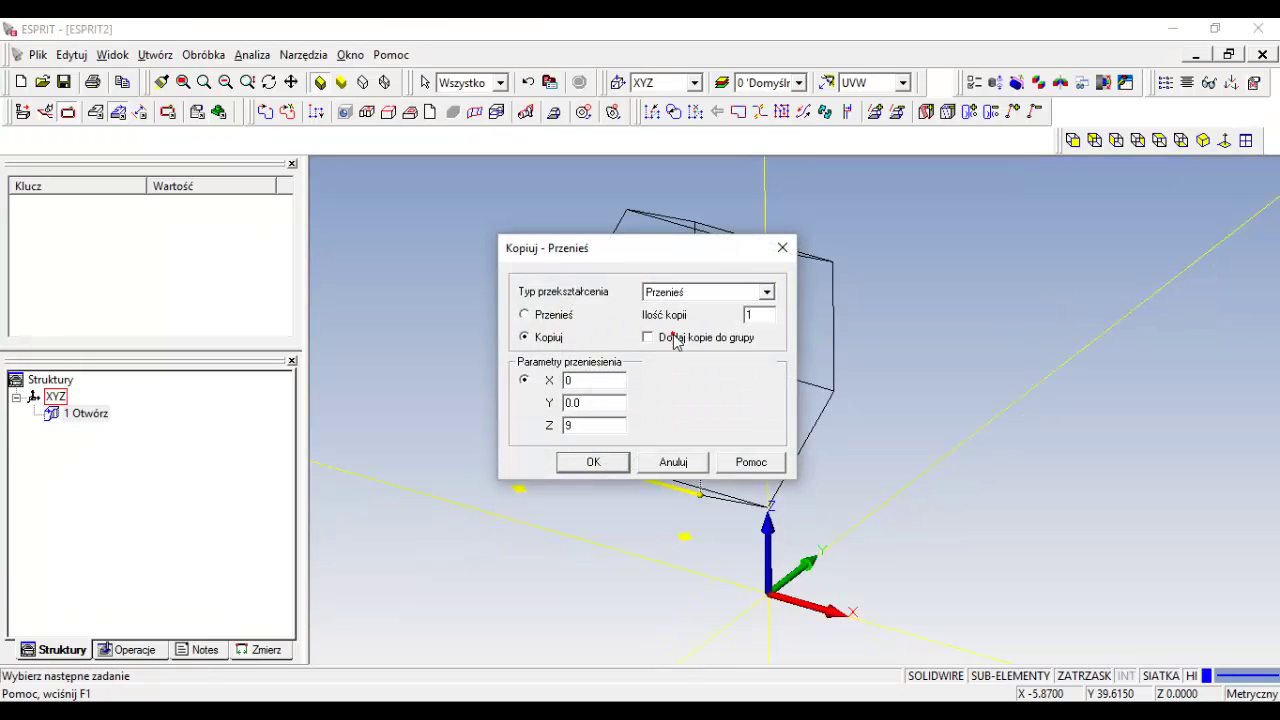
left_click(766, 316)
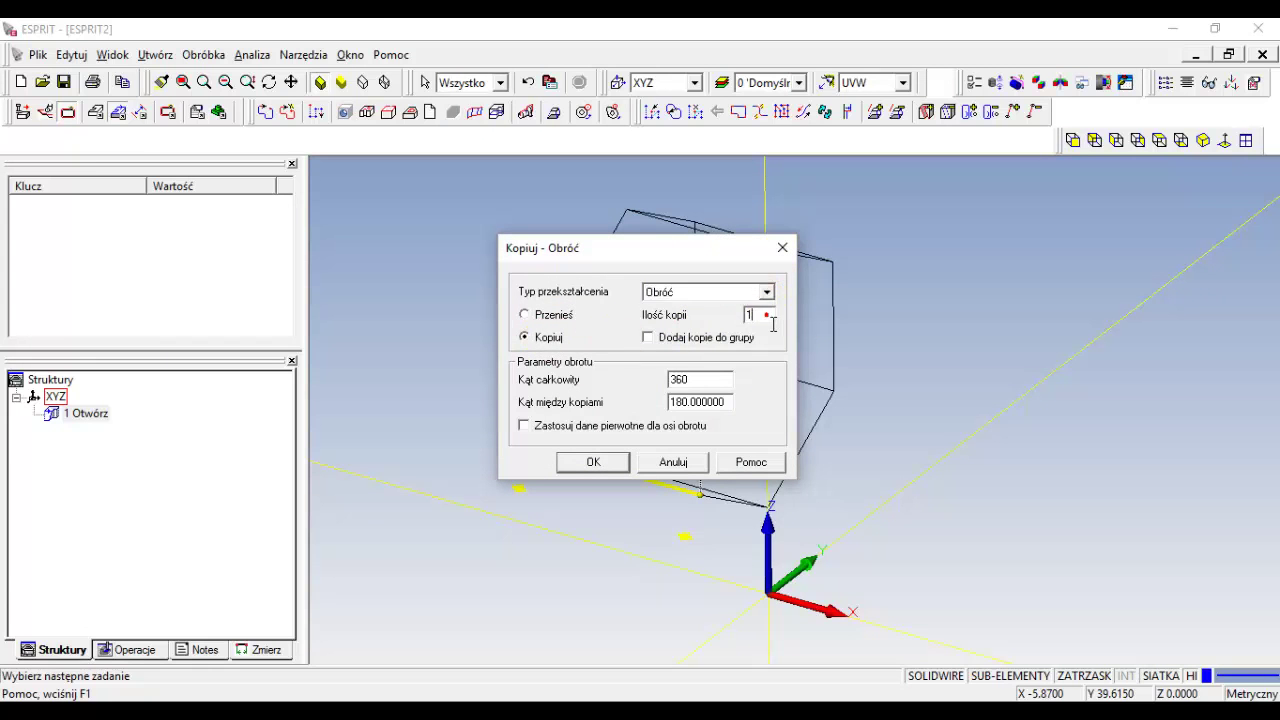
type("5")
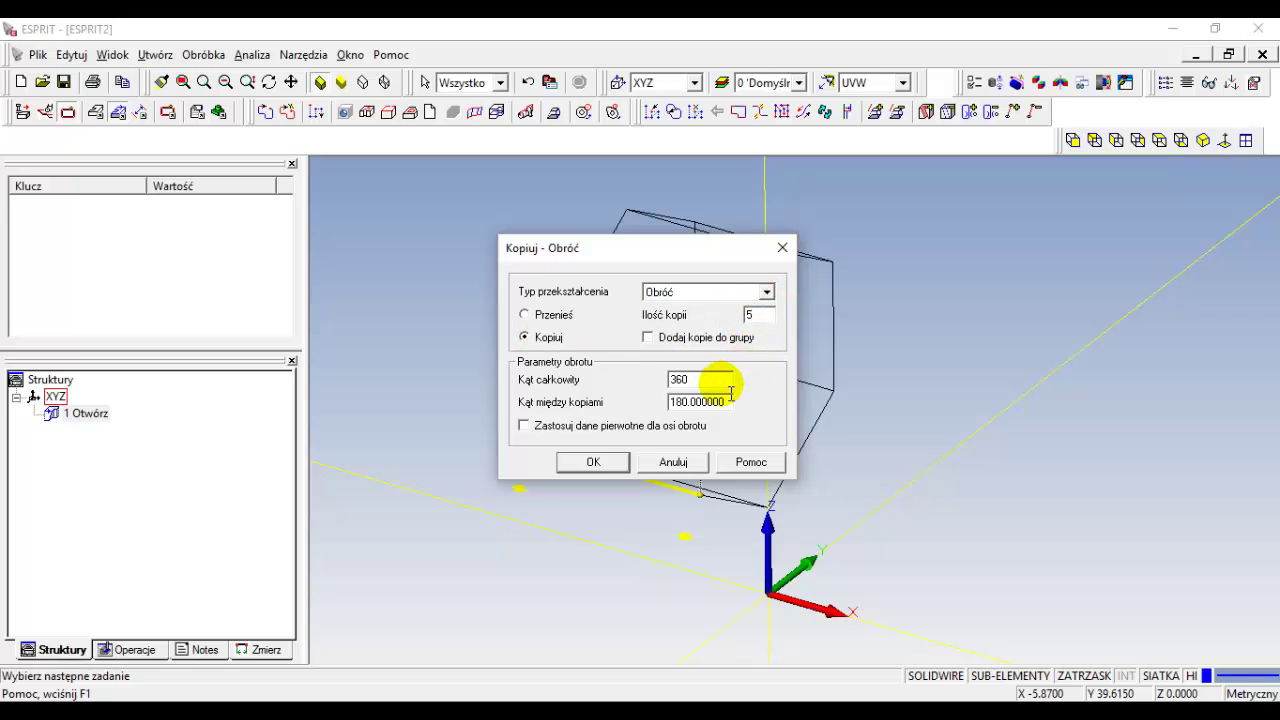
left_click(732, 405)
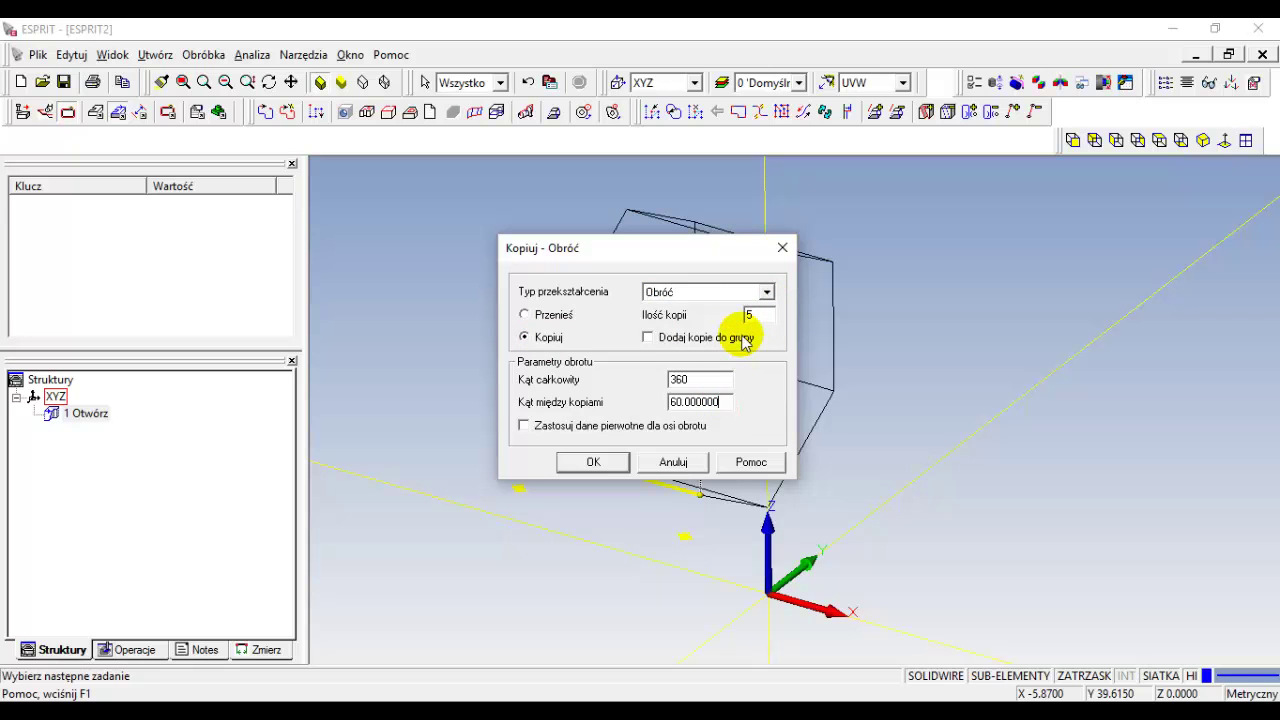
left_click(585, 466)
- Use edge S19 as the rotation axis to create 2 Otwór through 6 Otwór
left_click(740, 391)
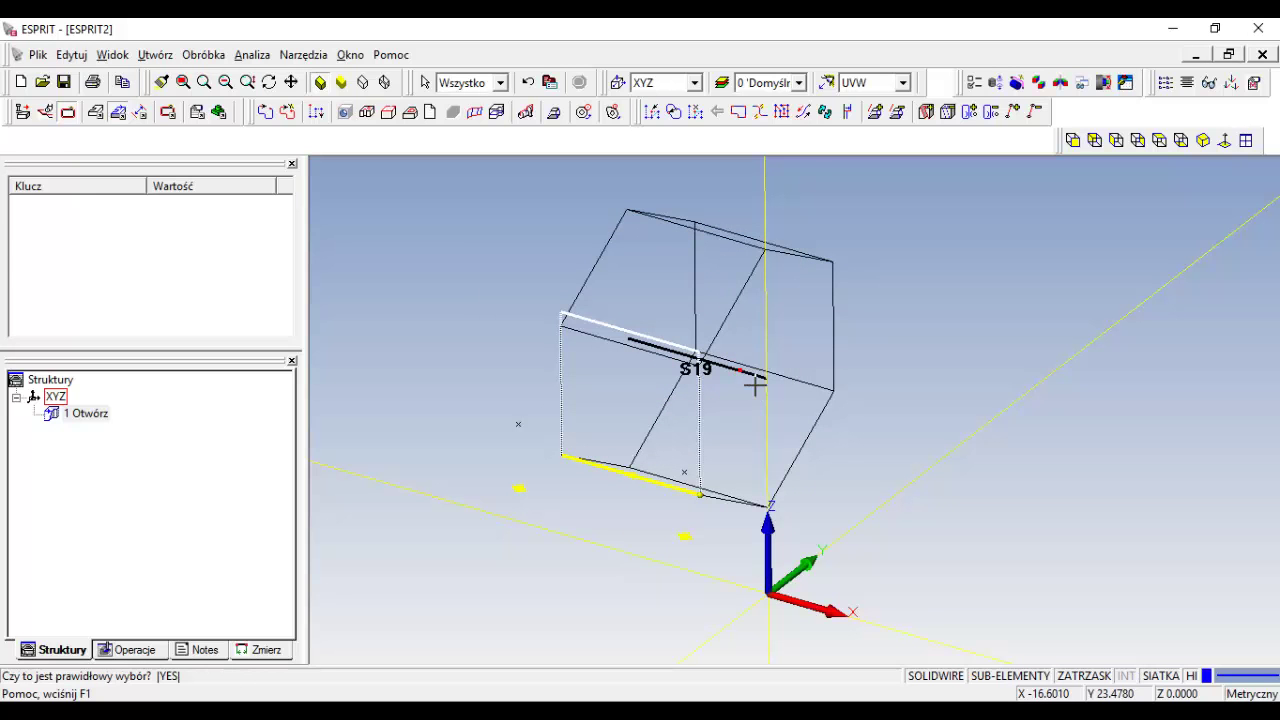
left_click(740, 371)
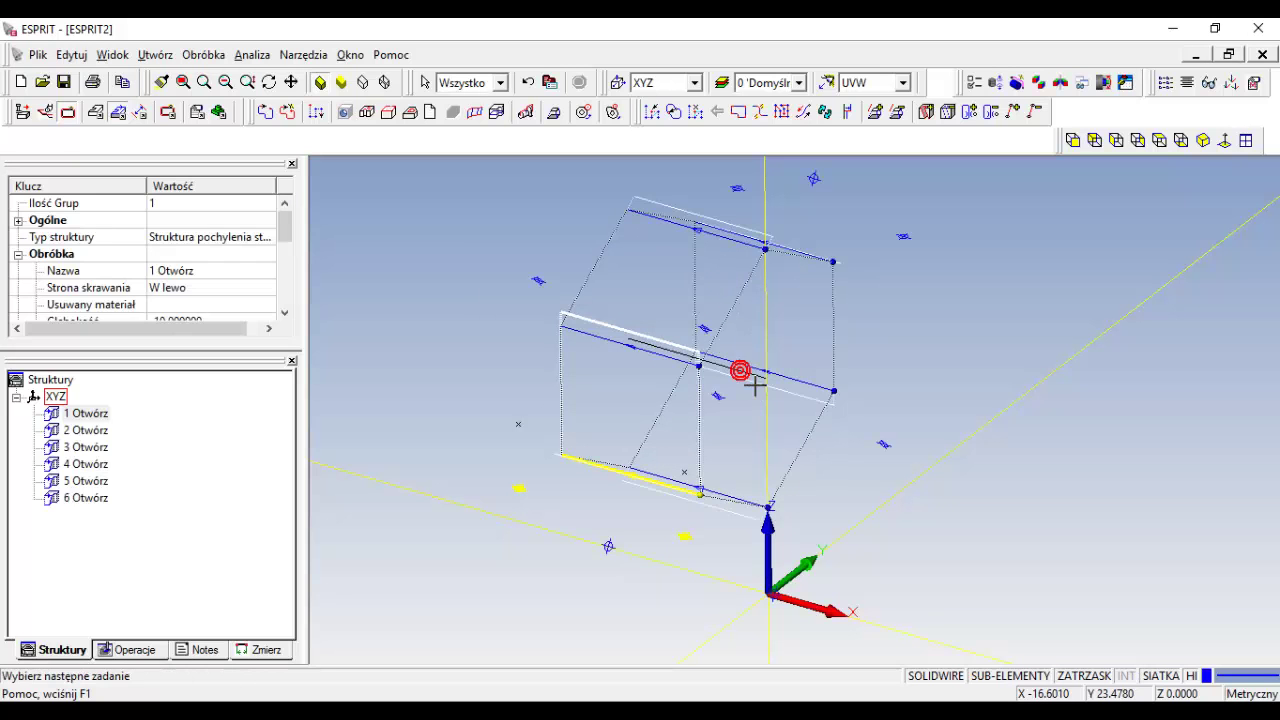
left_click(415, 265)
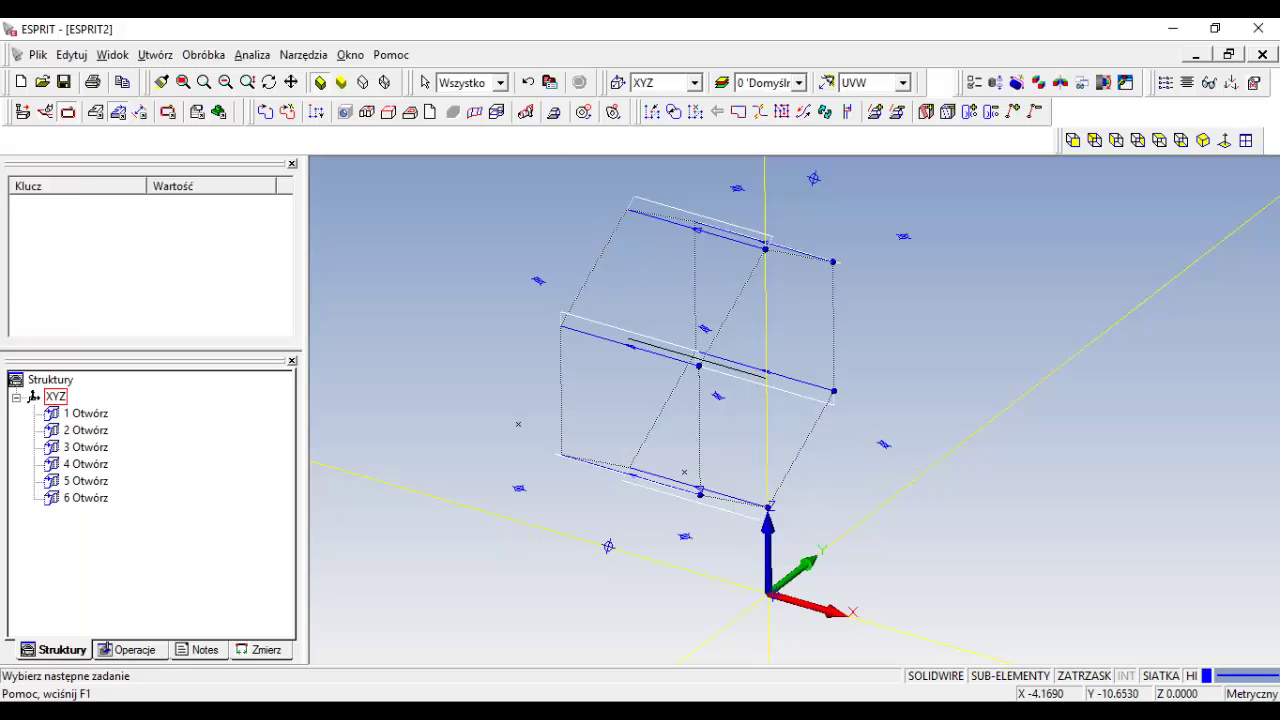
- Set the simulation's collision detection to Pełny
left_click(220, 113)
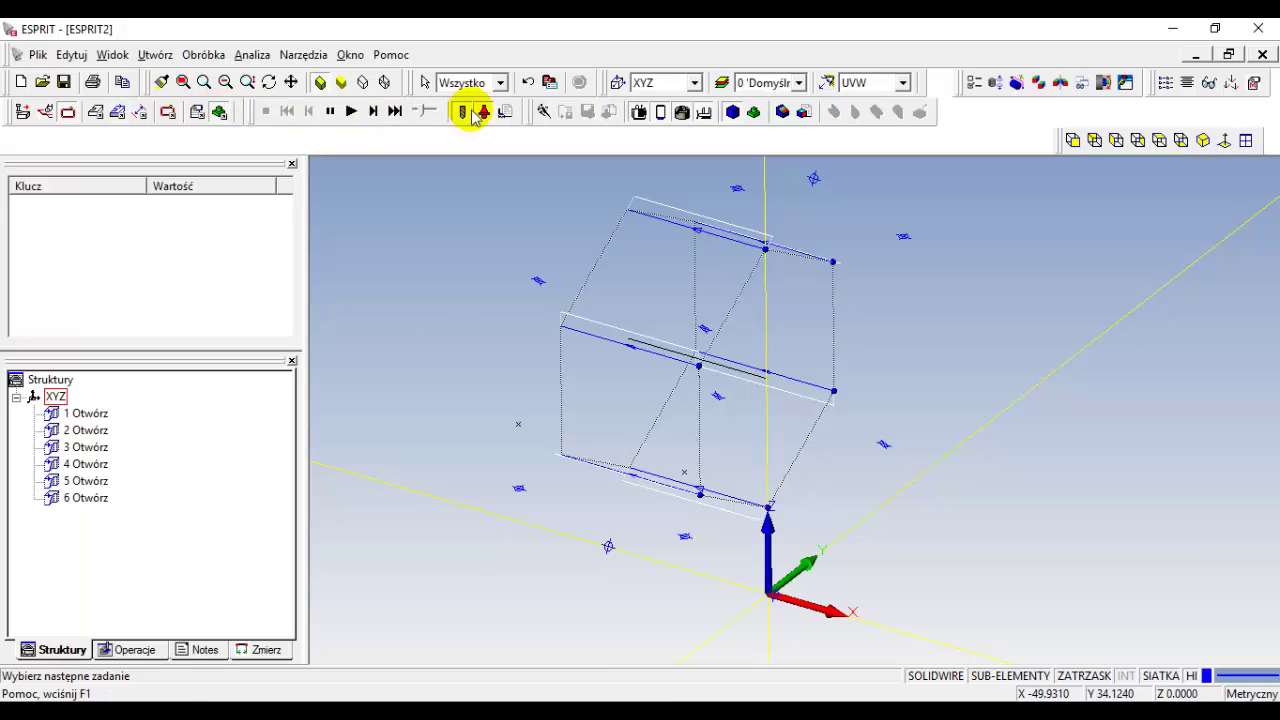
left_click(505, 112)
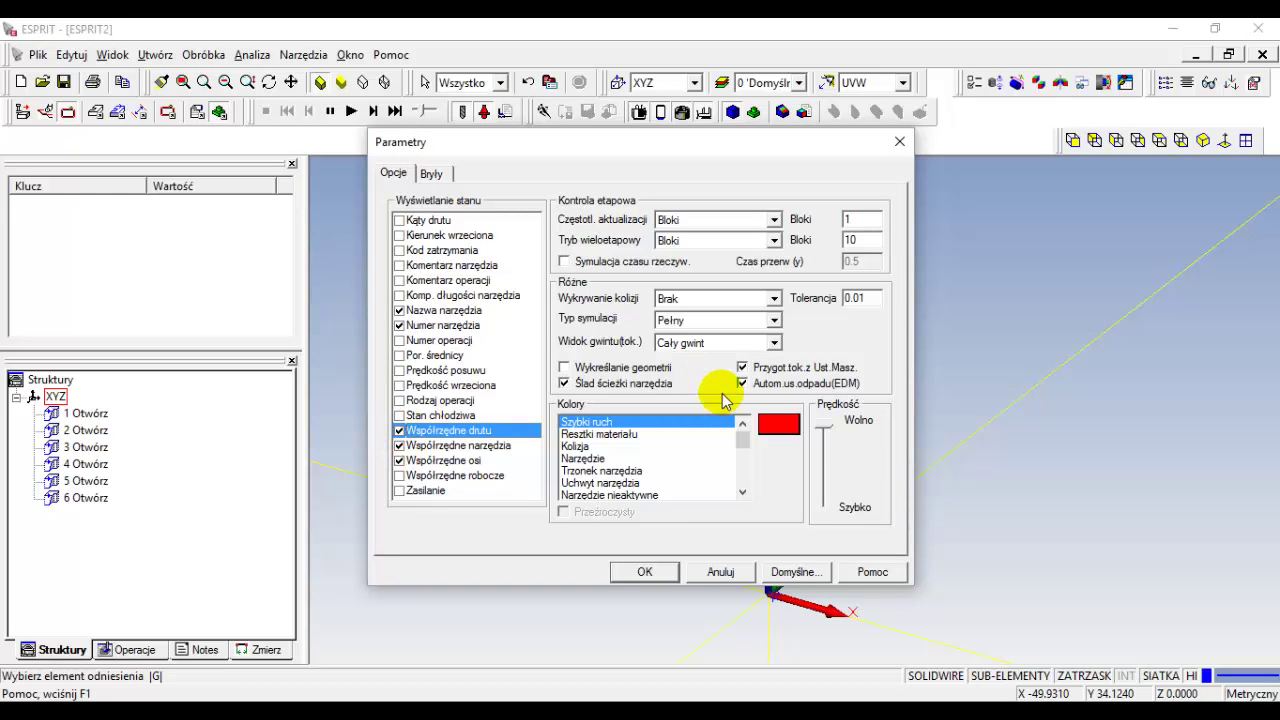
left_click(775, 299)
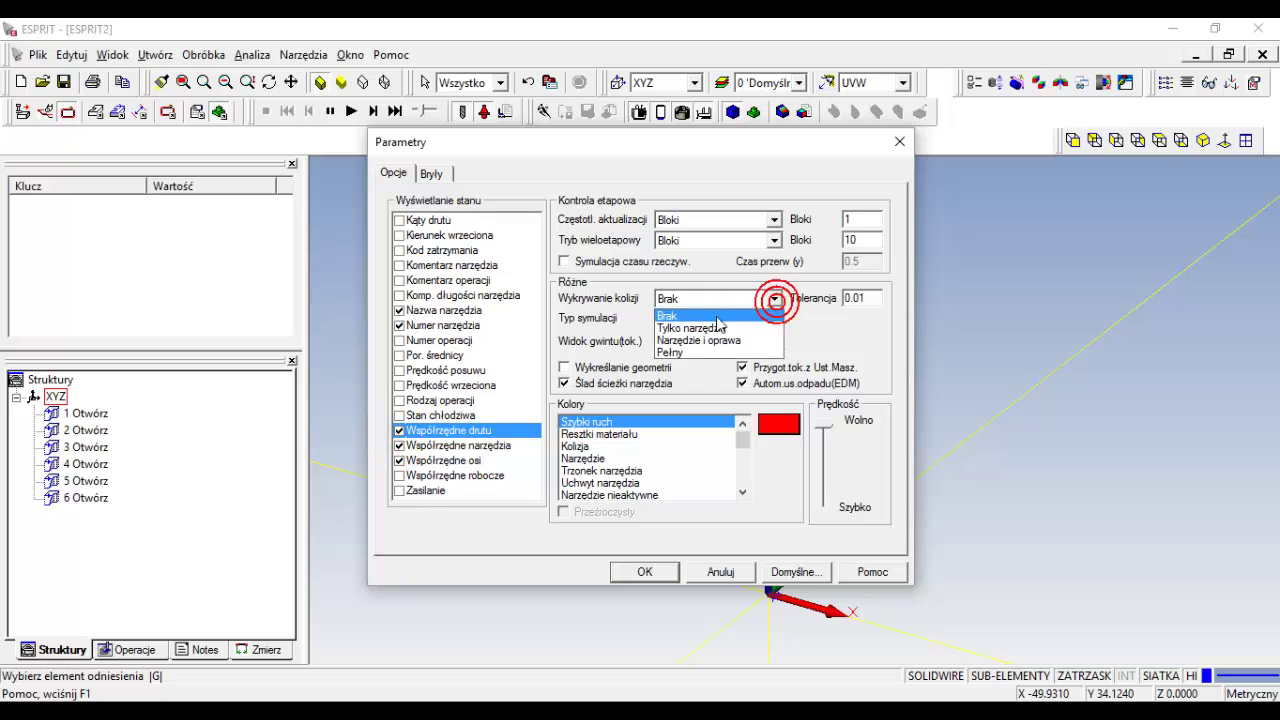
left_click(680, 352)
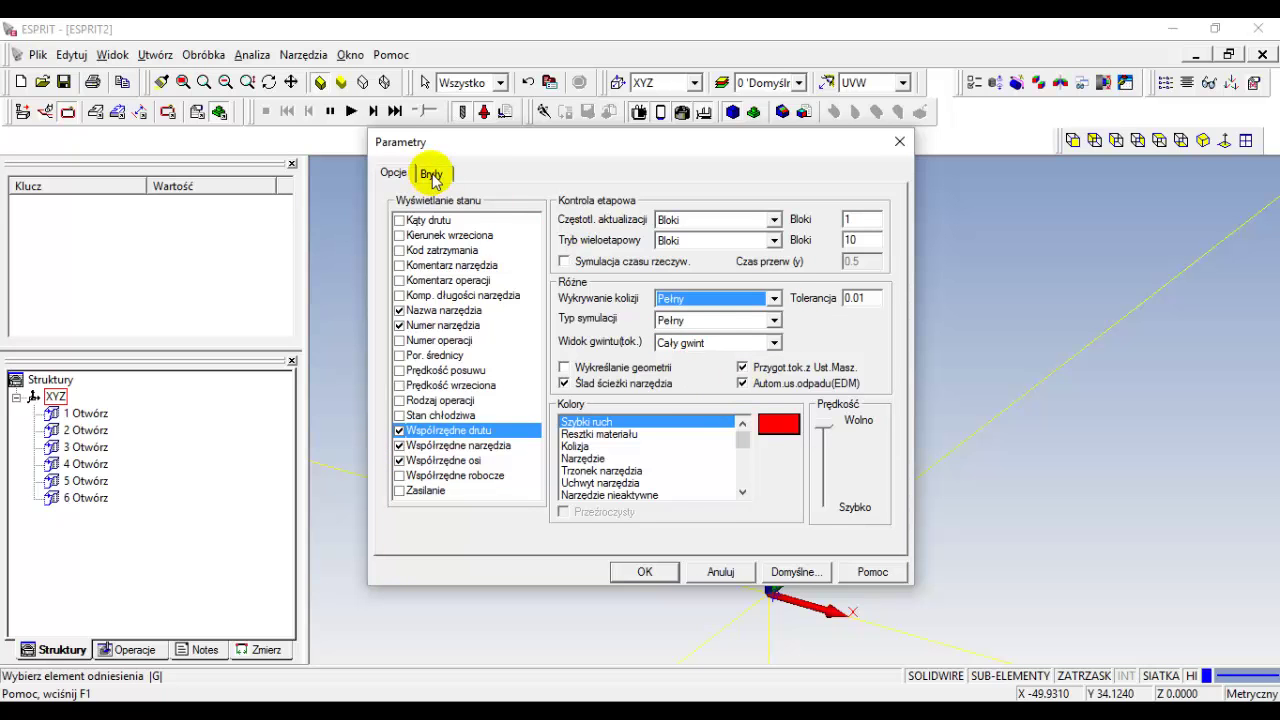
- Make the stock a Walec cylinder with radius 10 and second end X at -100
left_click(431, 173)
left_click(859, 220)
left_click(795, 300)
double_click(632, 265)
type("10")
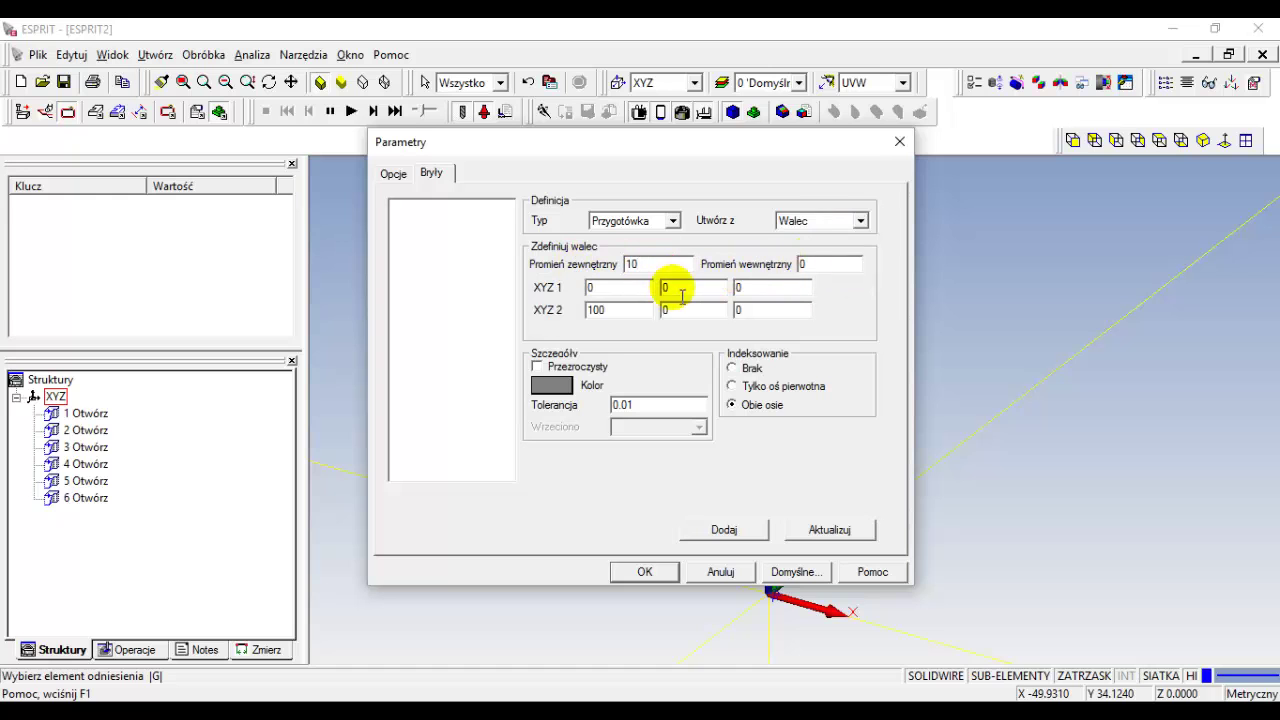
left_click_drag(620, 308, 589, 314)
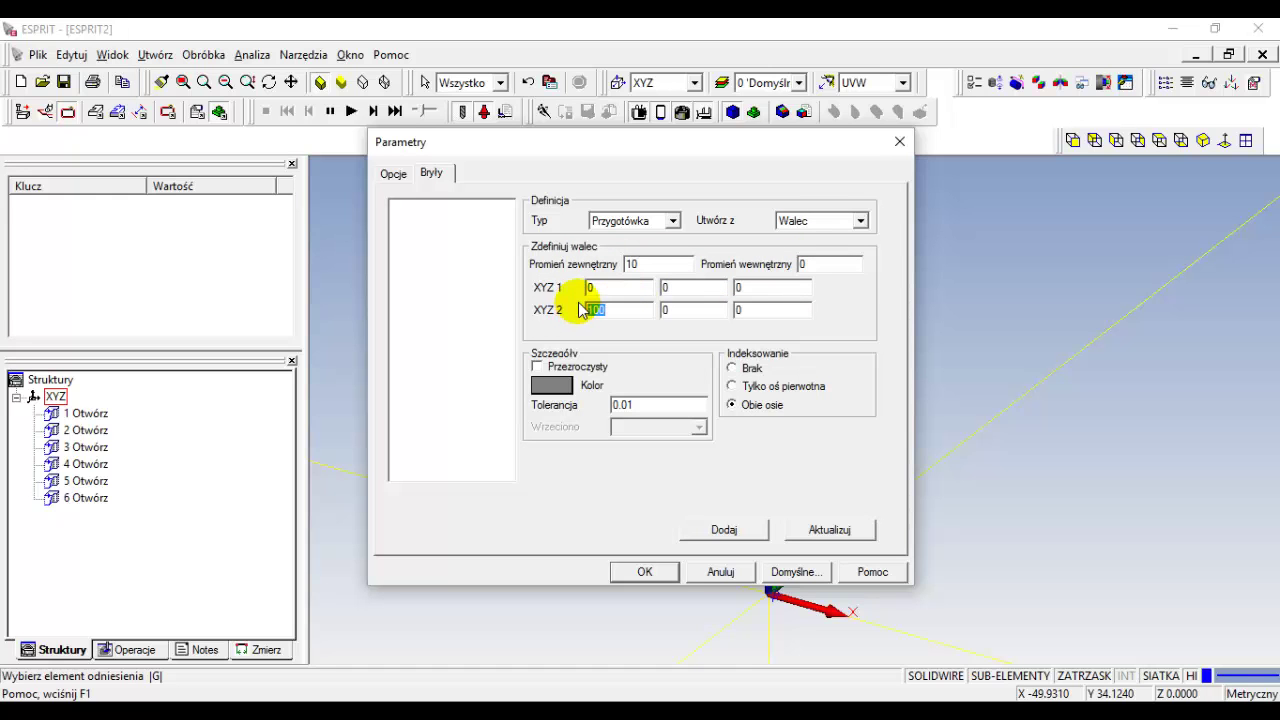
type("-")
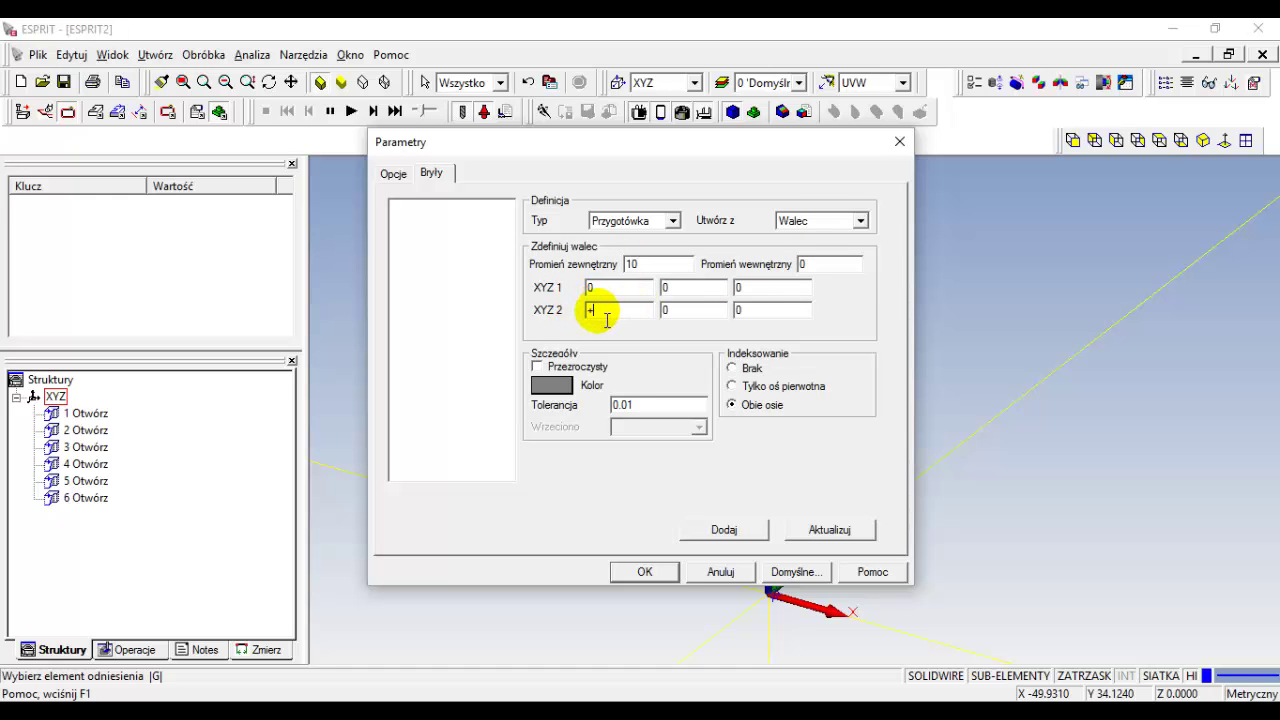
left_click(581, 302)
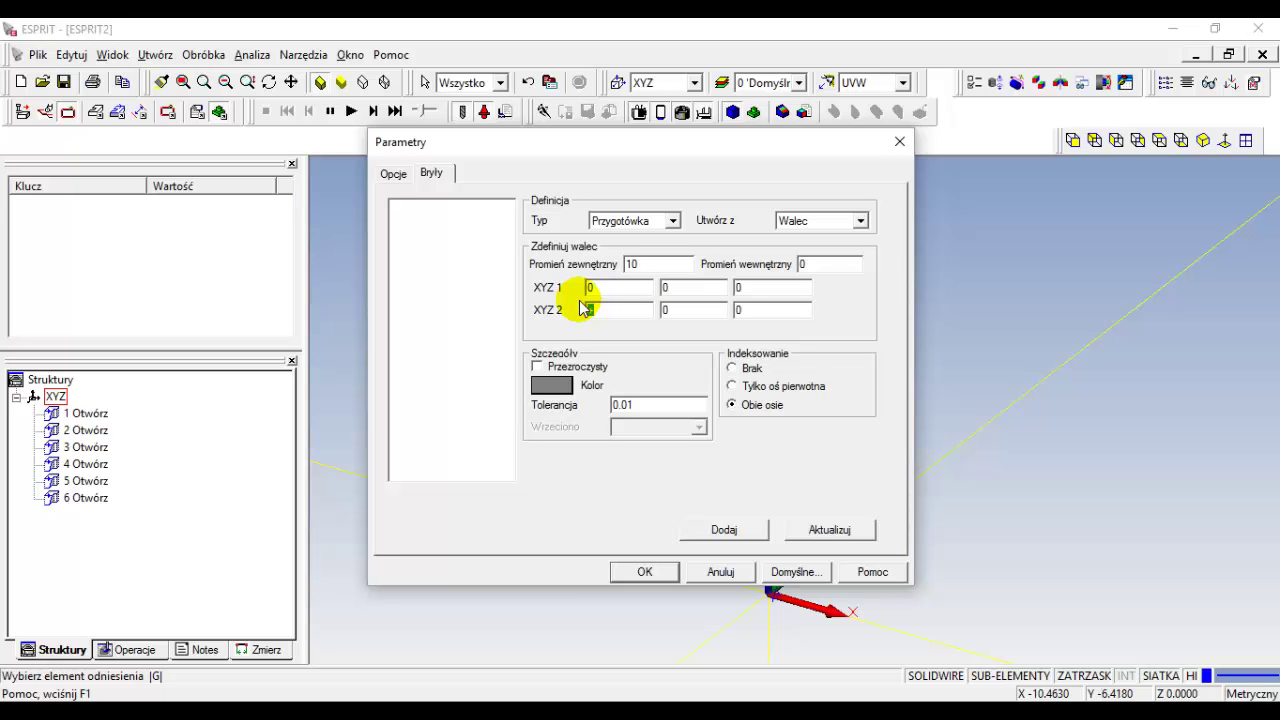
left_click_drag(581, 307, 619, 313)
type("-")
left_click(572, 315)
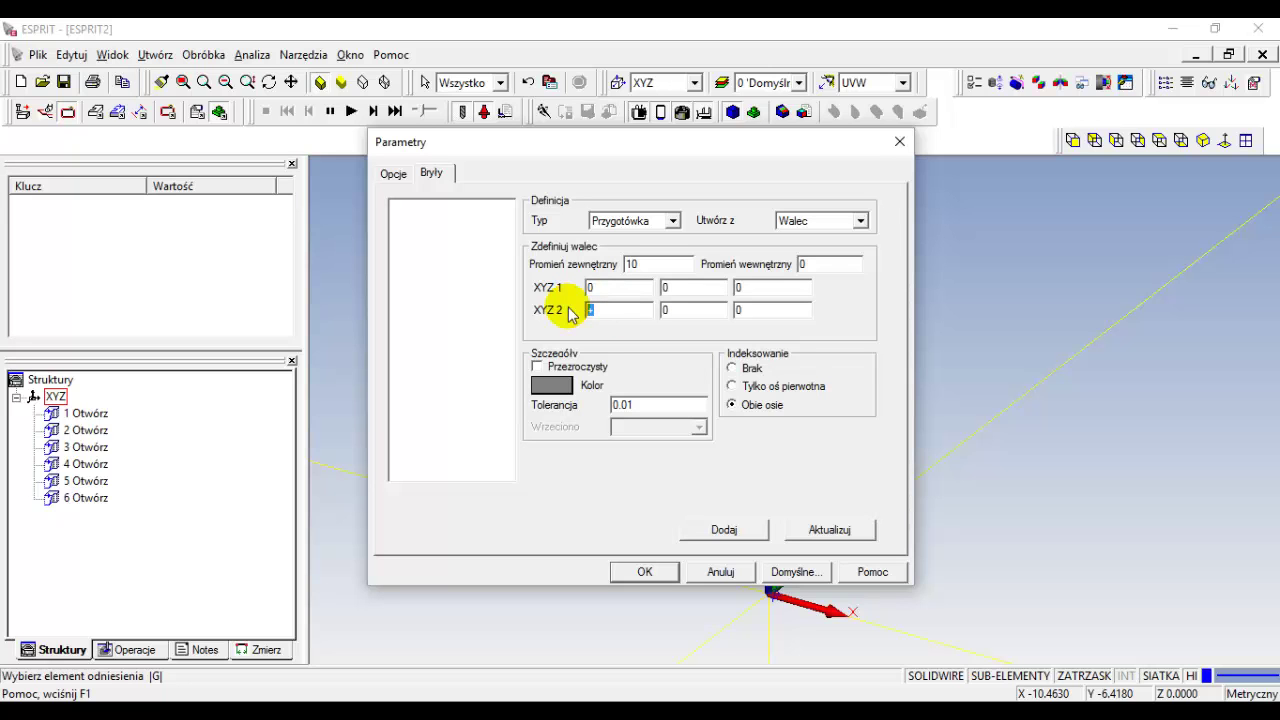
type("1")
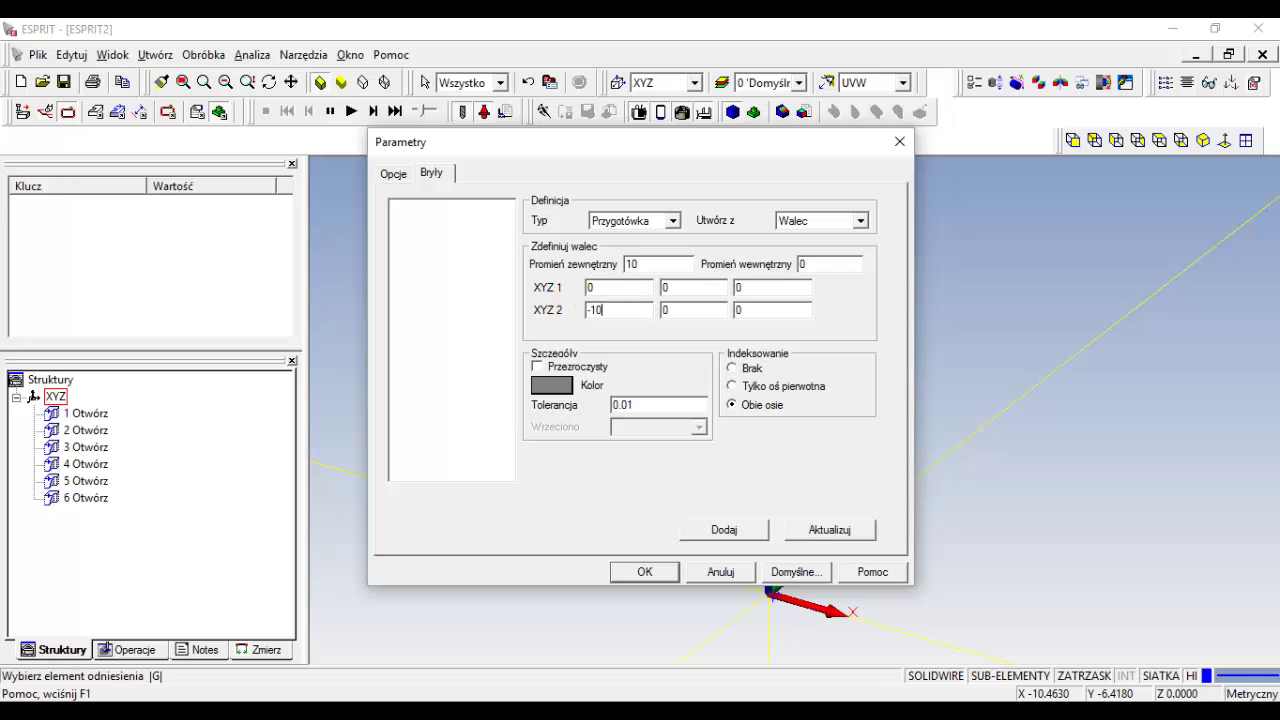
type("0")
left_click(613, 316)
- Set the Z value of both cylinder end points to 15
left_click(697, 317)
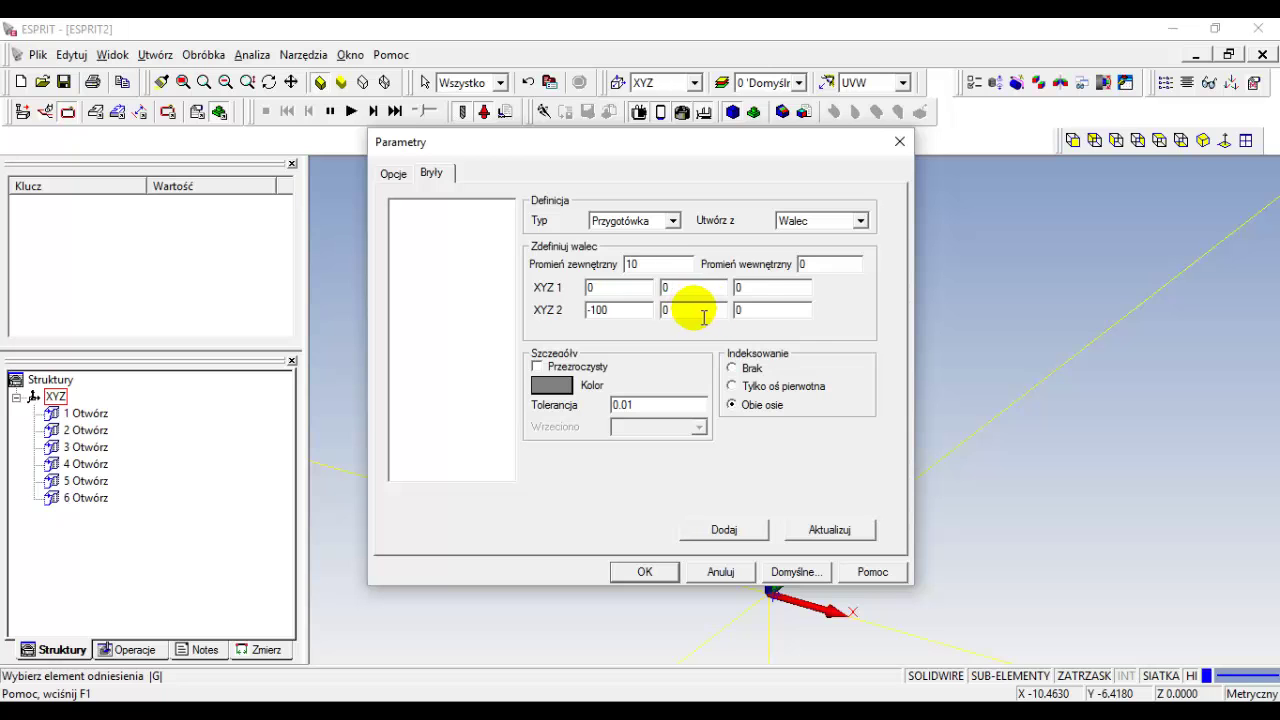
left_click(753, 291)
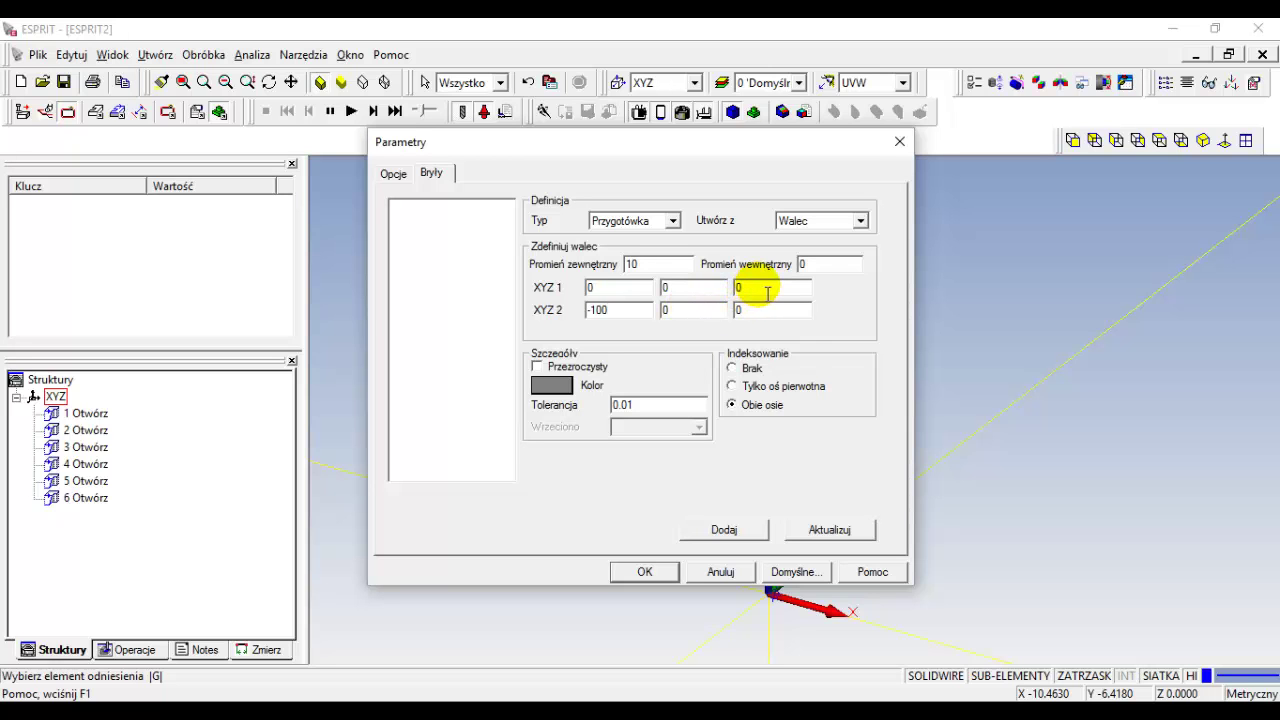
double_click(740, 290)
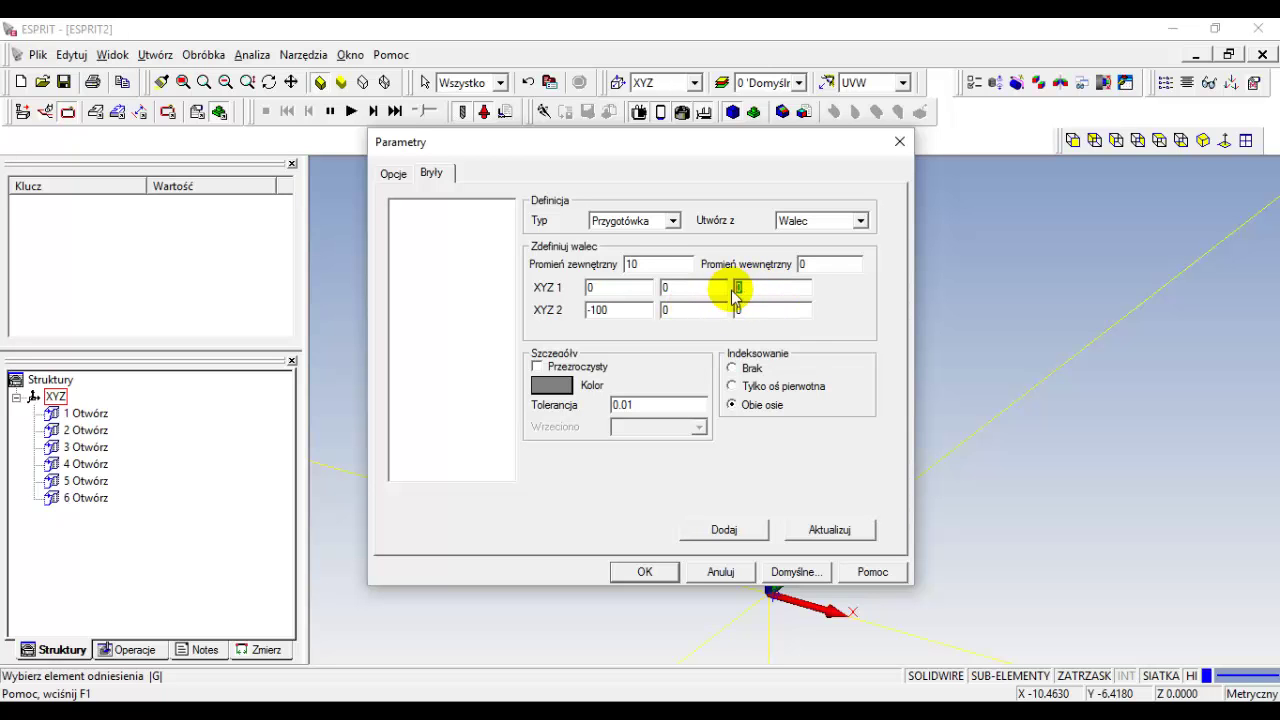
type("15")
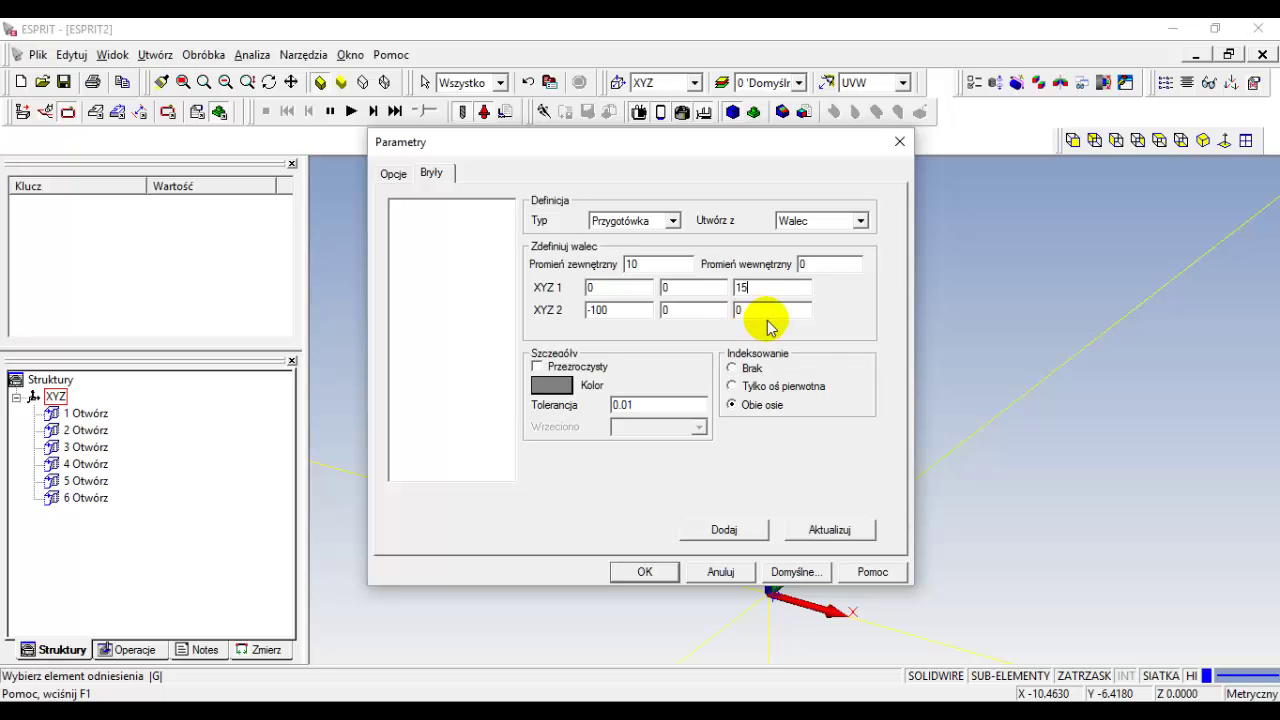
left_click(772, 320)
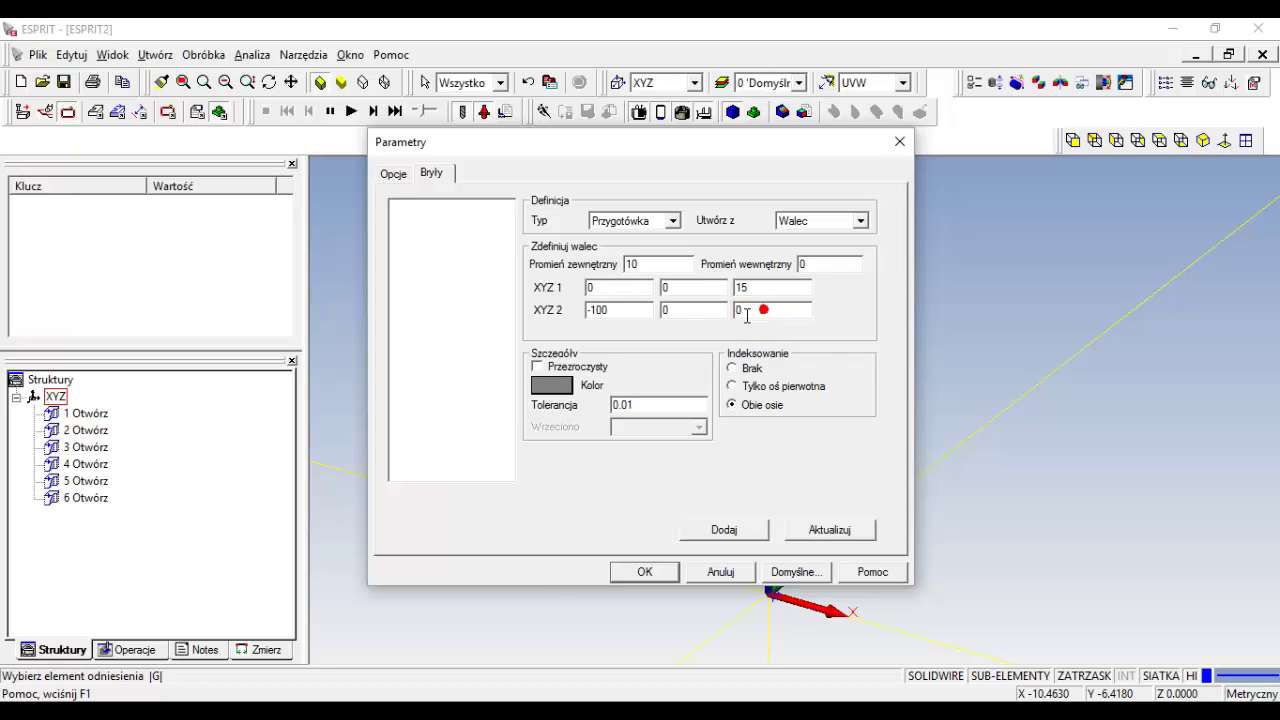
double_click(745, 313)
type("15")
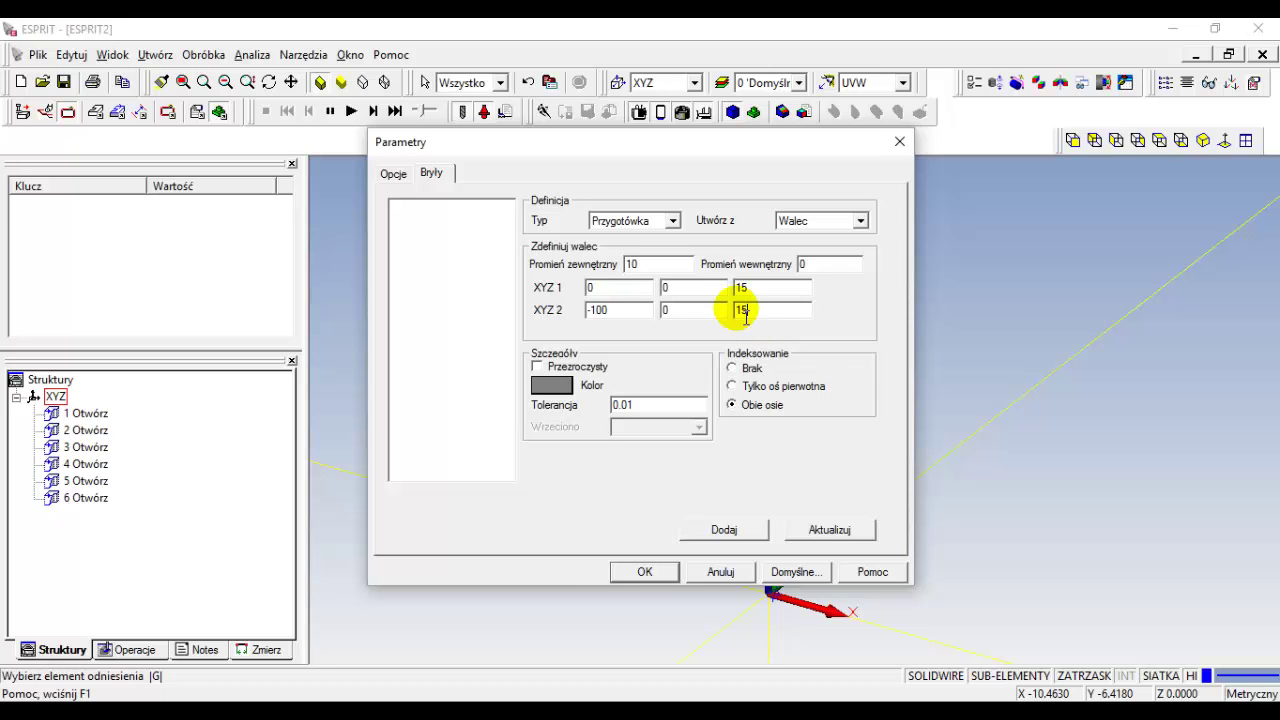
- Colour the stock dark blue and add the cylinder as a new stock solid
left_click(563, 387)
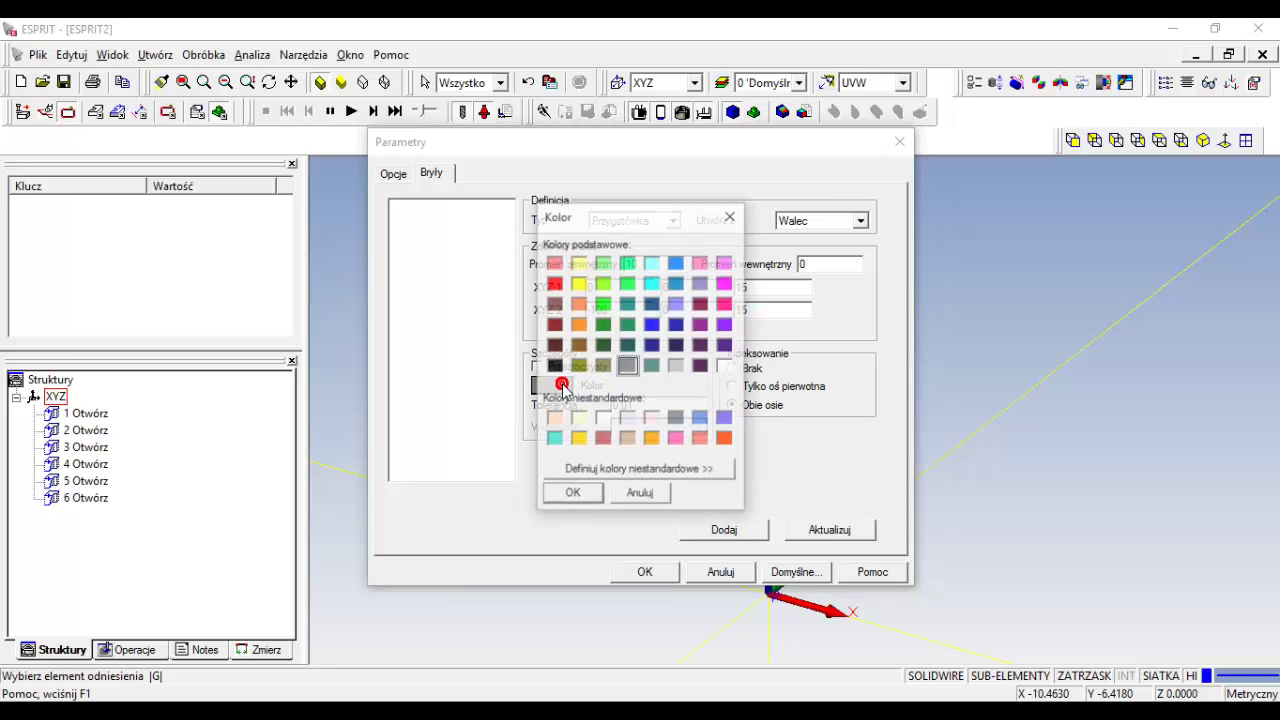
left_click(651, 326)
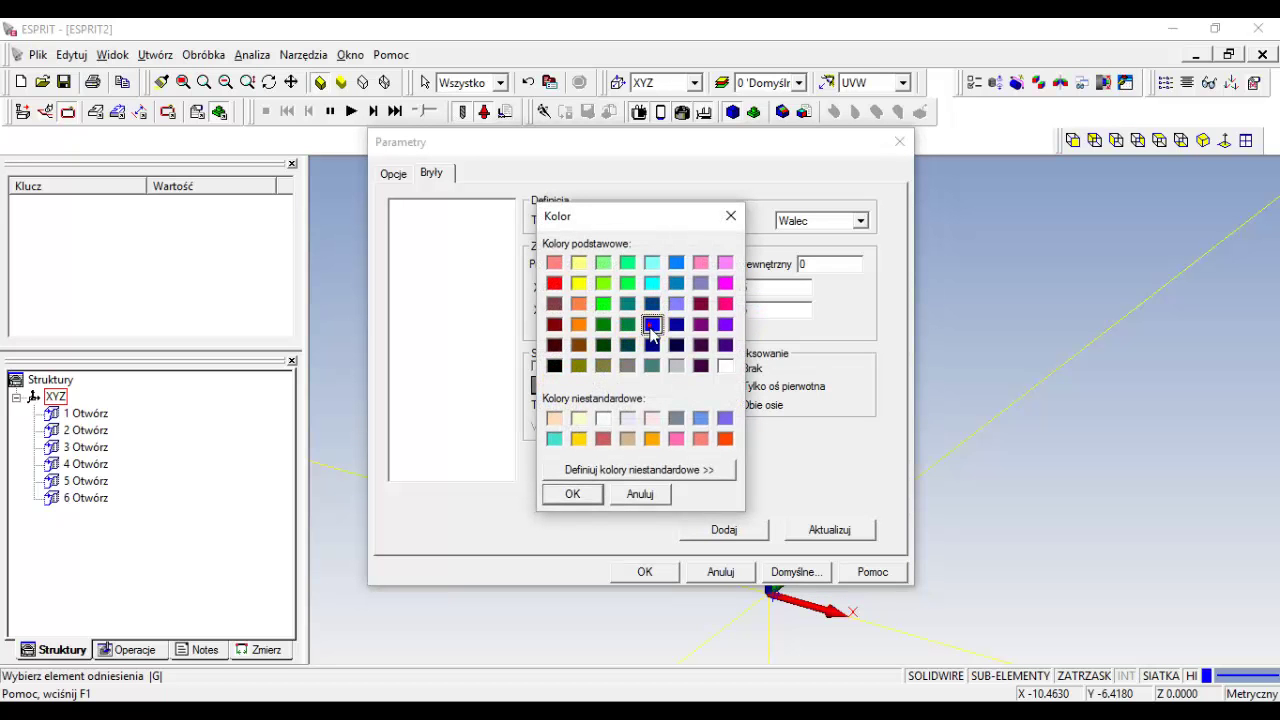
left_click(572, 493)
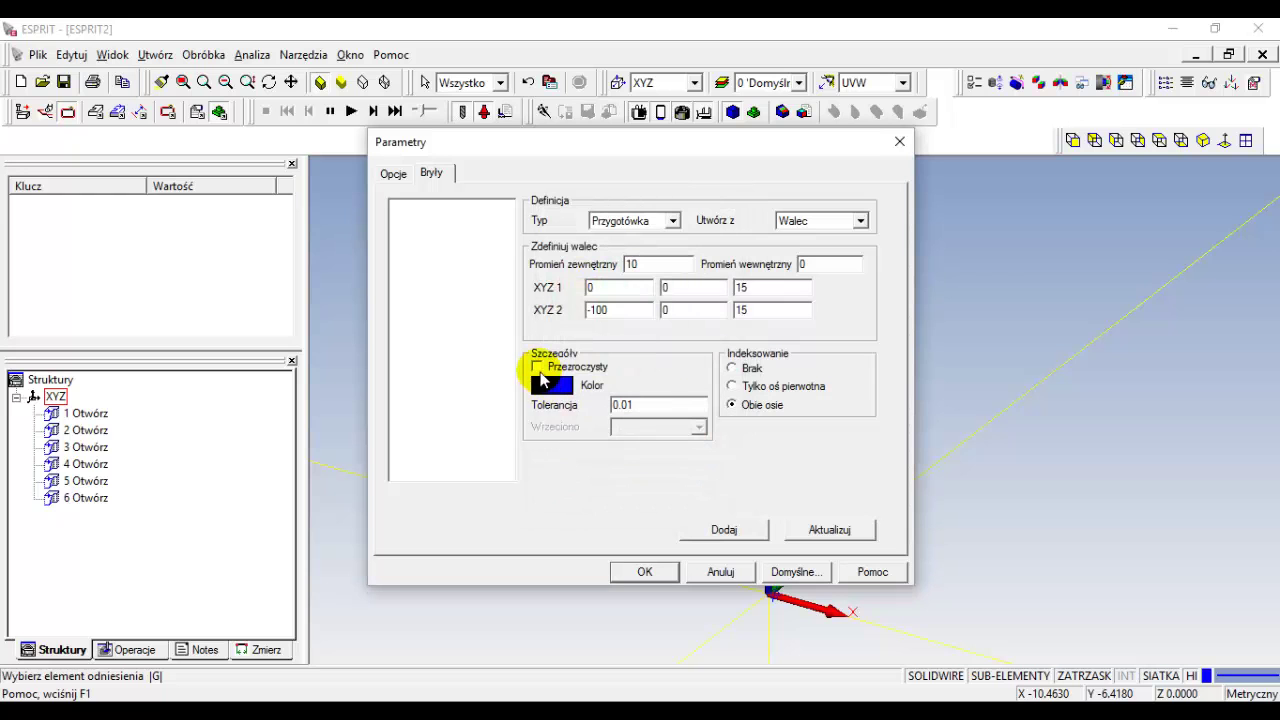
left_click(715, 535)
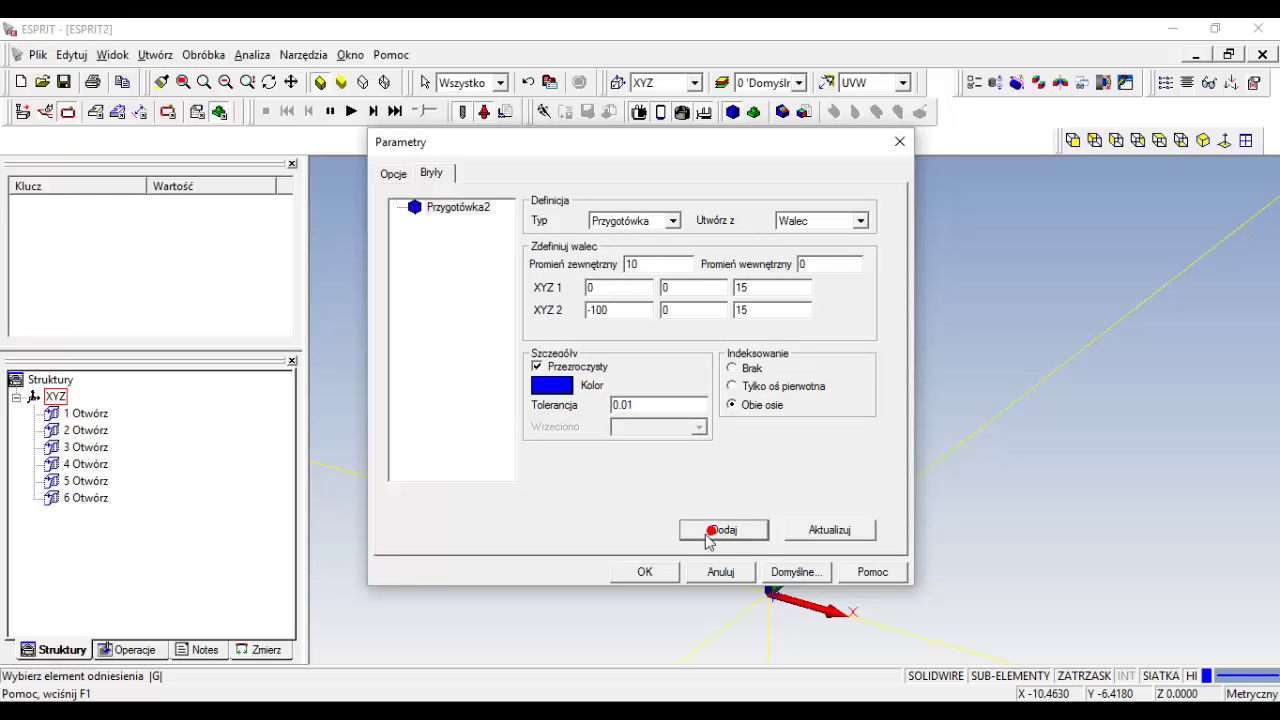
- Accept the stock settings, then briefly run and stop the cylinder-stock simulation
left_click(655, 578)
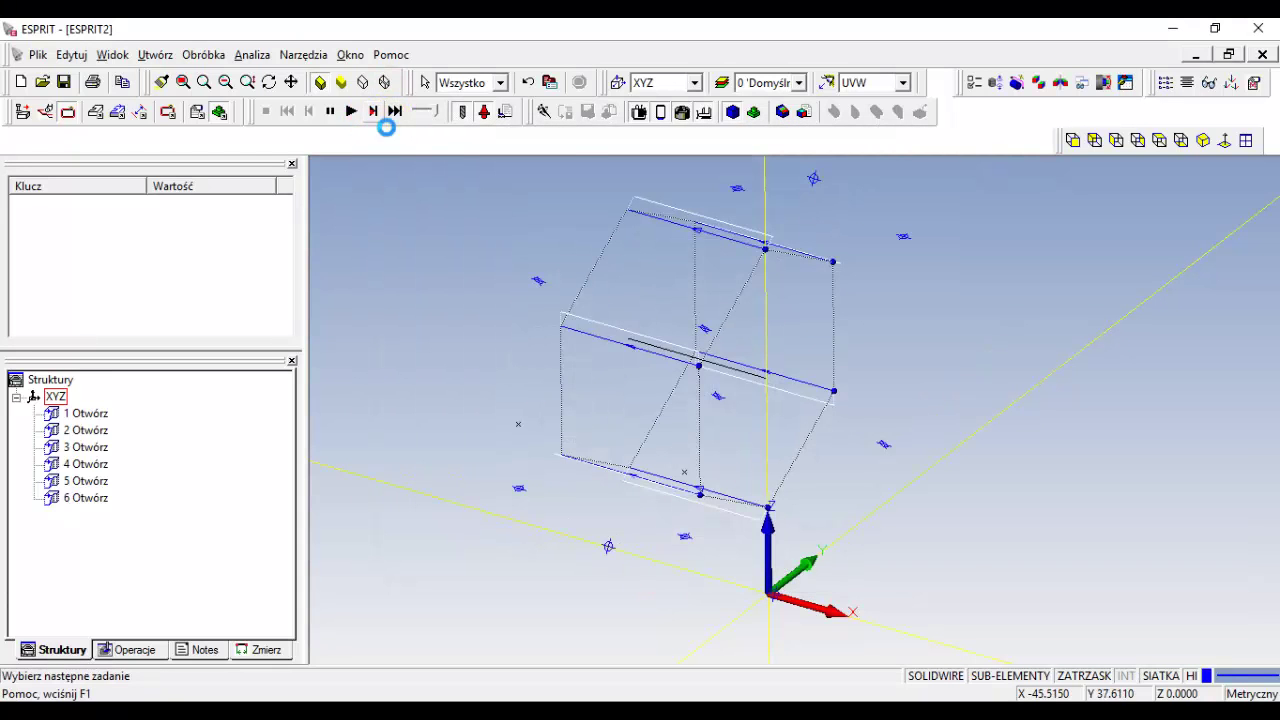
left_click(373, 111)
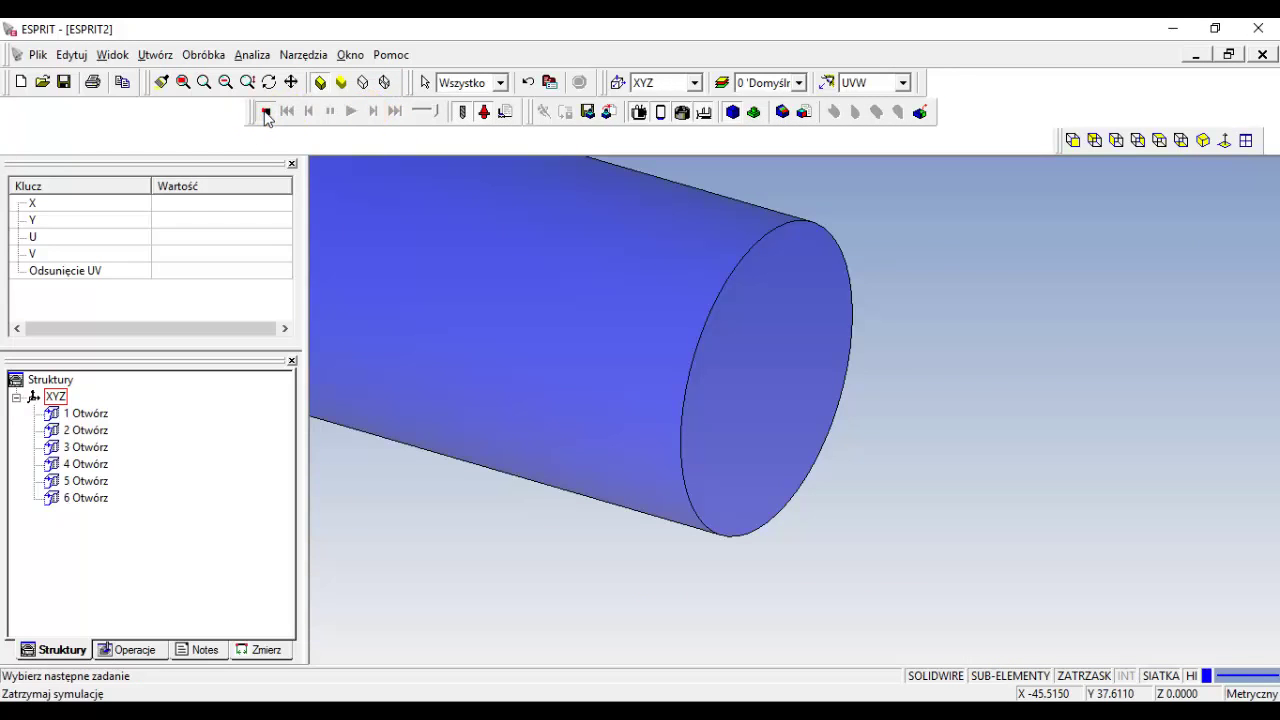
left_click(265, 112)
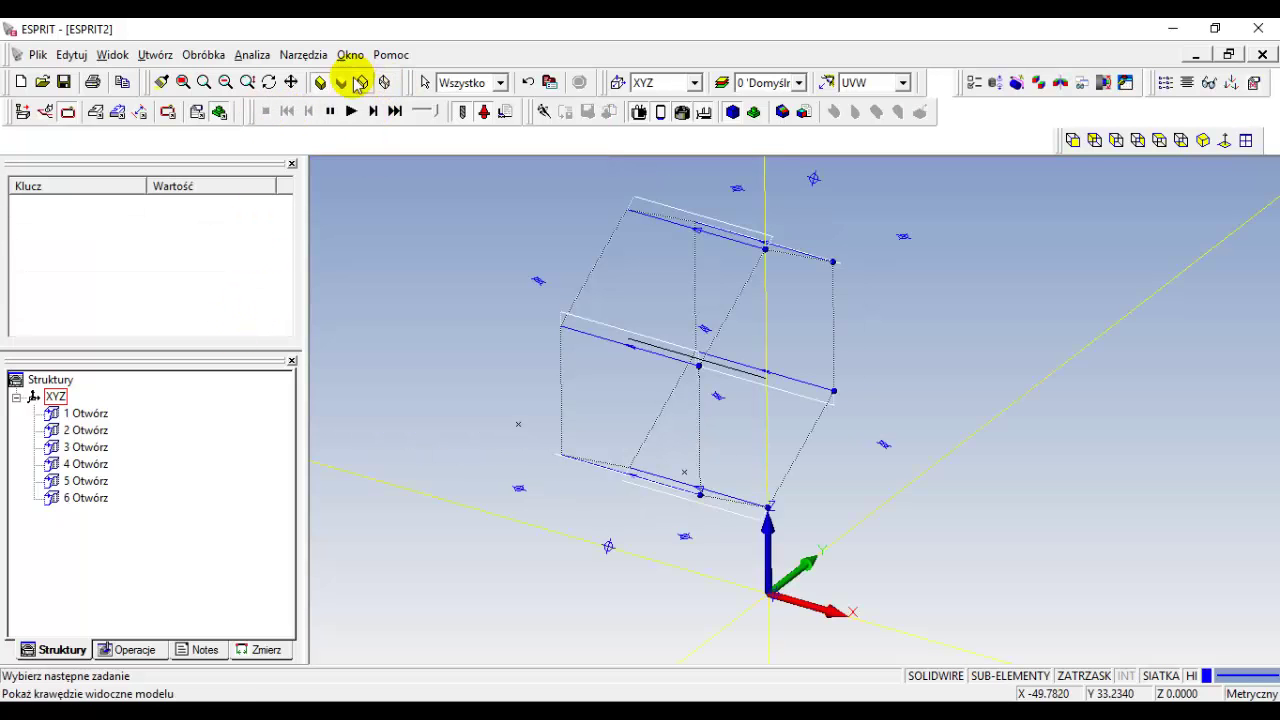
left_click(199, 112)
- Add rotary axis A under Stół > Osie with third minimum position 15
left_click(265, 112)
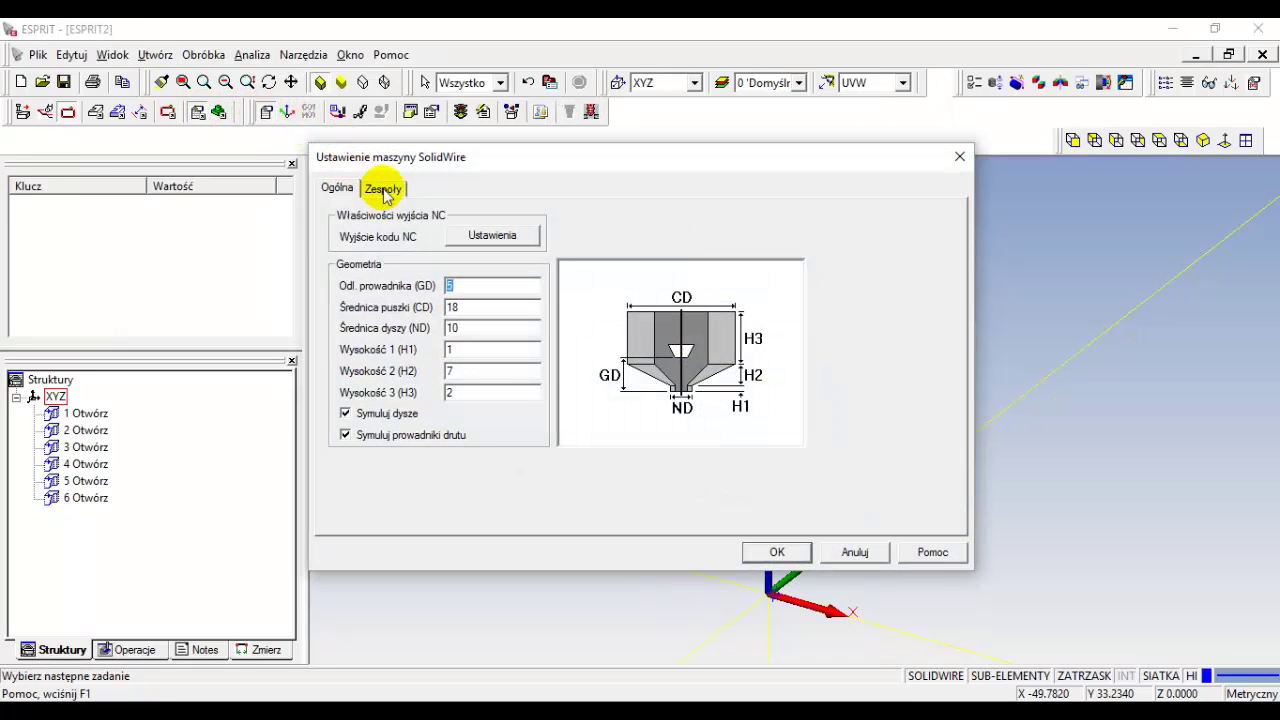
left_click(386, 189)
left_click(339, 263)
left_click(376, 280)
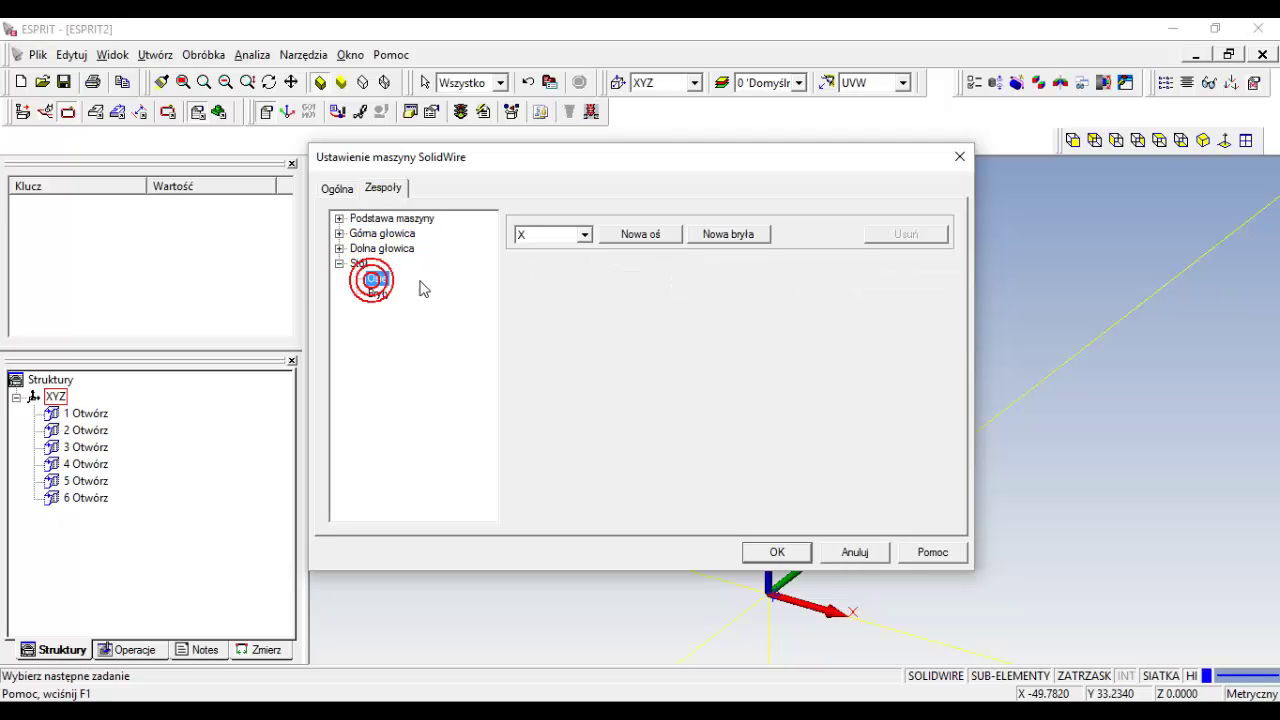
left_click(586, 235)
left_click(535, 325)
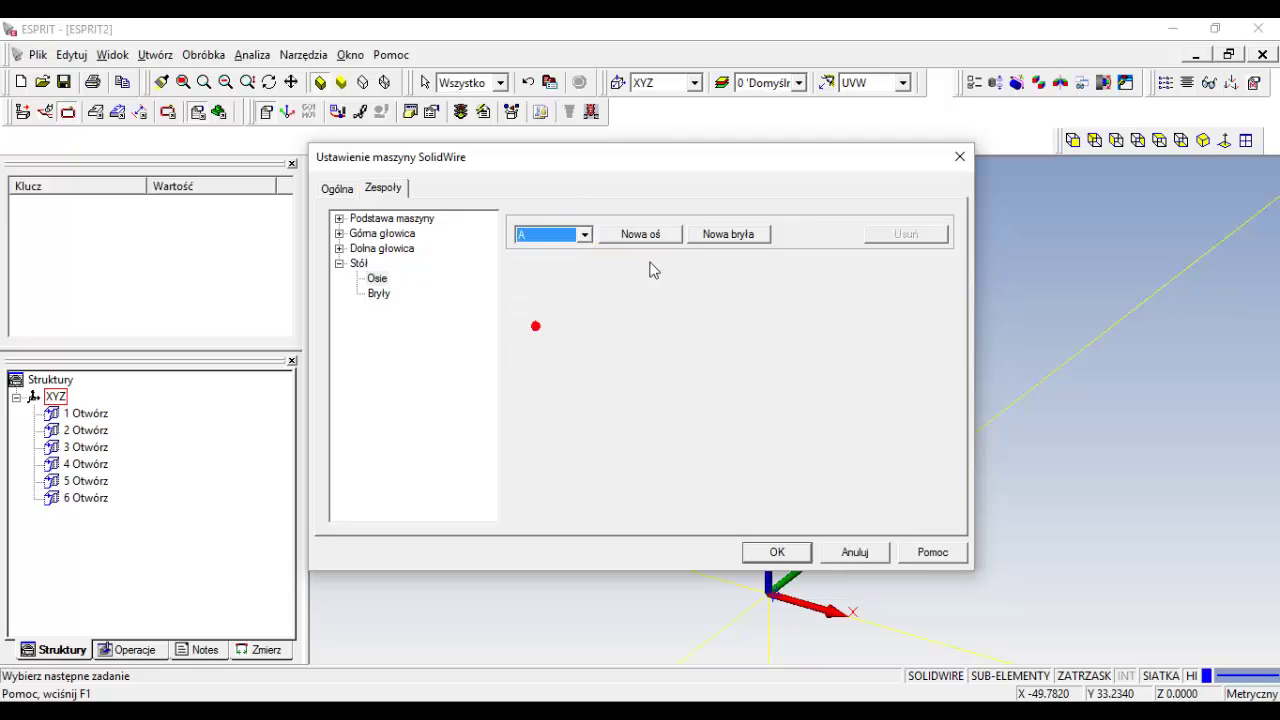
left_click(642, 234)
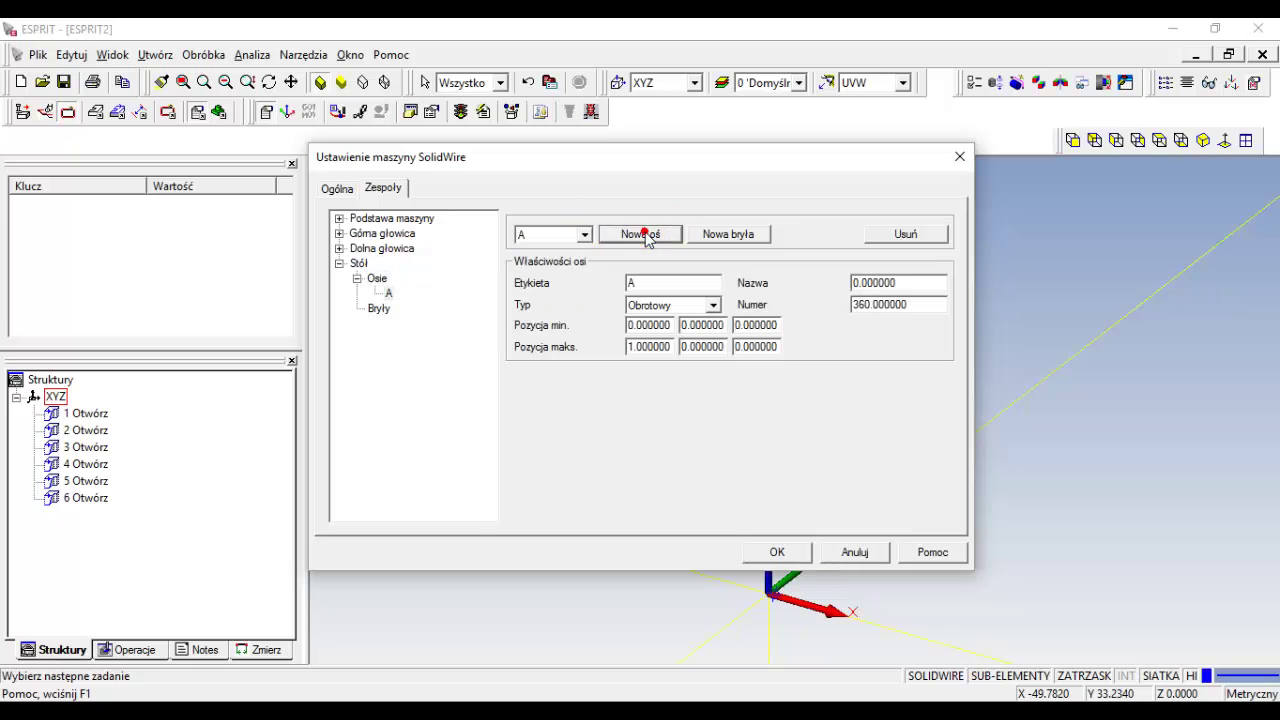
double_click(771, 322)
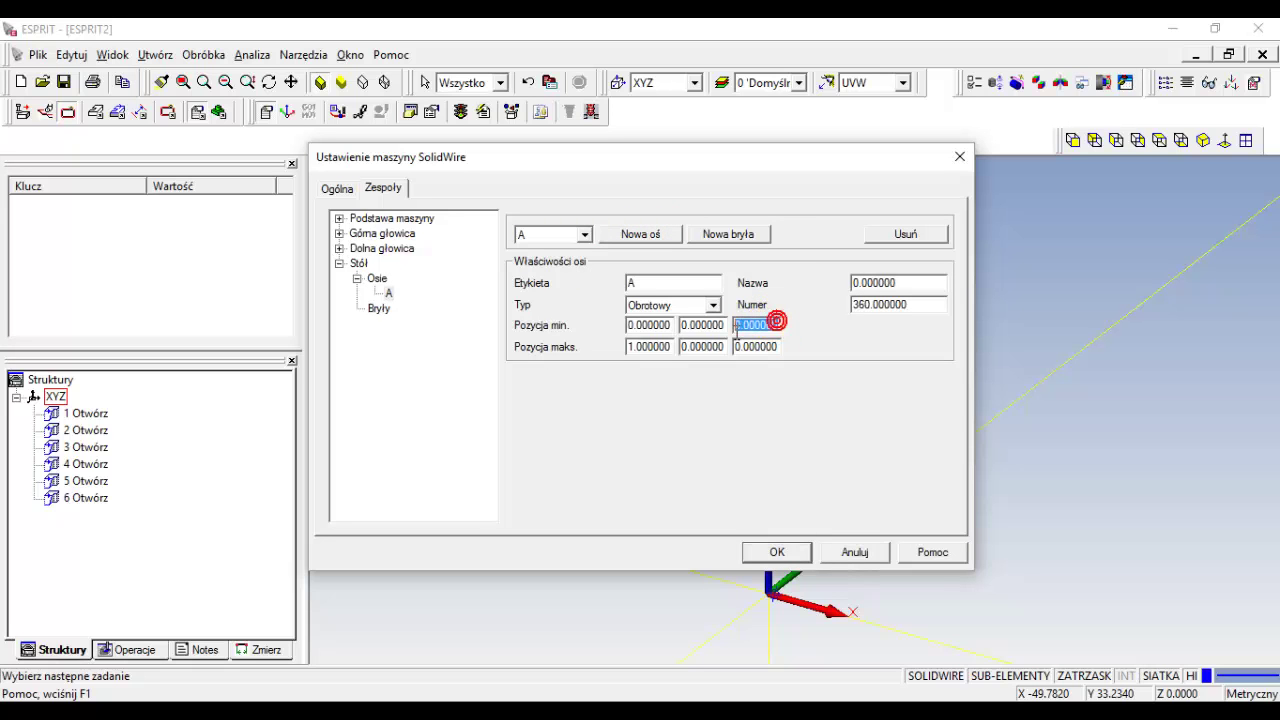
type("15")
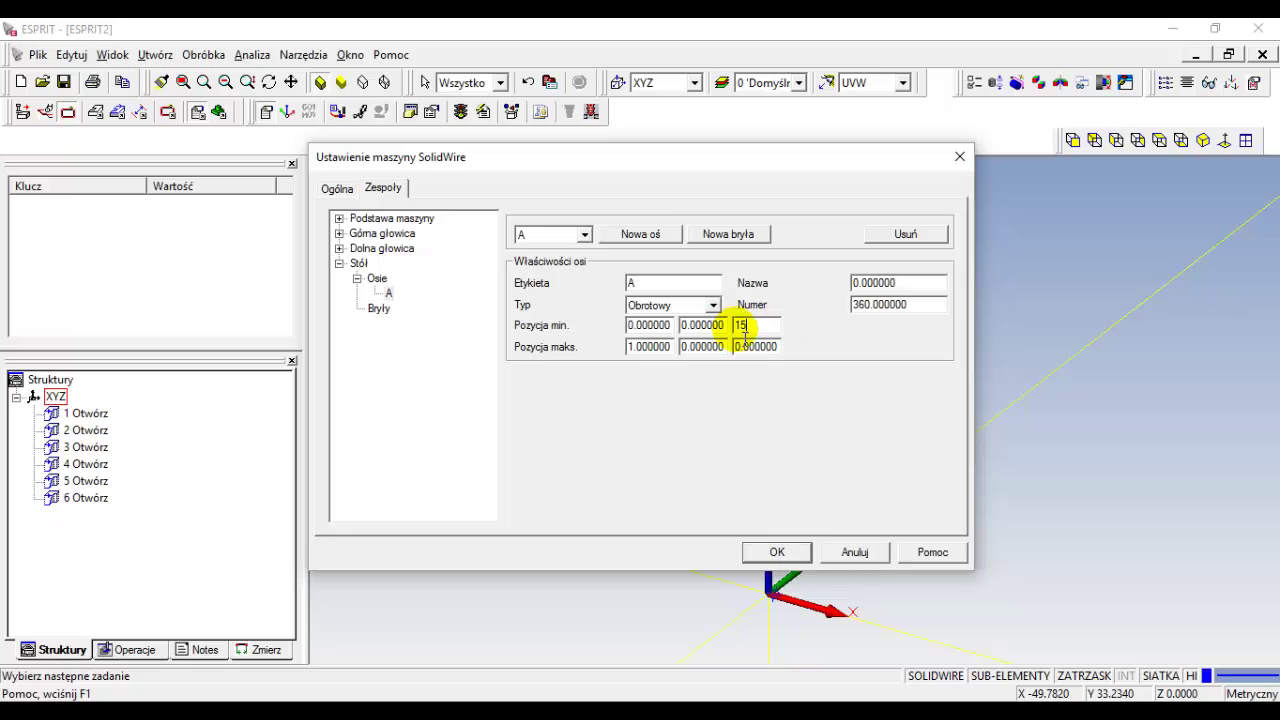
left_click(781, 553)
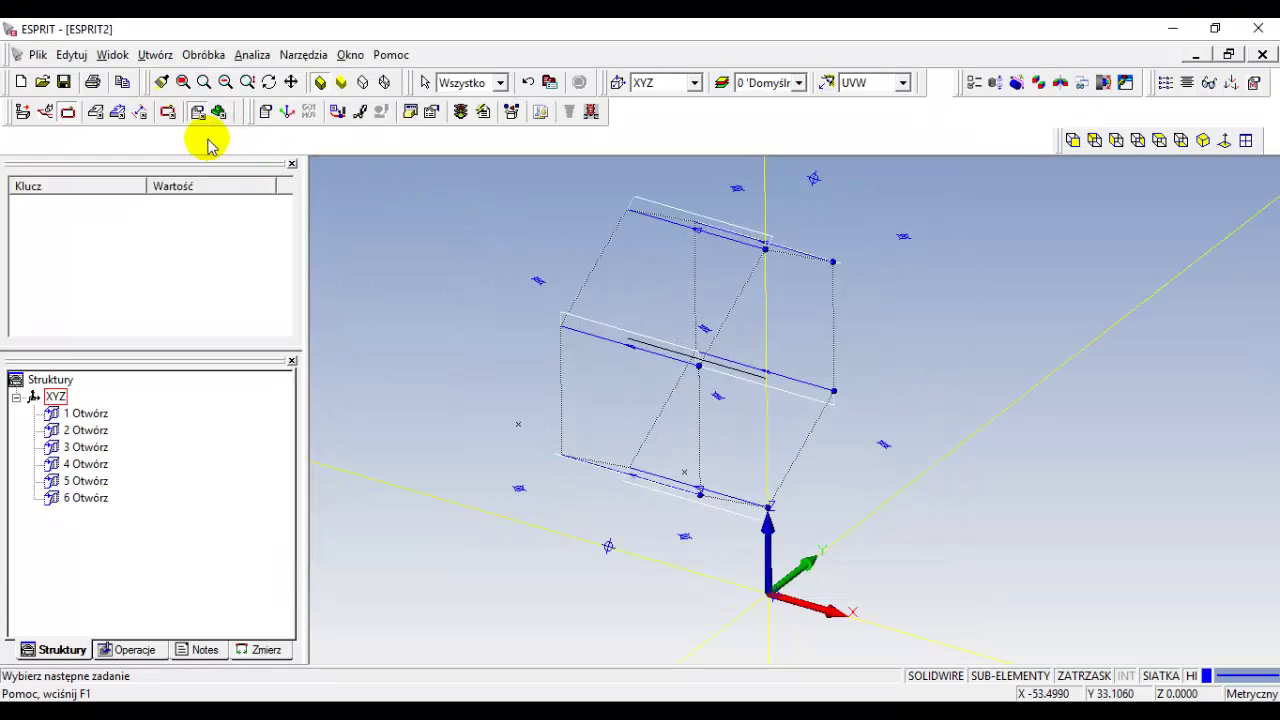
- Change the EDM machine type from Ogólny to Makino in Typy maszyn EDM
left_click(306, 55)
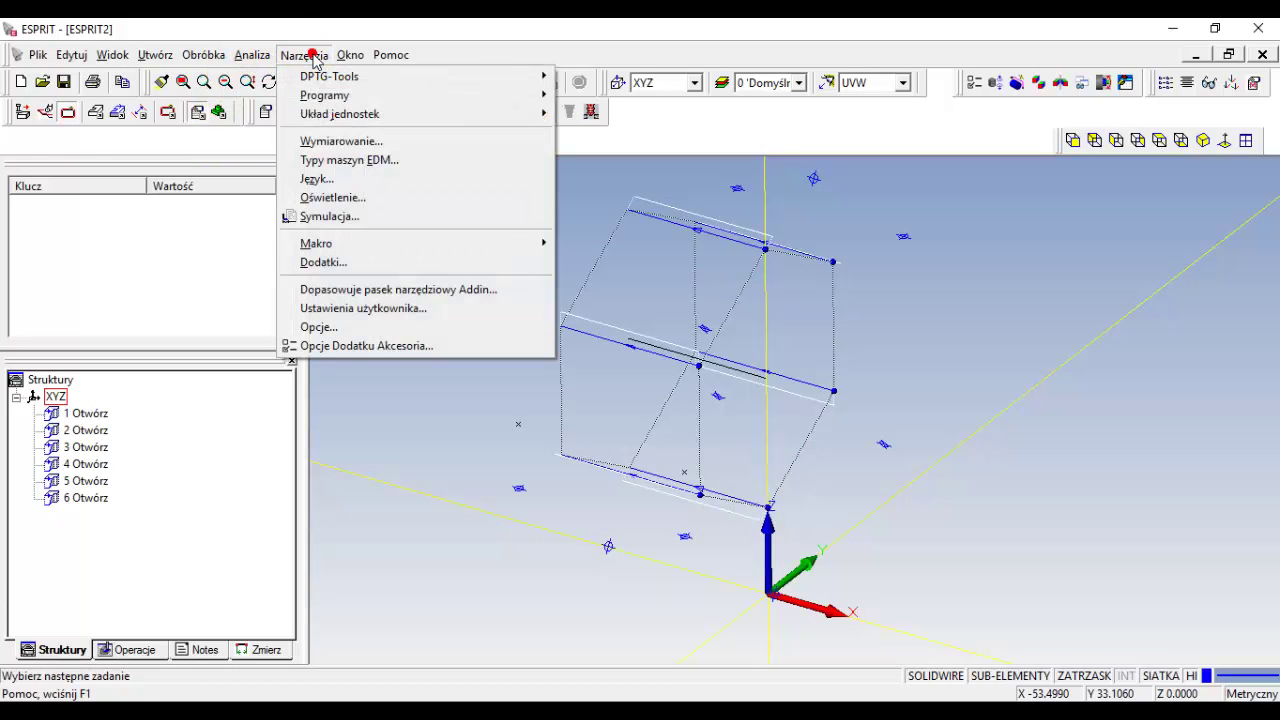
left_click(310, 160)
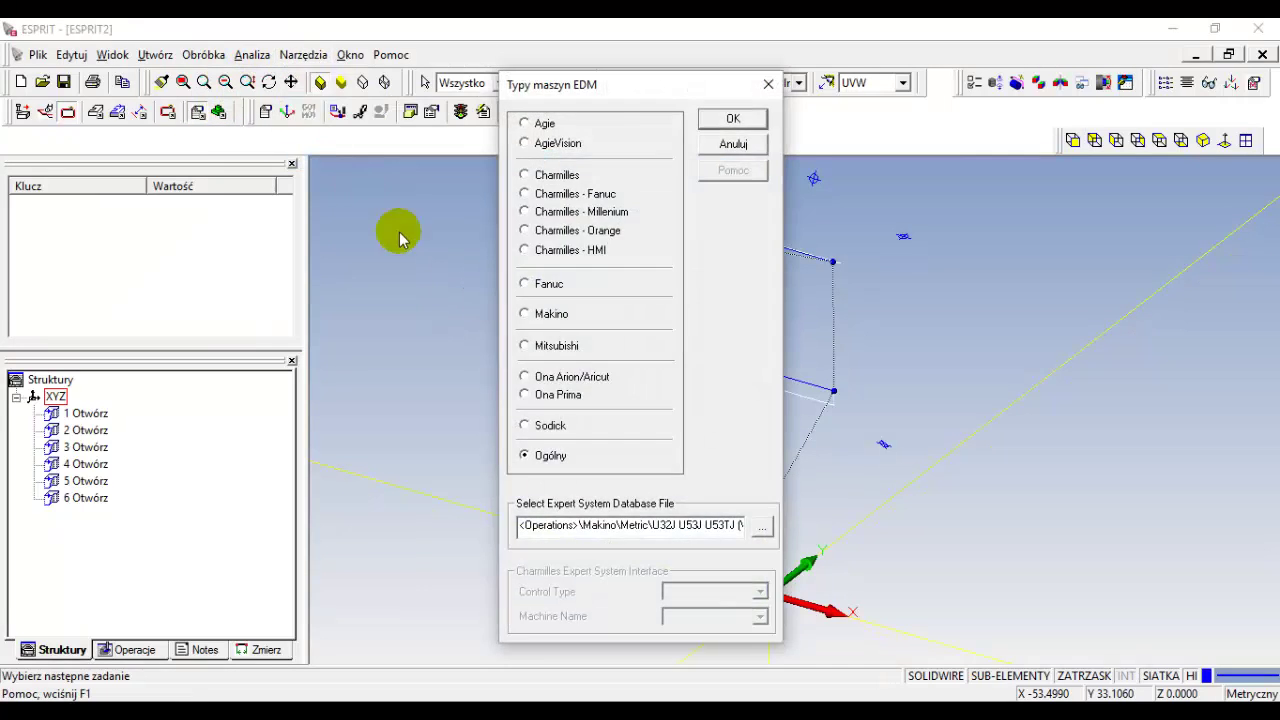
left_click(524, 314)
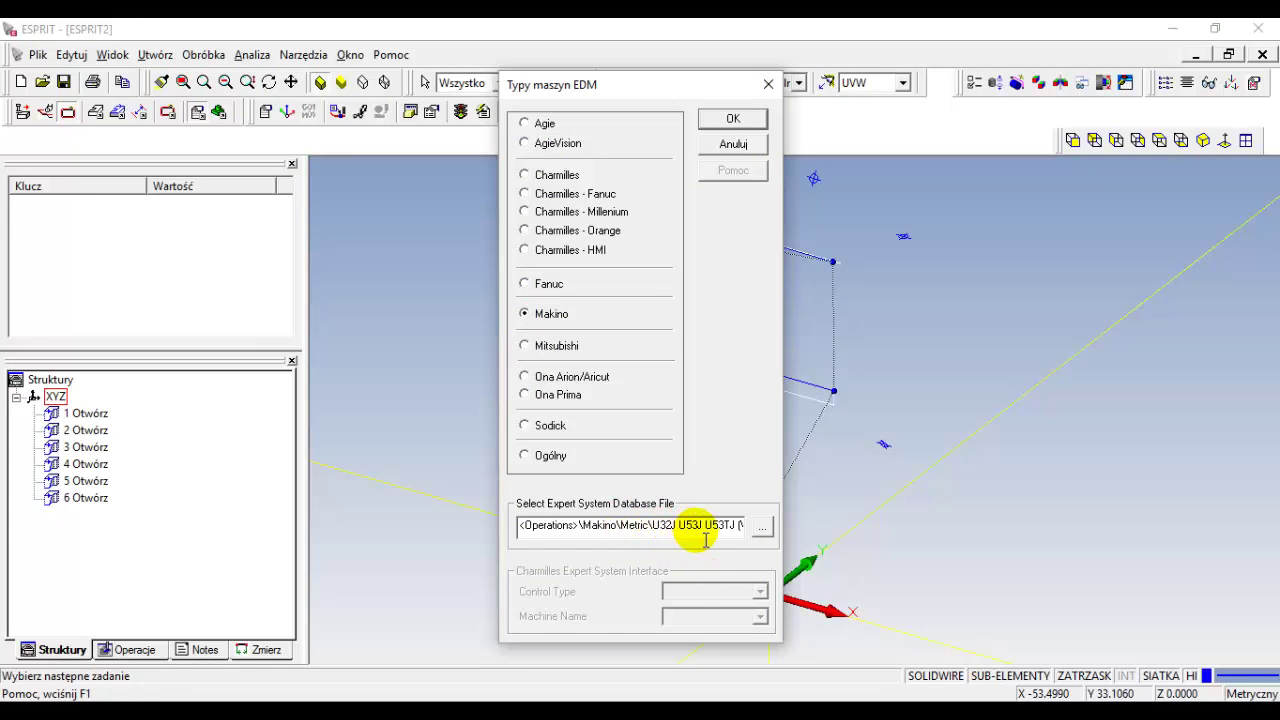
left_click(738, 120)
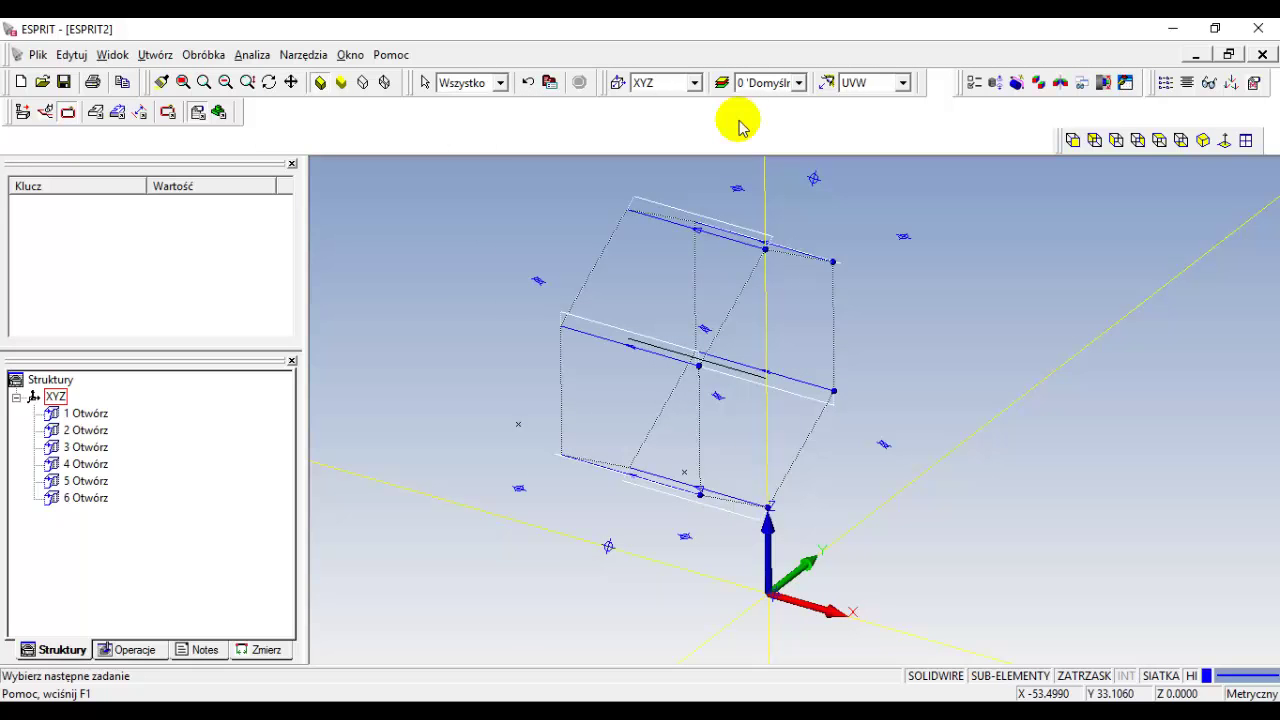
- Create a SolidWire part setup with start position Z changed from 15 to 0
left_click(166, 113)
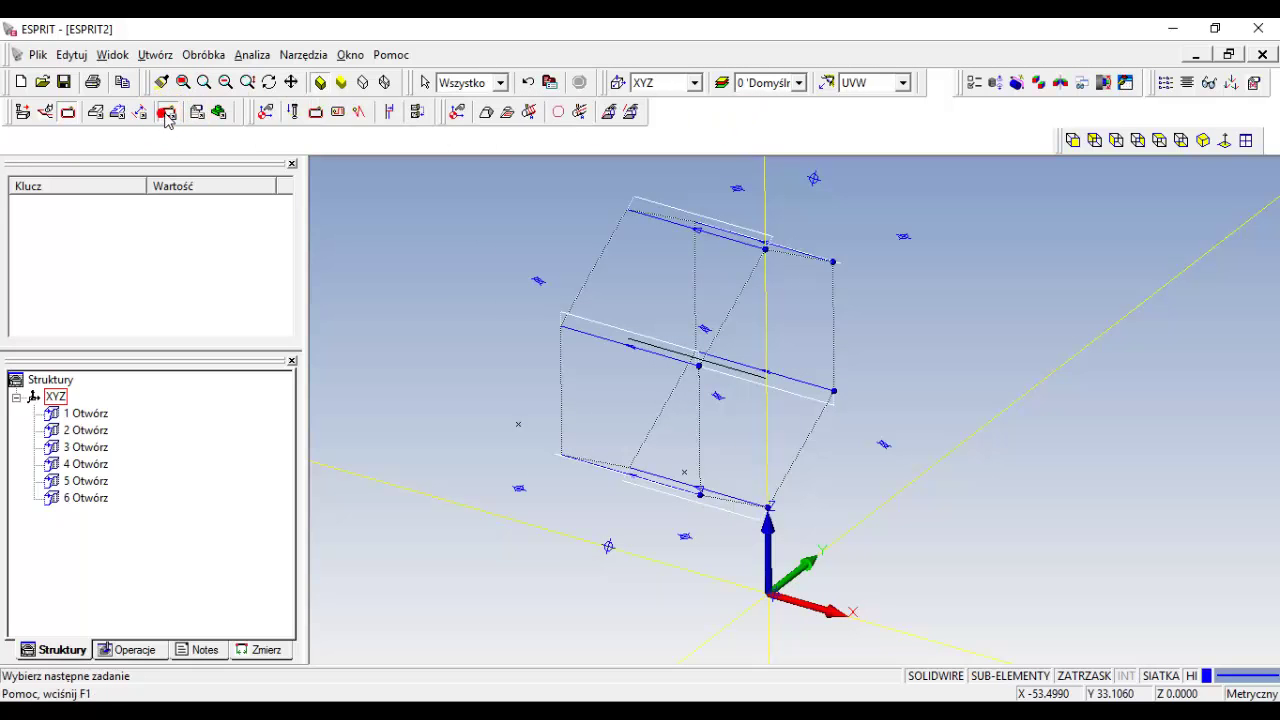
left_click(454, 114)
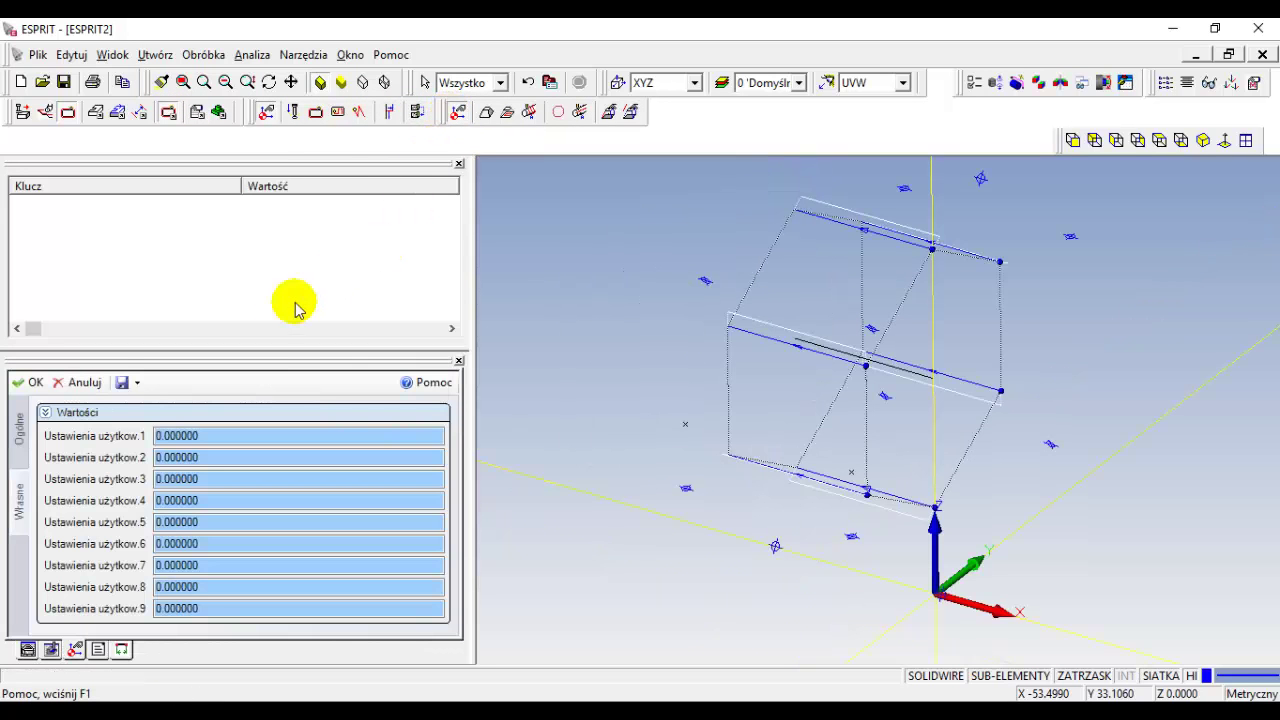
left_click_drag(293, 362, 300, 300)
left_click(20, 372)
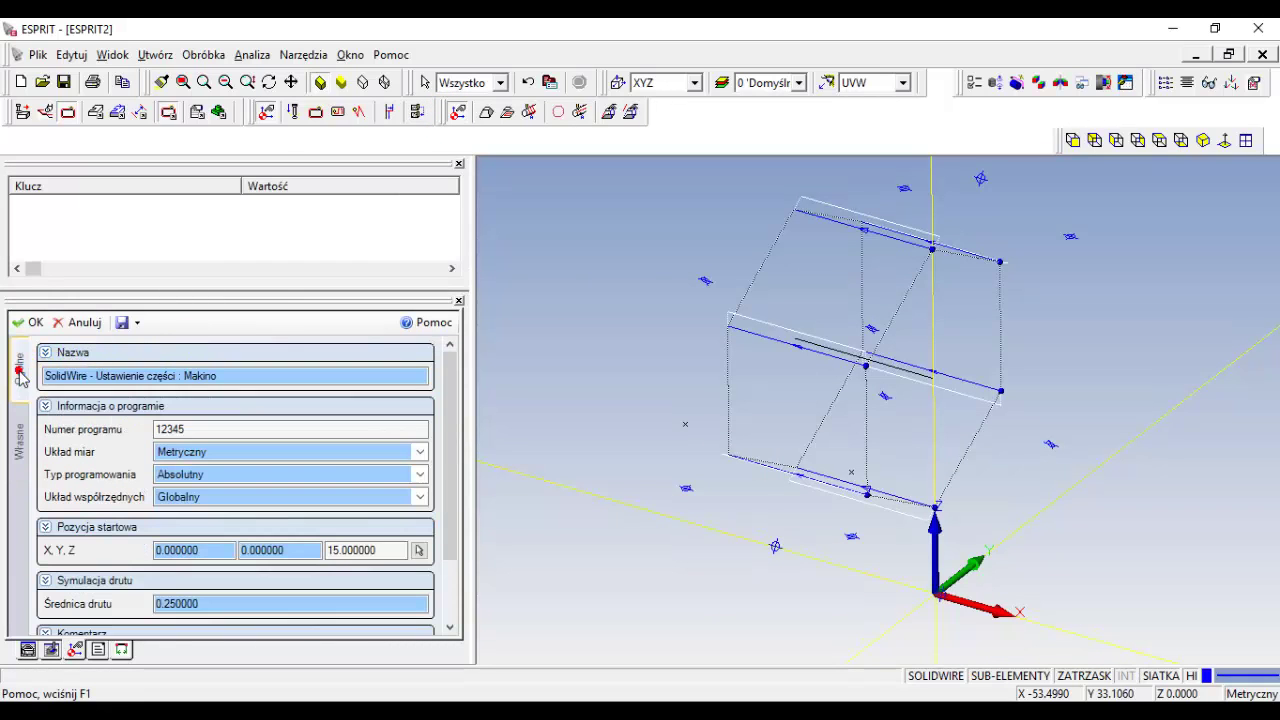
left_click(399, 551)
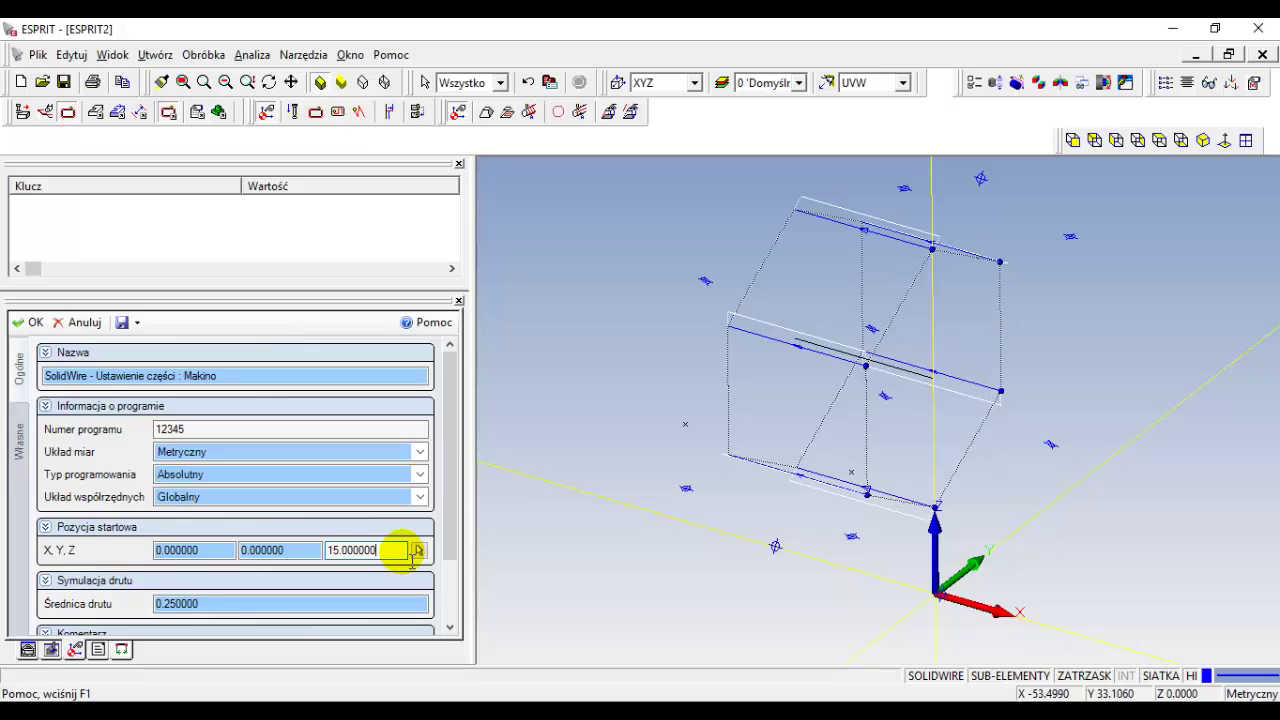
type("0")
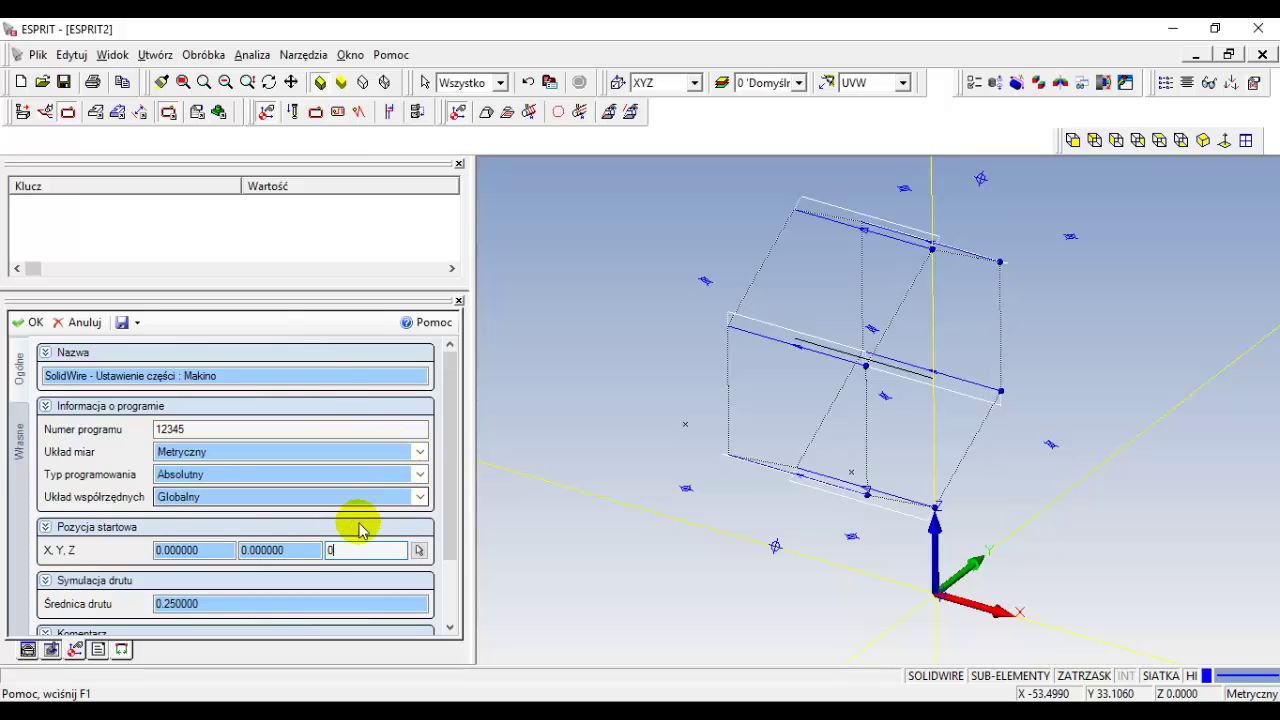
left_click(320, 378)
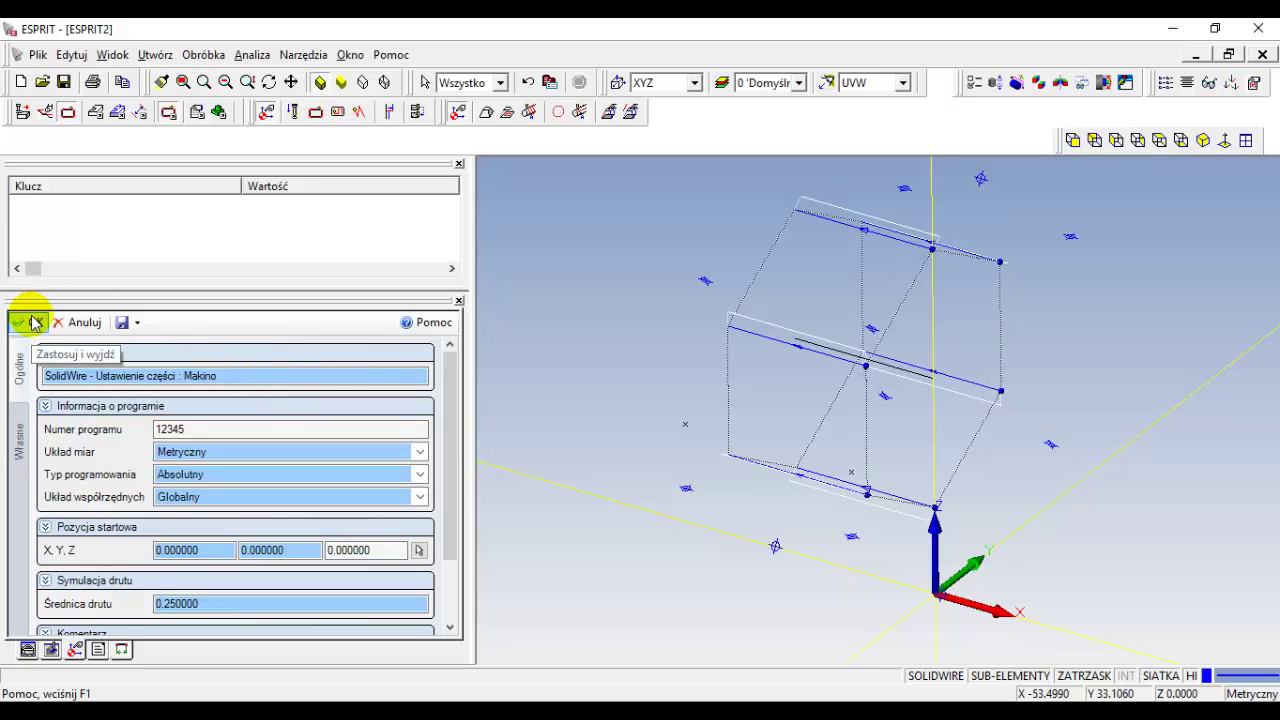
left_click(31, 324)
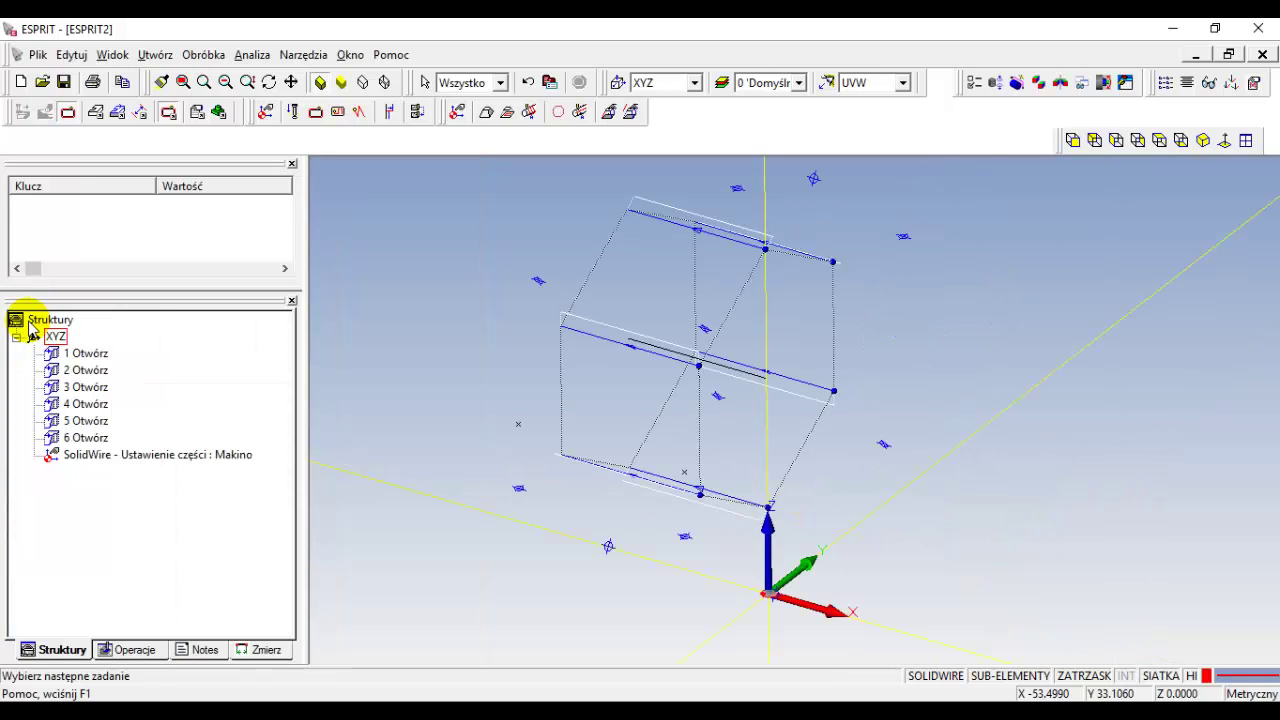
- Start a contour operation on features 1–6 Otwórz and open the Zgrubna cutting-data browser
left_click(90, 353)
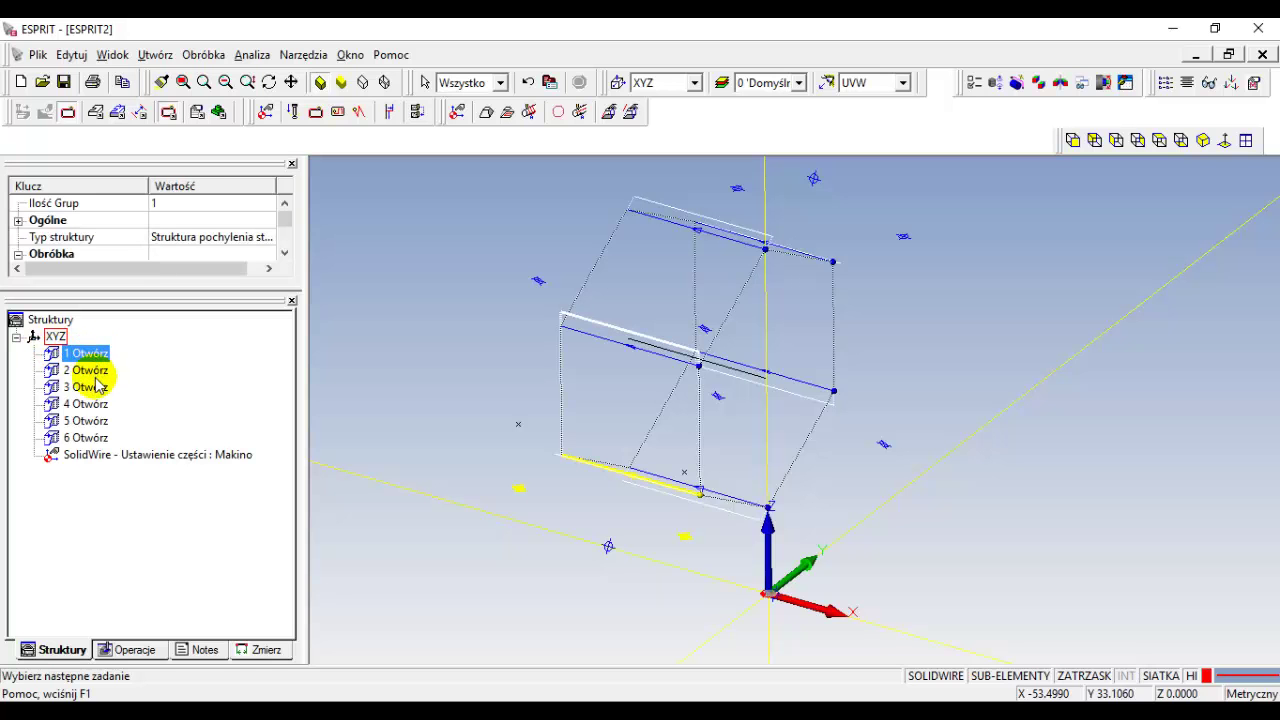
left_click(96, 440, "shift")
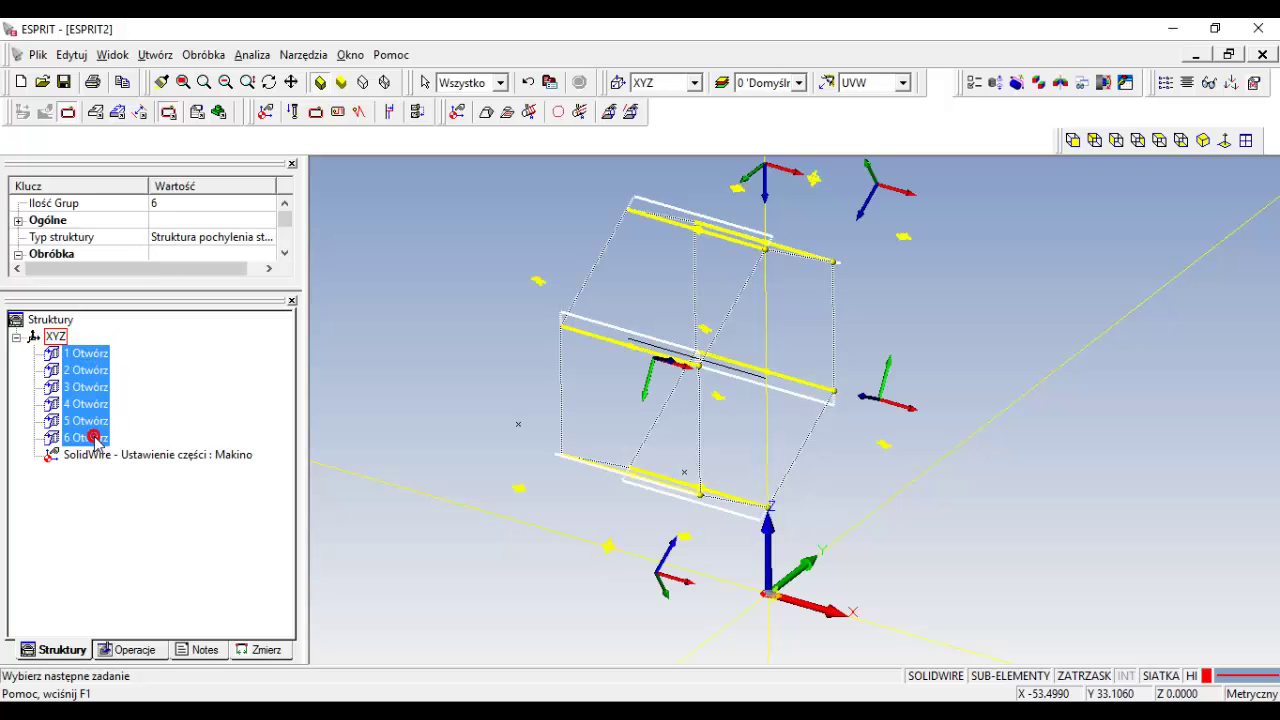
left_click(316, 112)
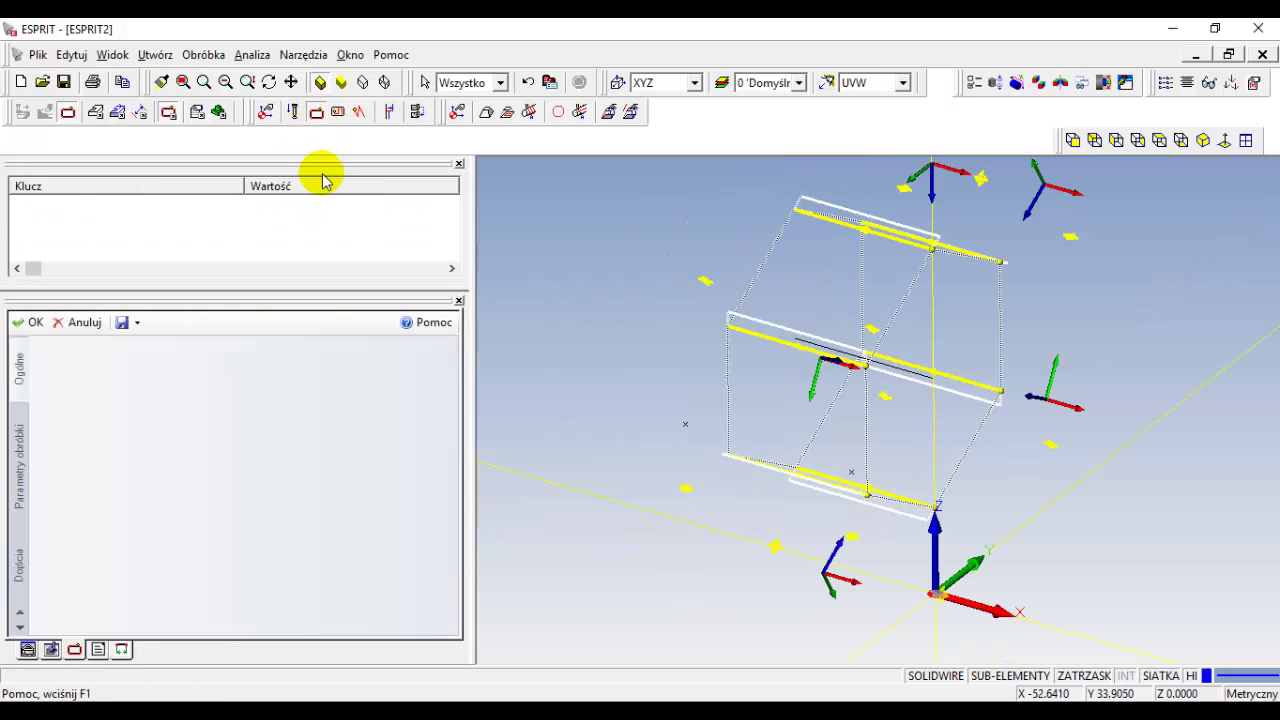
left_click(18, 375)
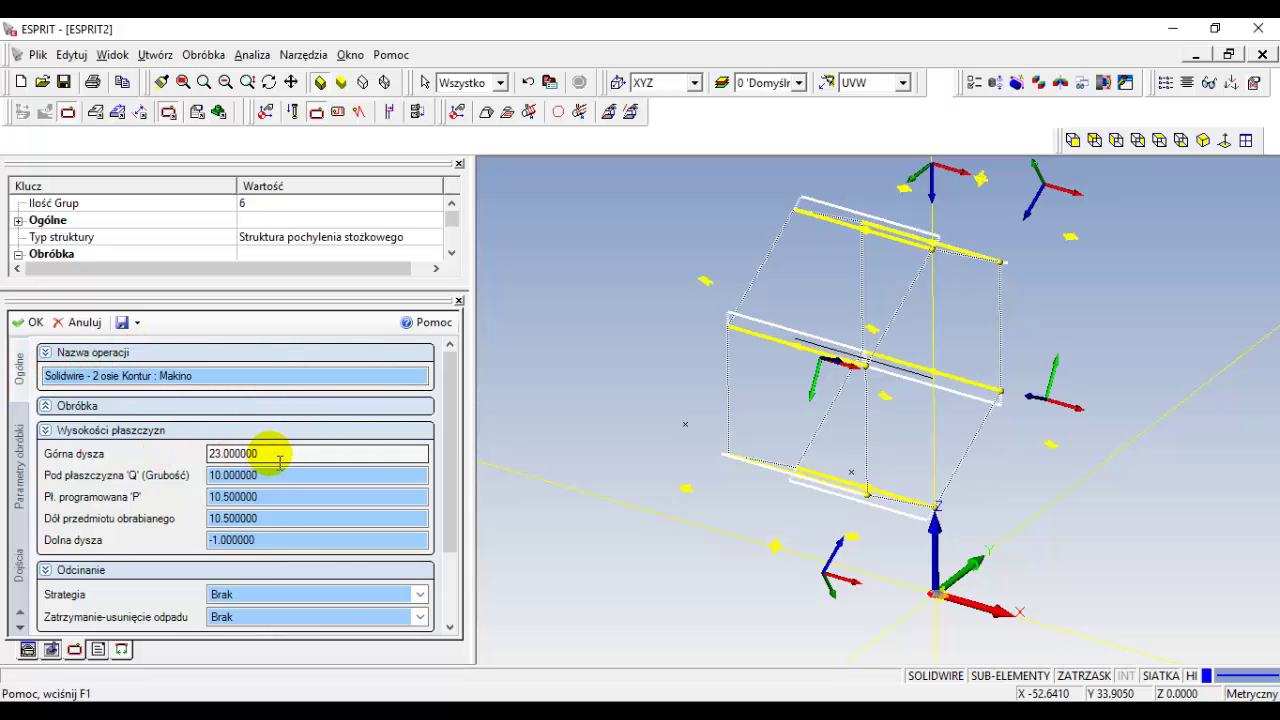
left_click(279, 458)
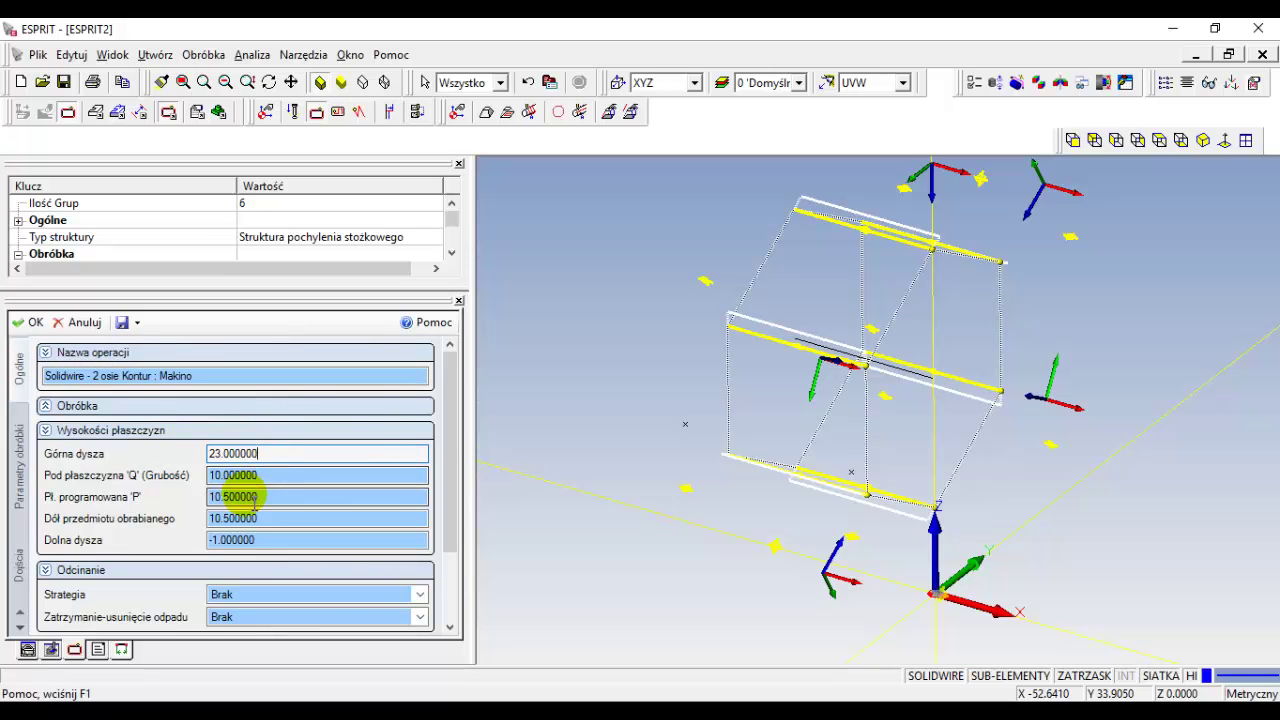
left_click_drag(448, 515, 452, 600)
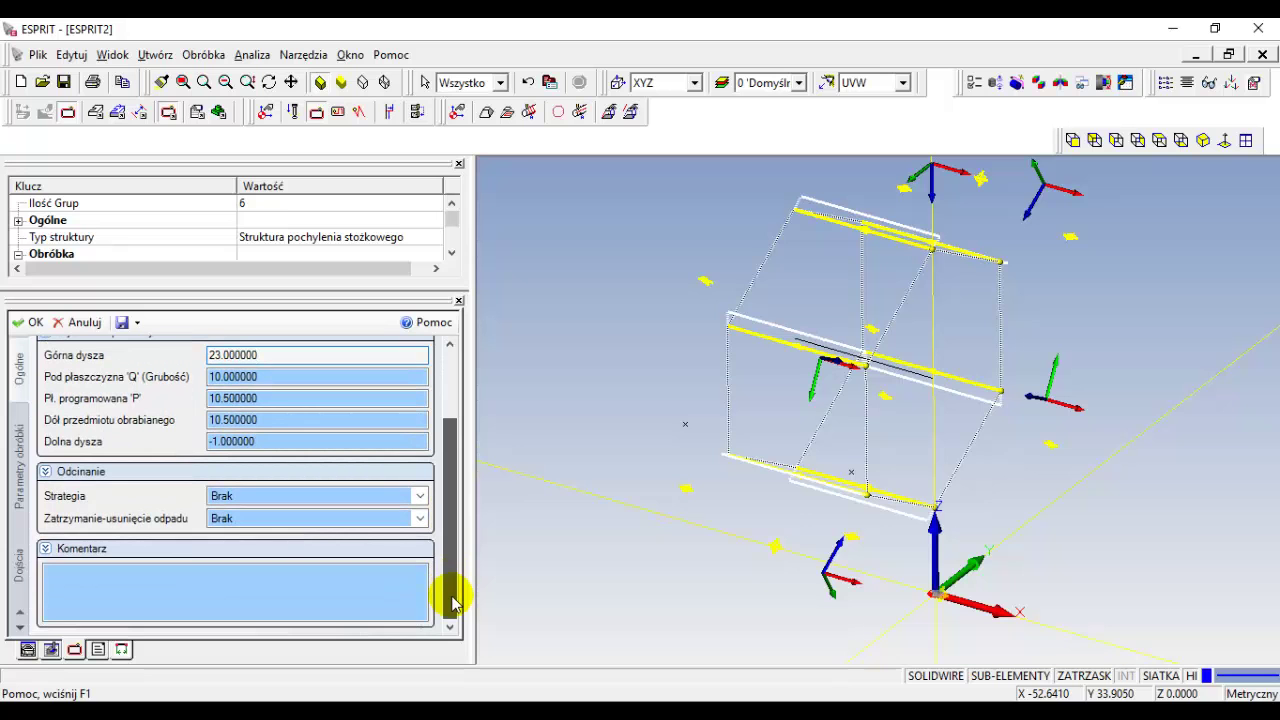
left_click(20, 470)
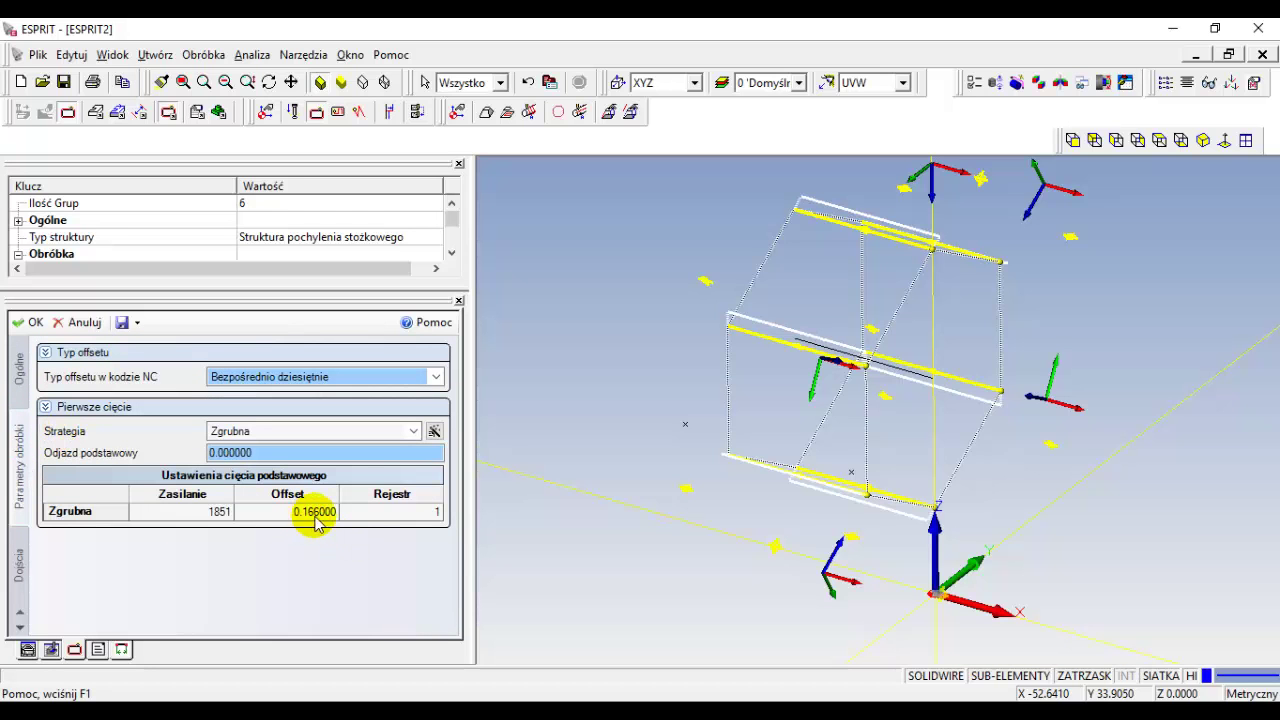
left_click(434, 434)
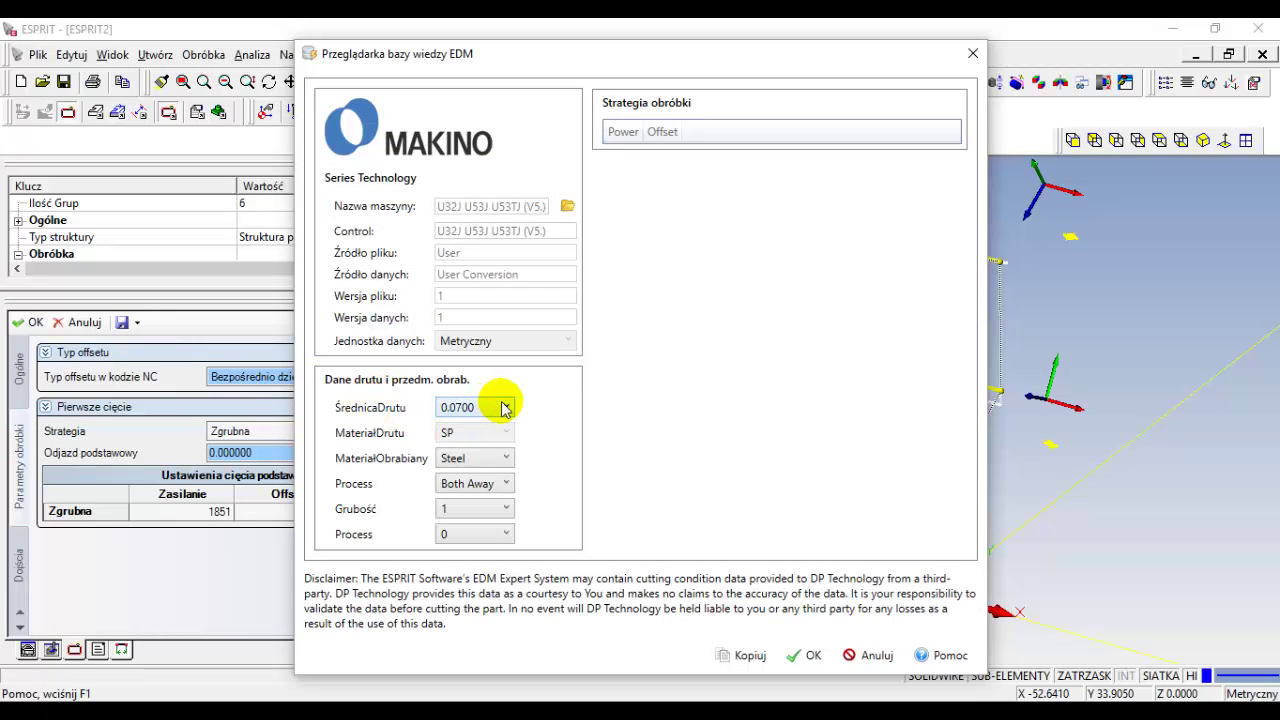
- Load the UPV-3,UPV-5 (V6).xml machine file from Technology\Makino\Metric
left_click(567, 208)
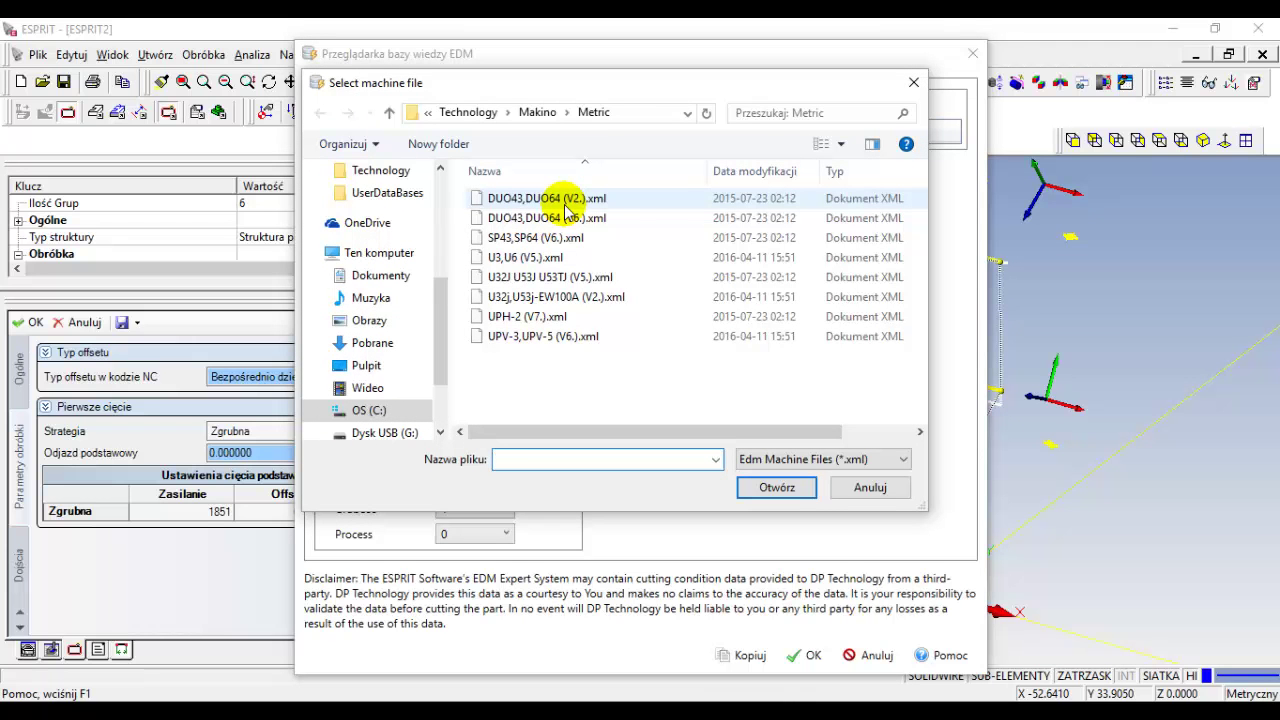
left_click(541, 336)
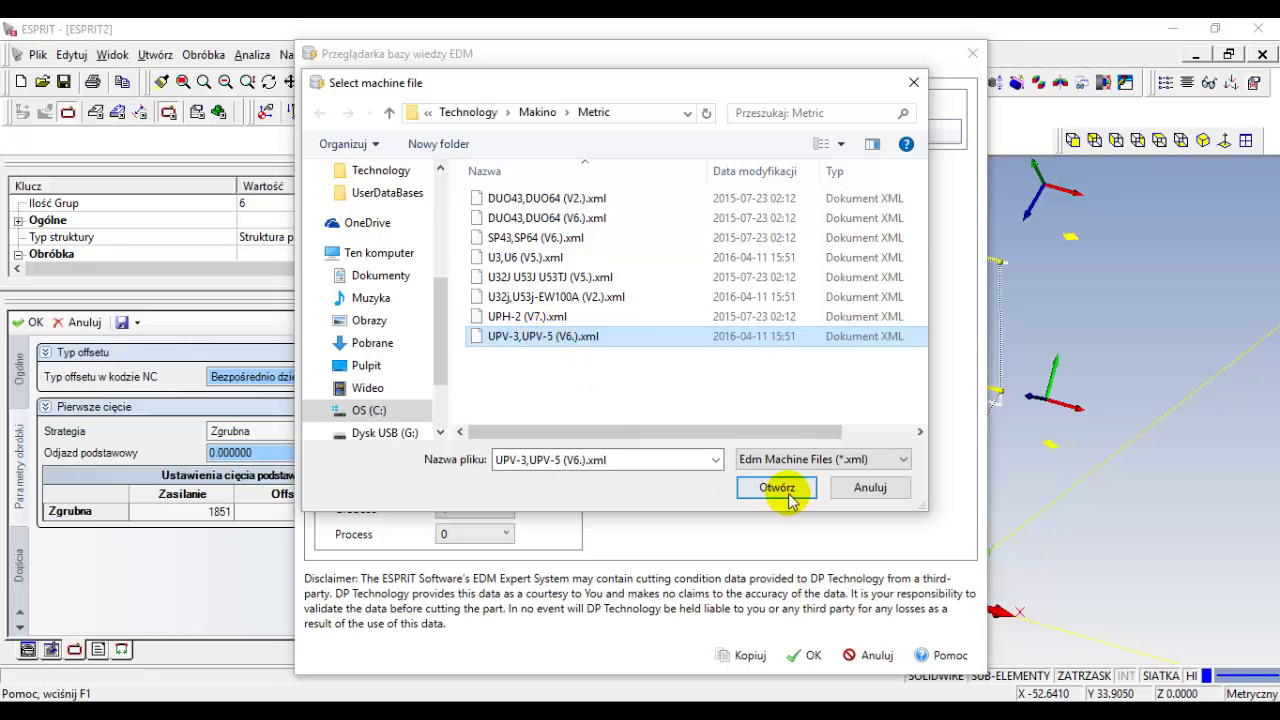
left_click(786, 488)
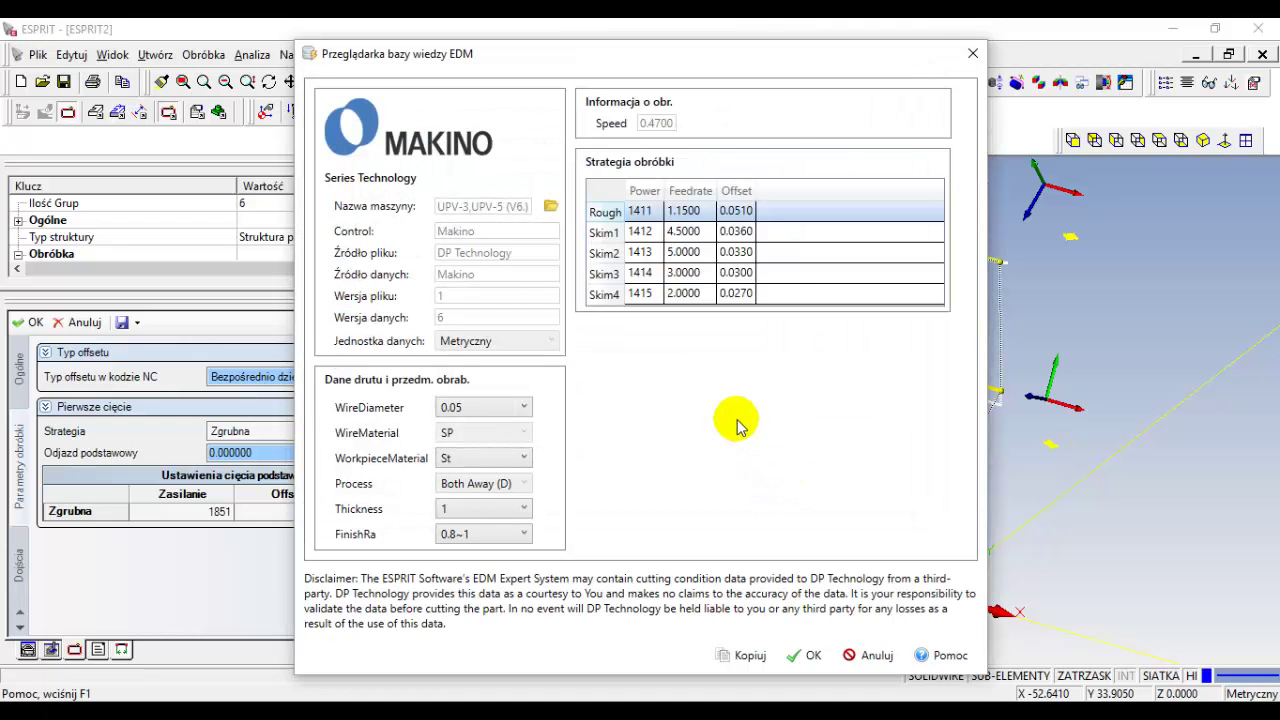
- Pick wire diameter 0.25, thickness 15, finish 8~10 and apply the data to the rough cut
left_click(522, 408)
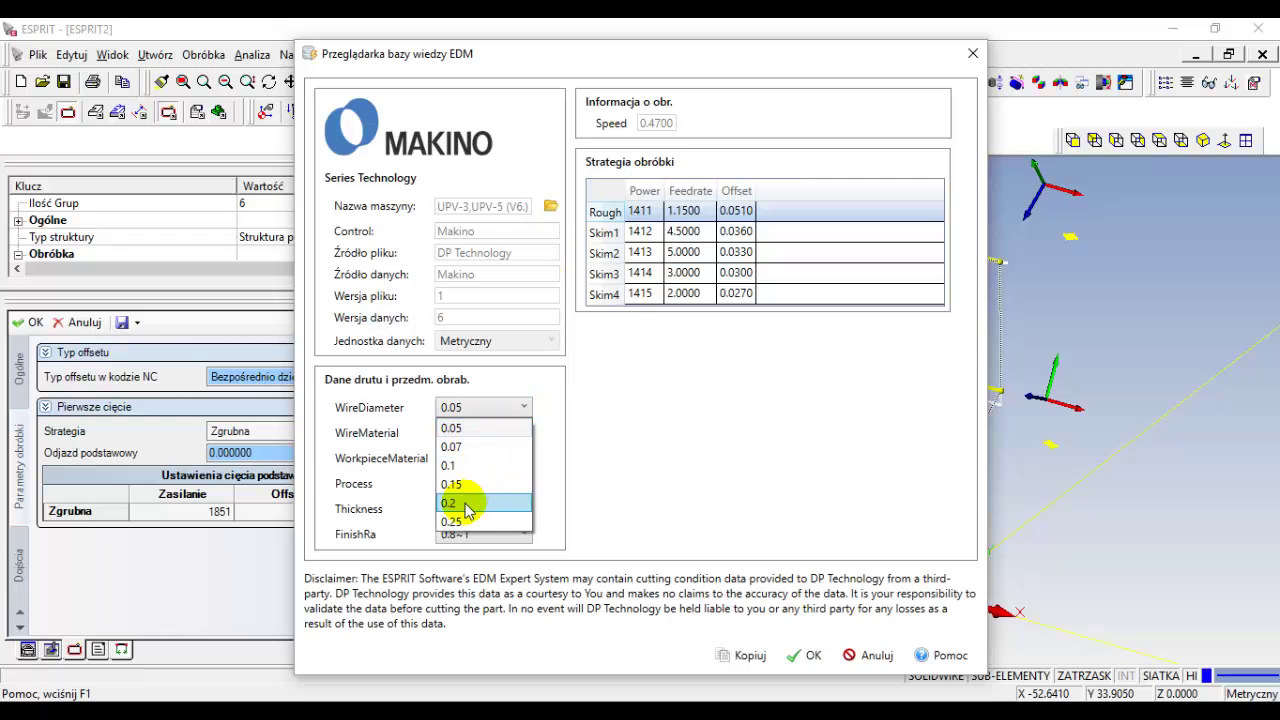
left_click(458, 522)
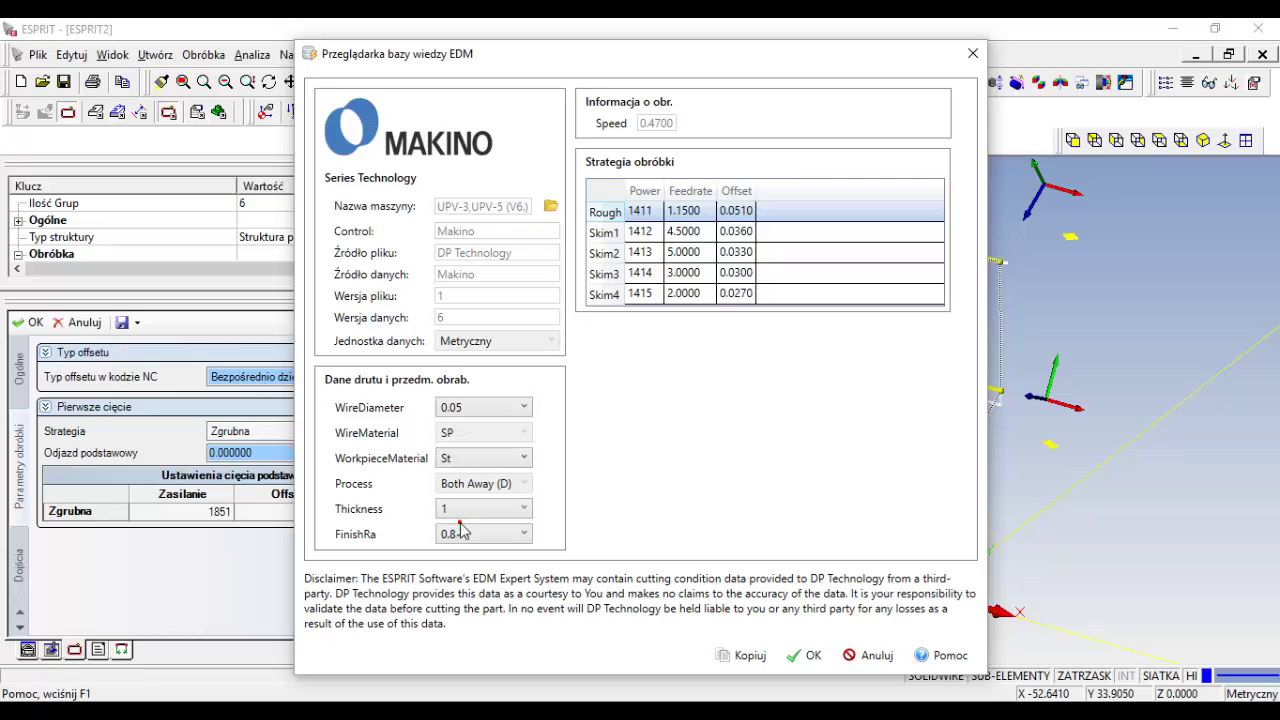
left_click(516, 433)
left_click(516, 433)
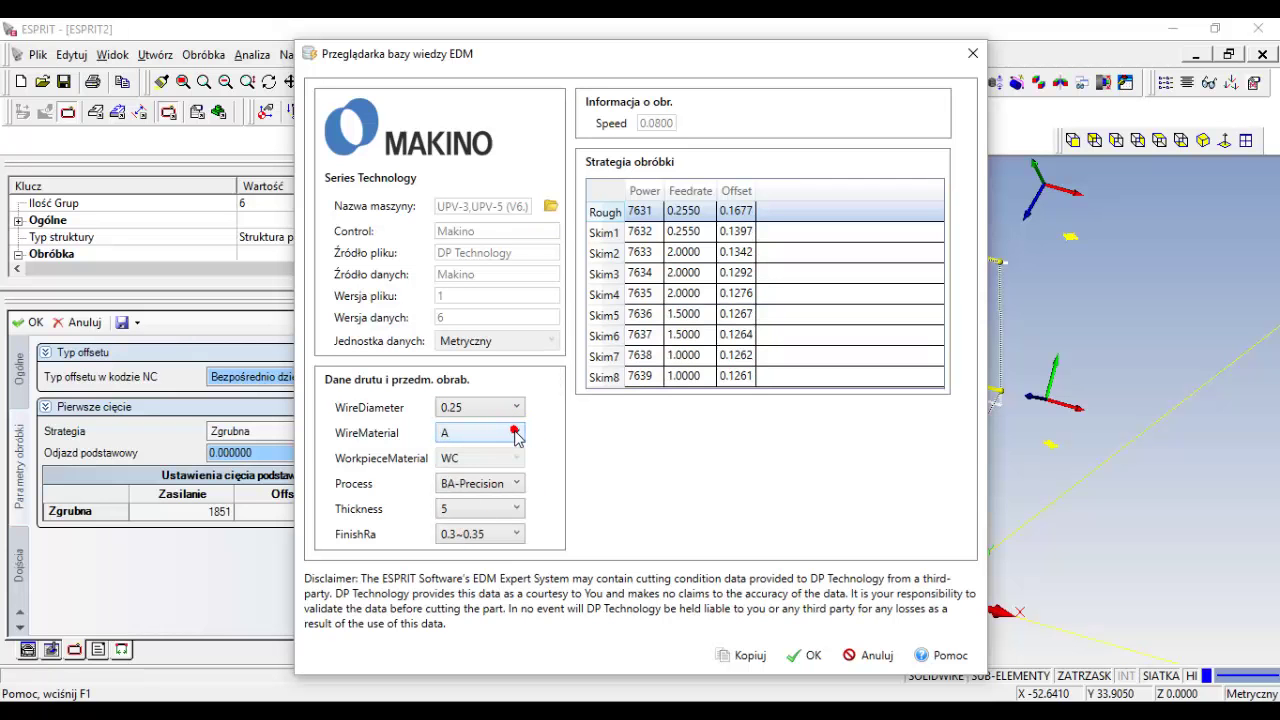
left_click(516, 484)
left_click(516, 484)
left_click(516, 534)
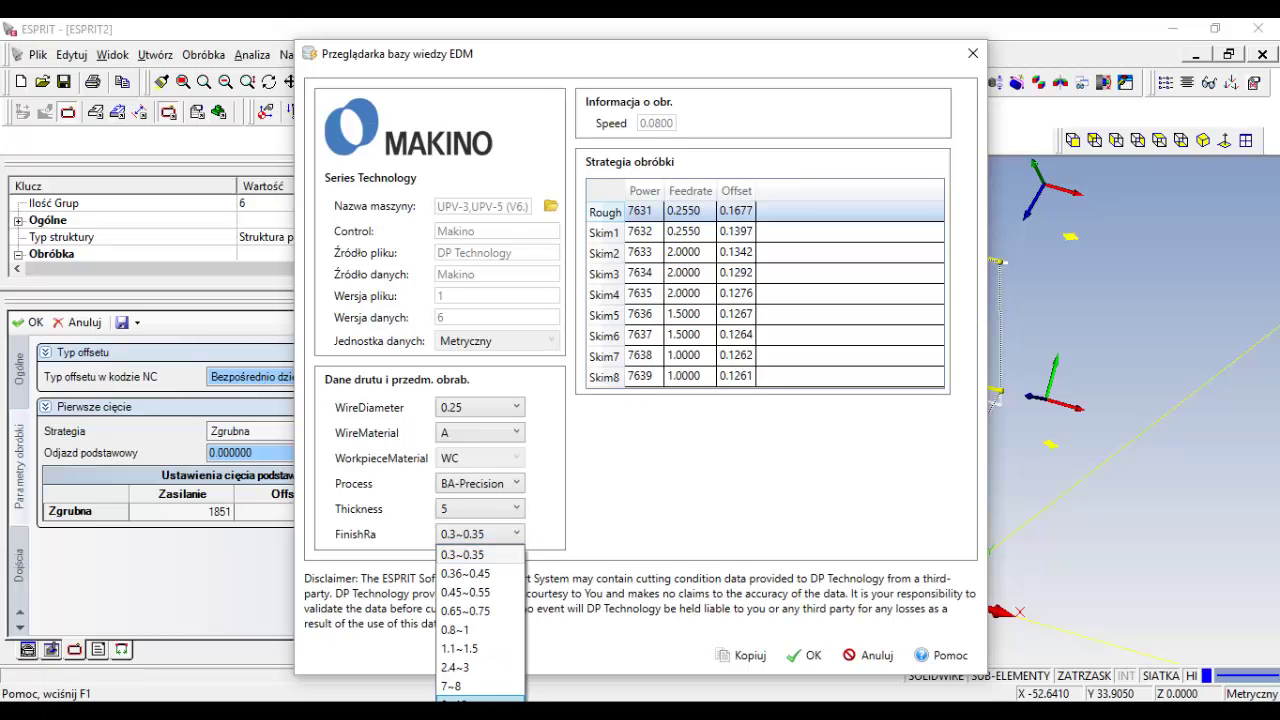
left_click(455, 701)
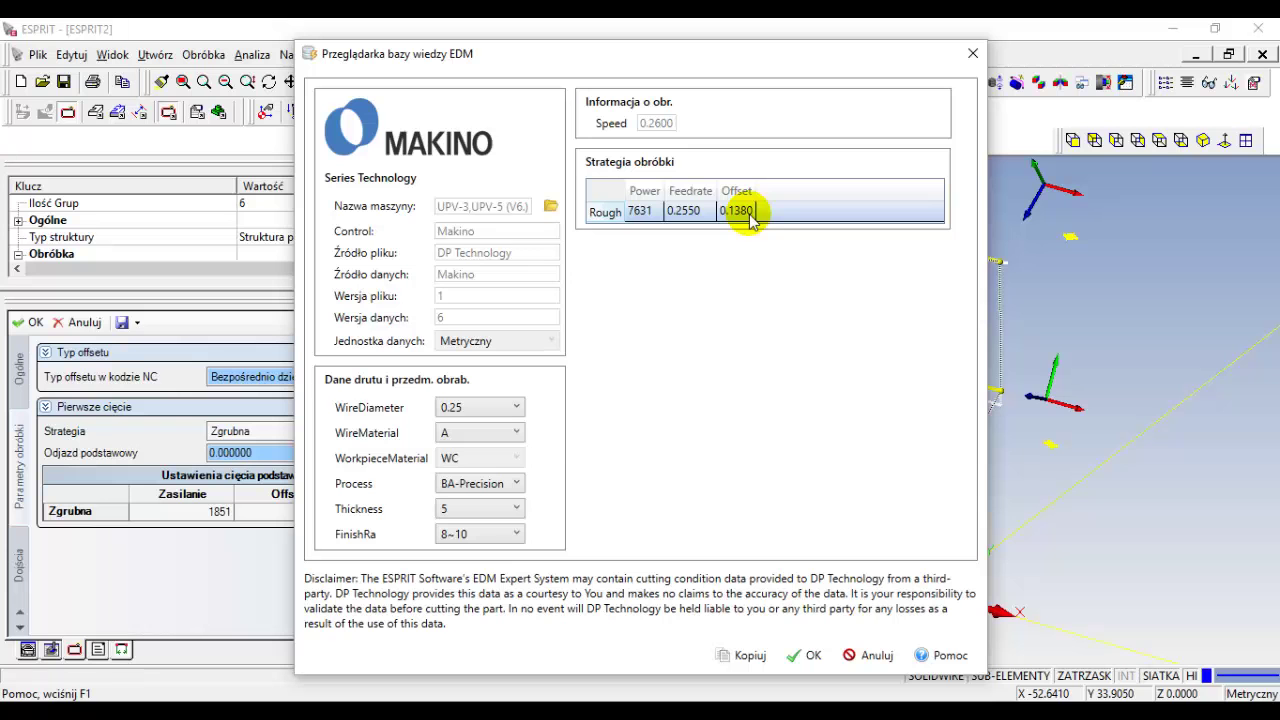
left_click(516, 508)
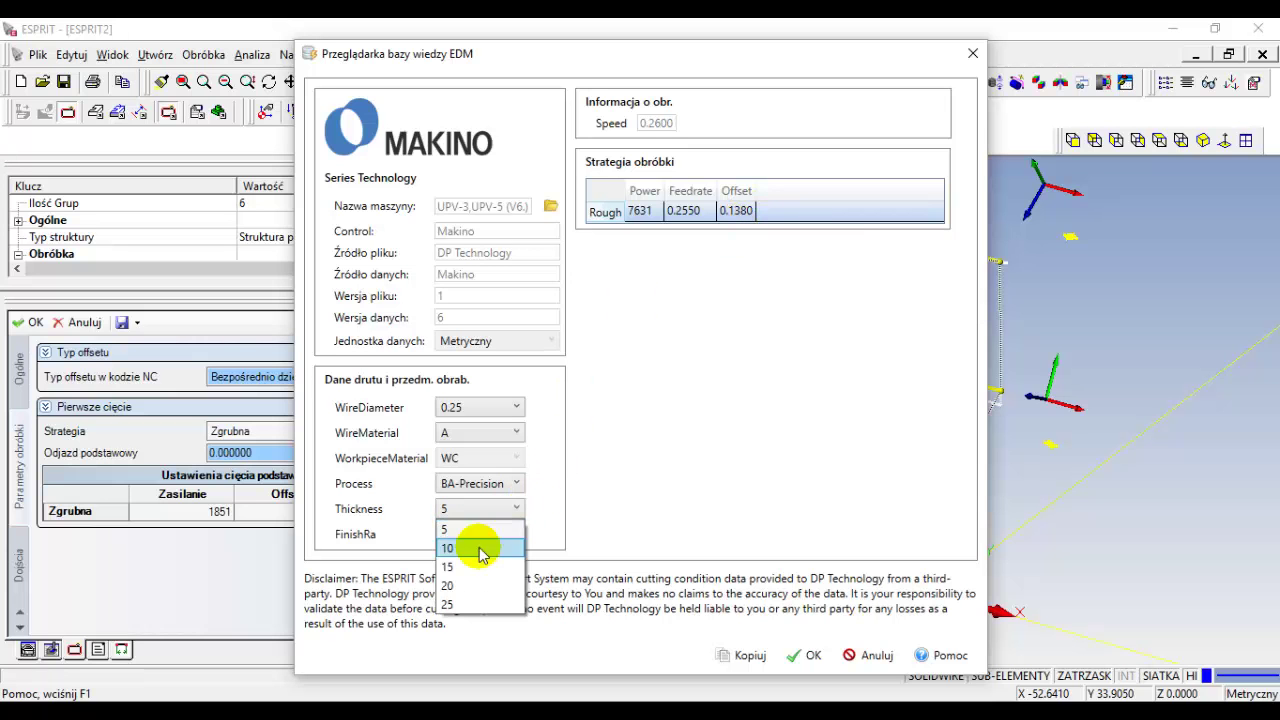
left_click(482, 566)
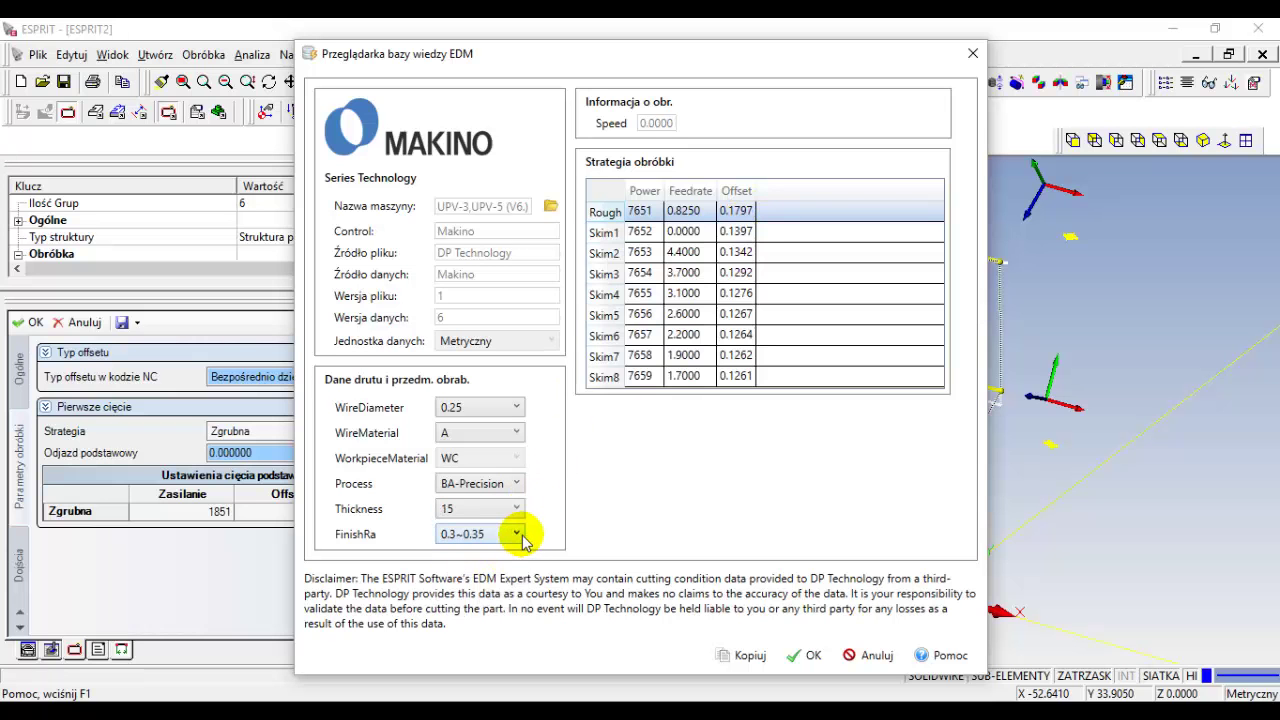
left_click(518, 534)
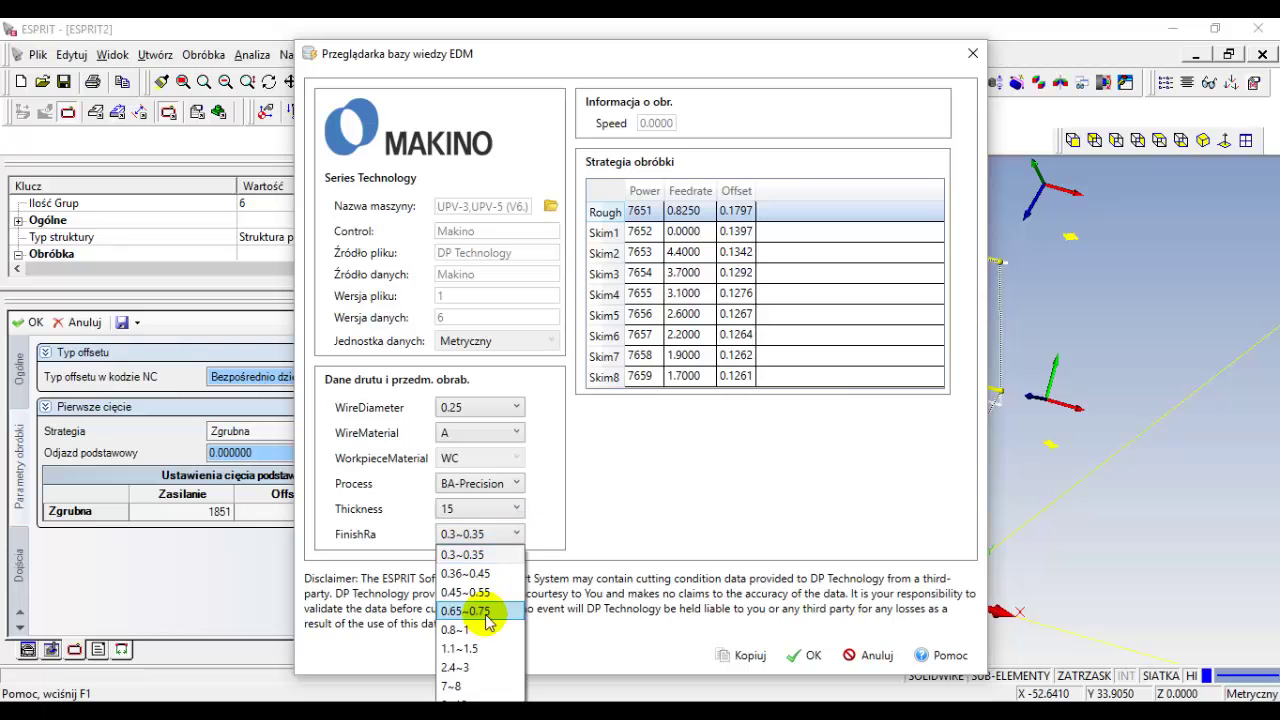
left_click(449, 695)
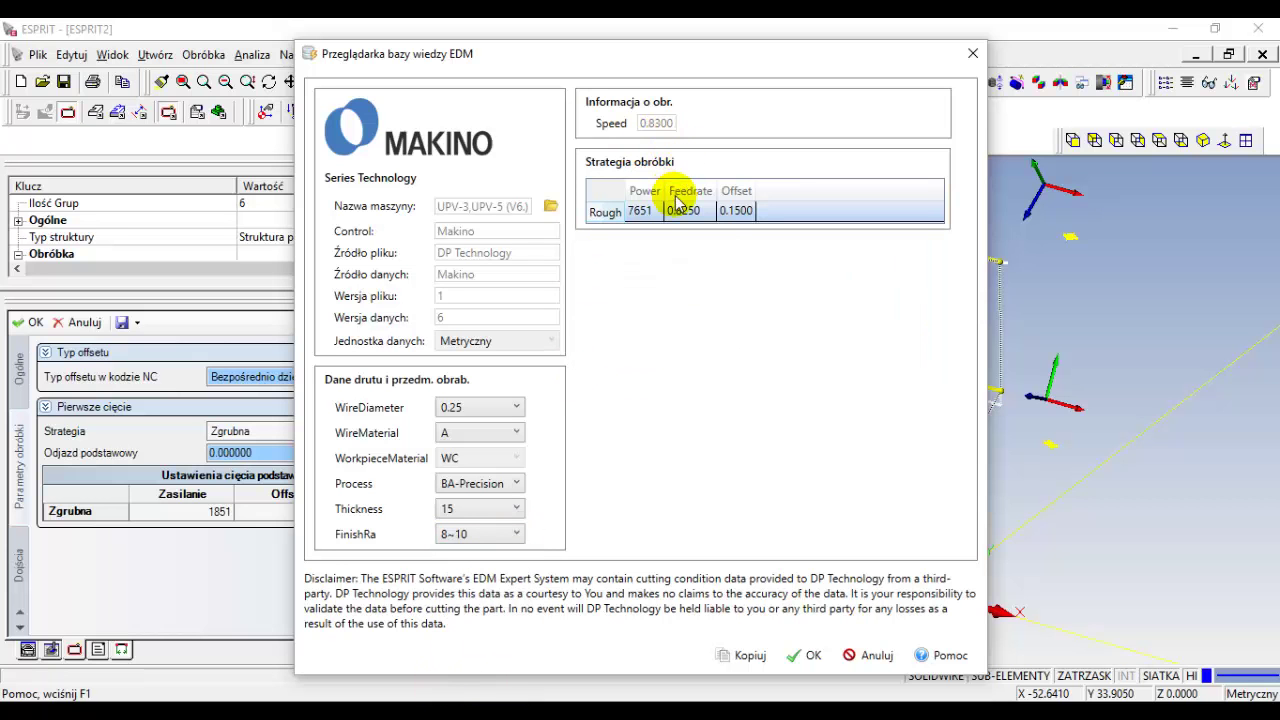
left_click(812, 655)
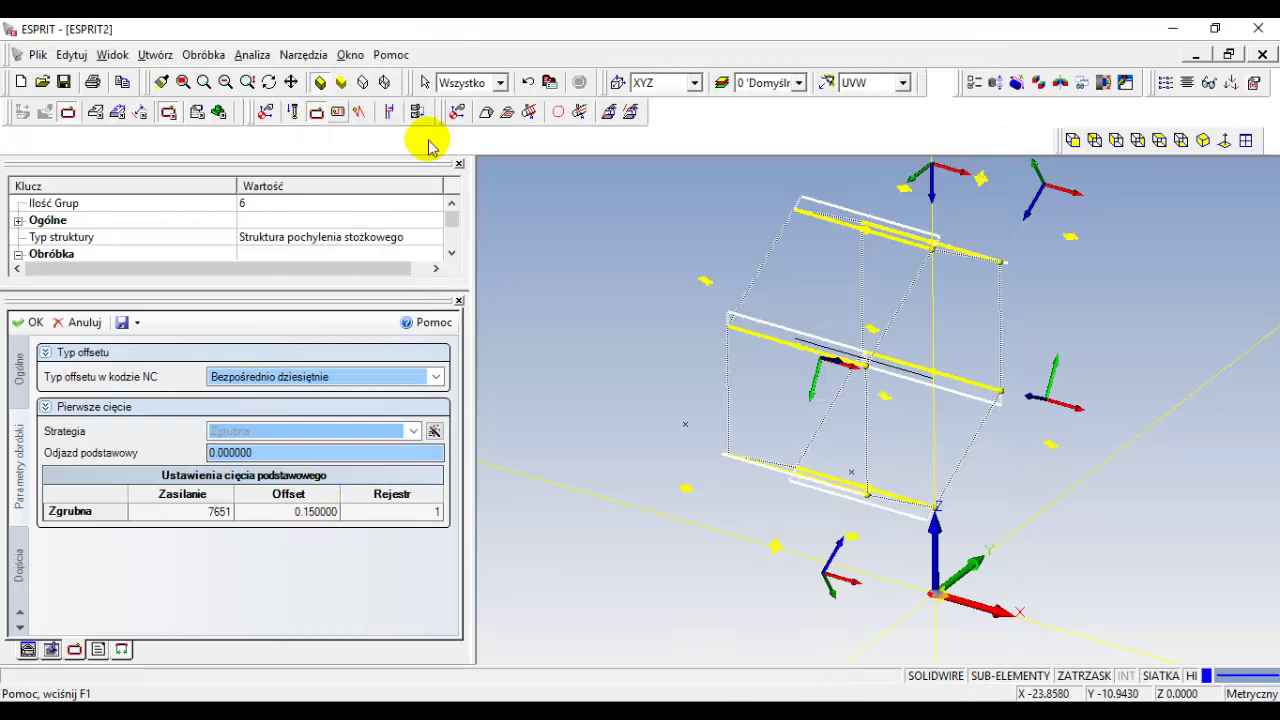
- Review the approach/exit and Zaawansowane settings, then generate the Solidwire 2-axis contour operations
left_click(15, 565)
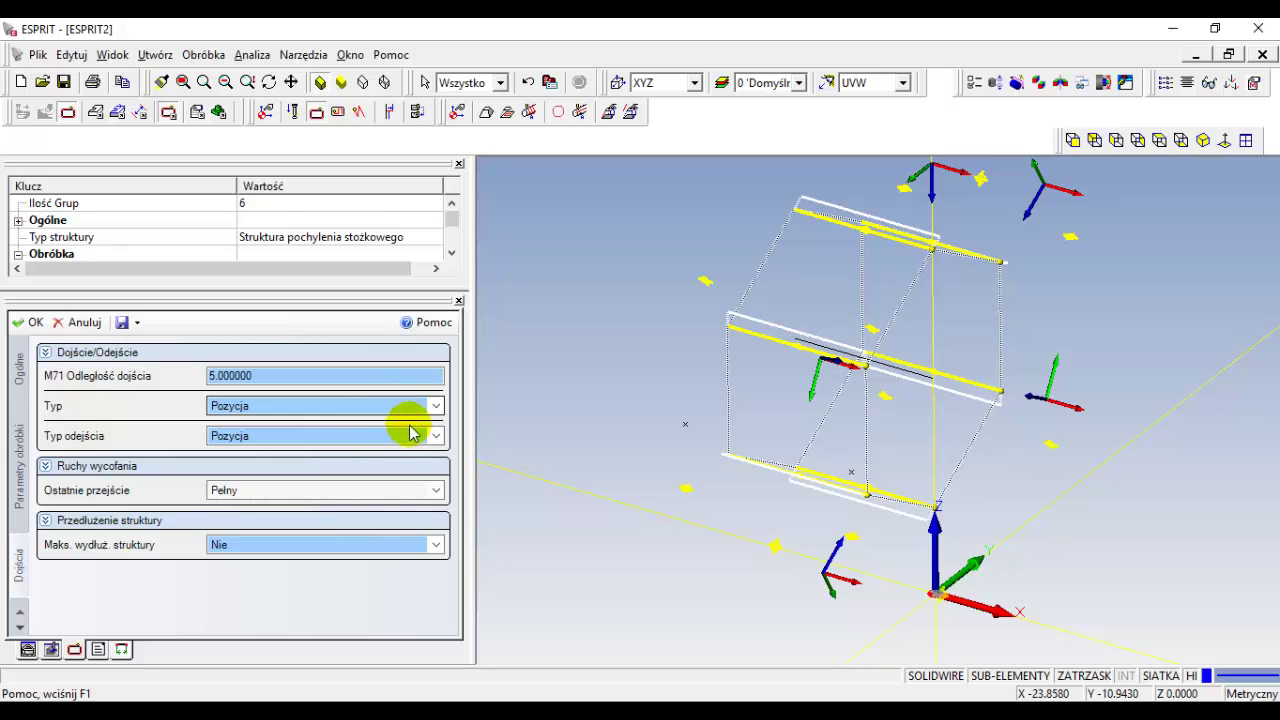
left_click(19, 628)
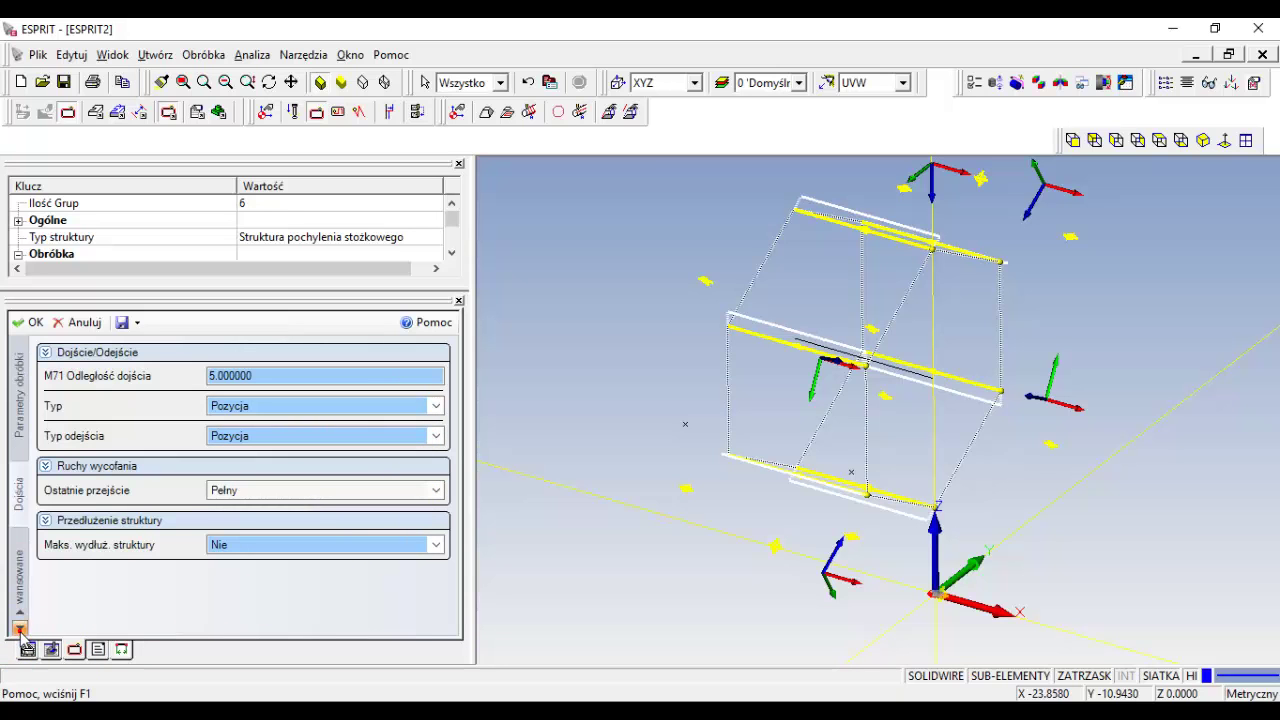
left_click(15, 598)
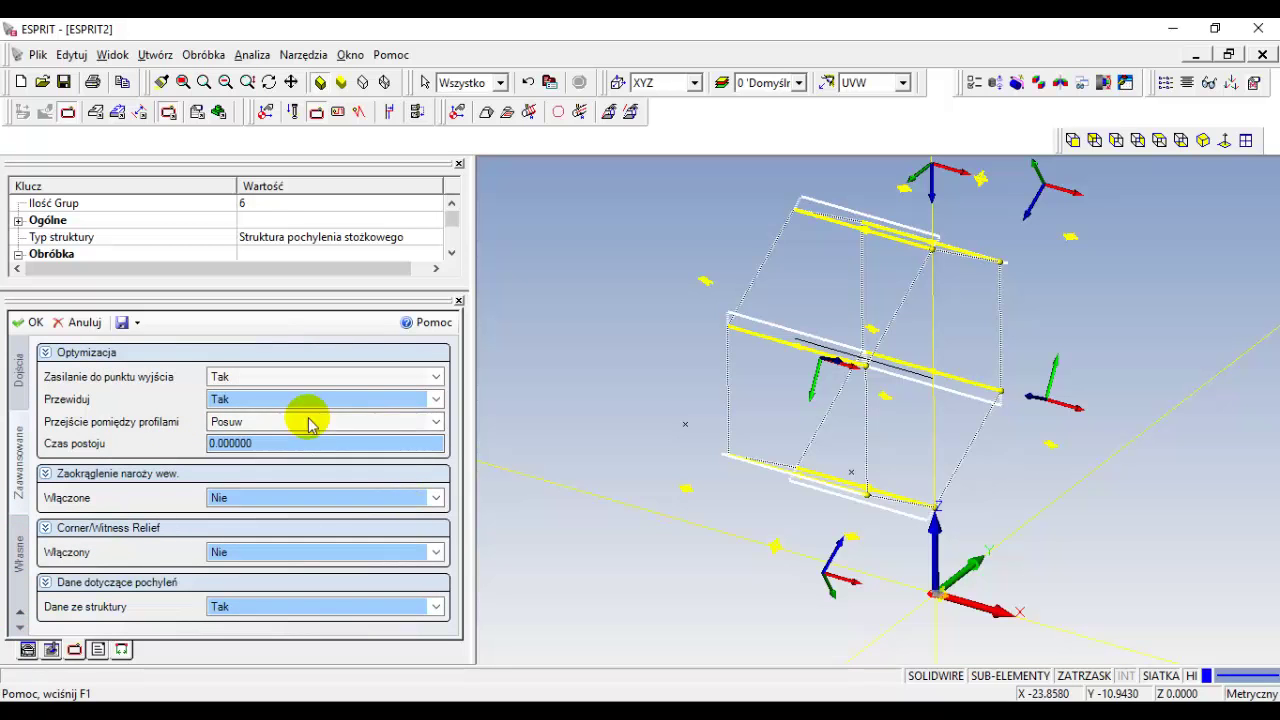
left_click(36, 324)
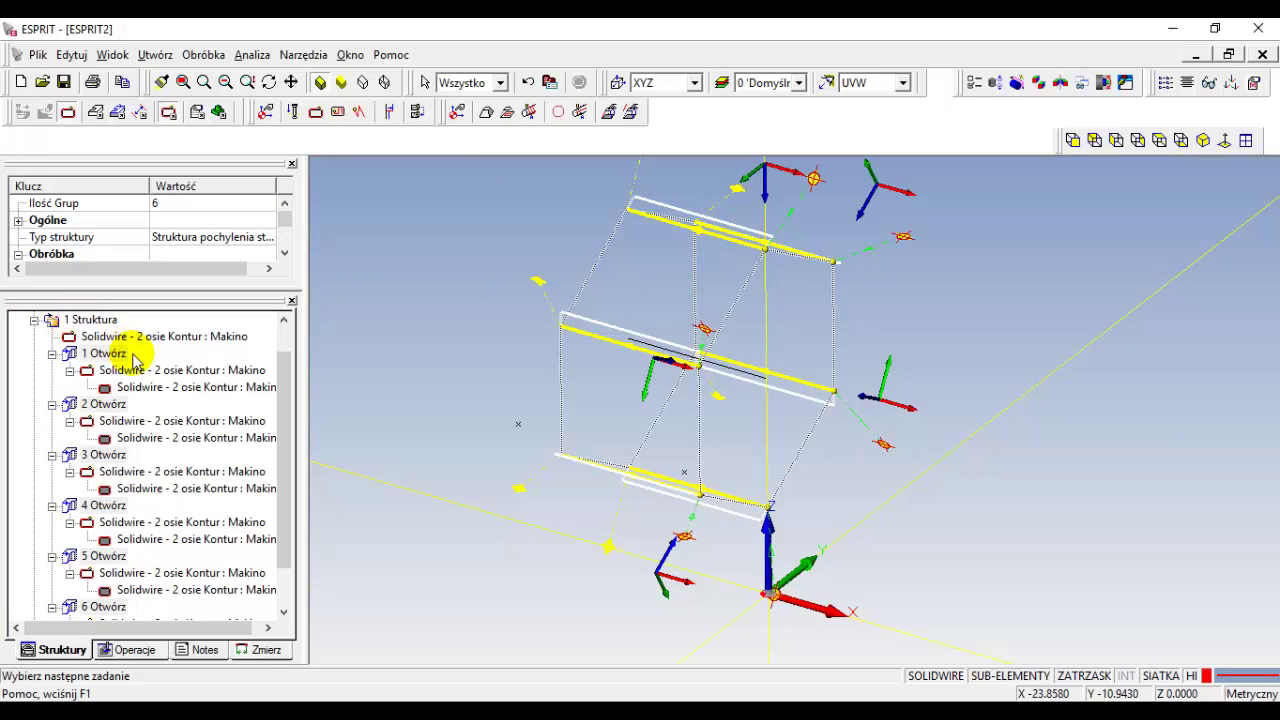
left_click(392, 338)
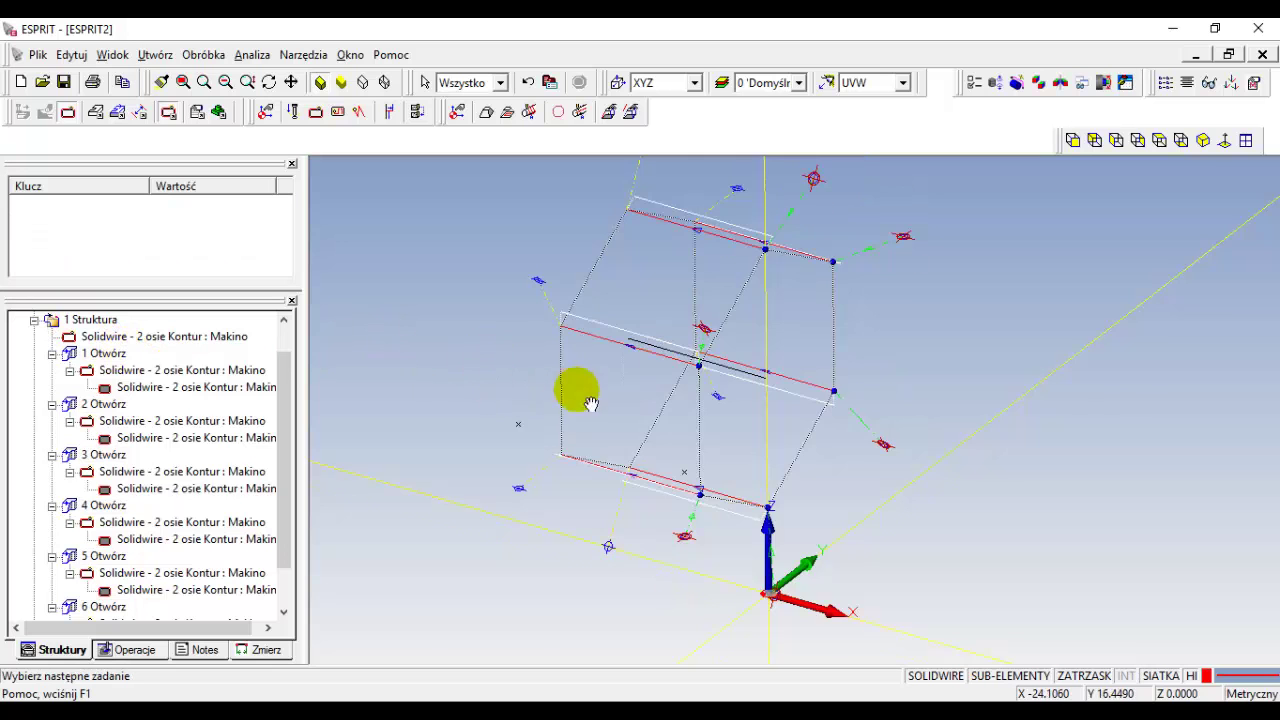
middle_click_drag(500, 373, 591, 423)
left_click(219, 111)
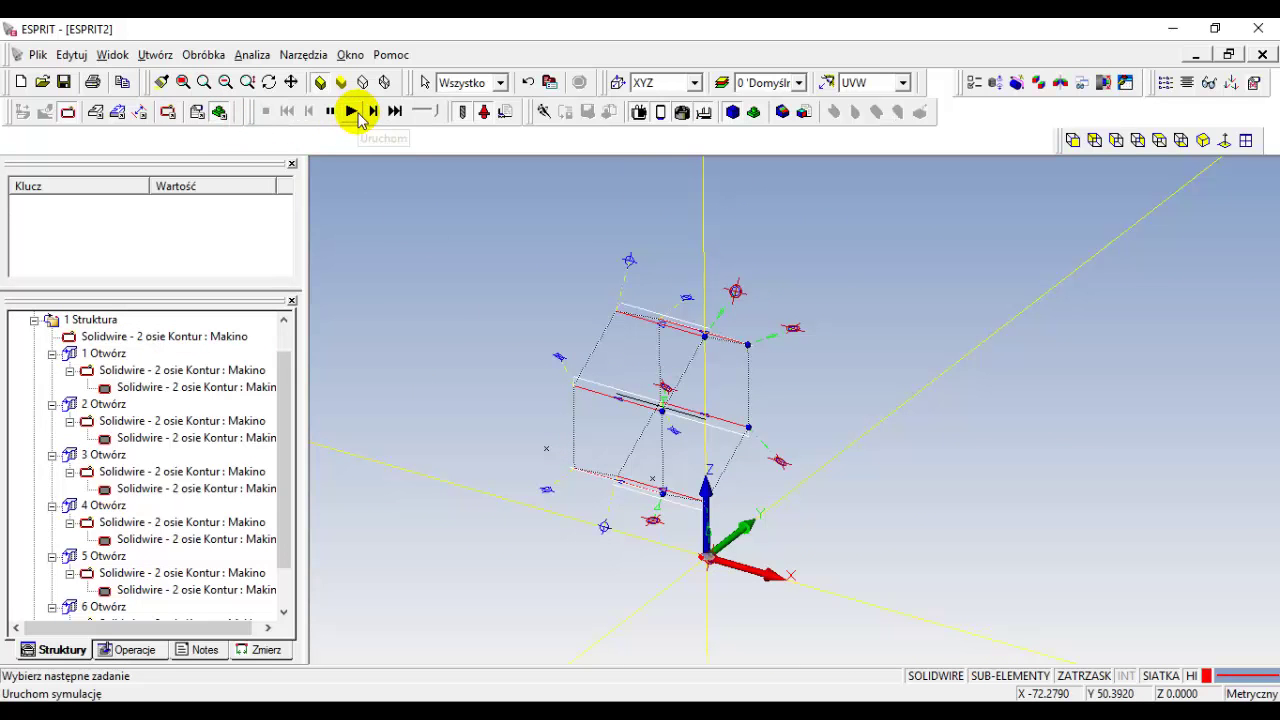
left_click(433, 114)
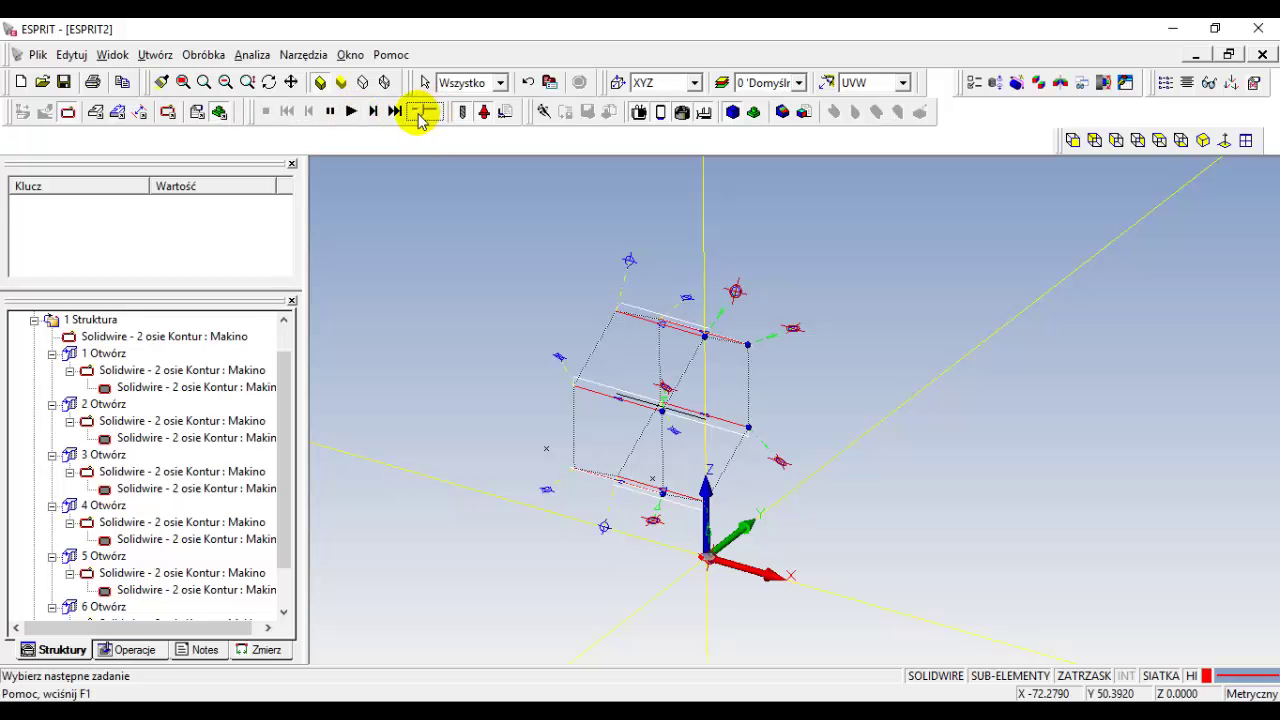
left_click(350, 112)
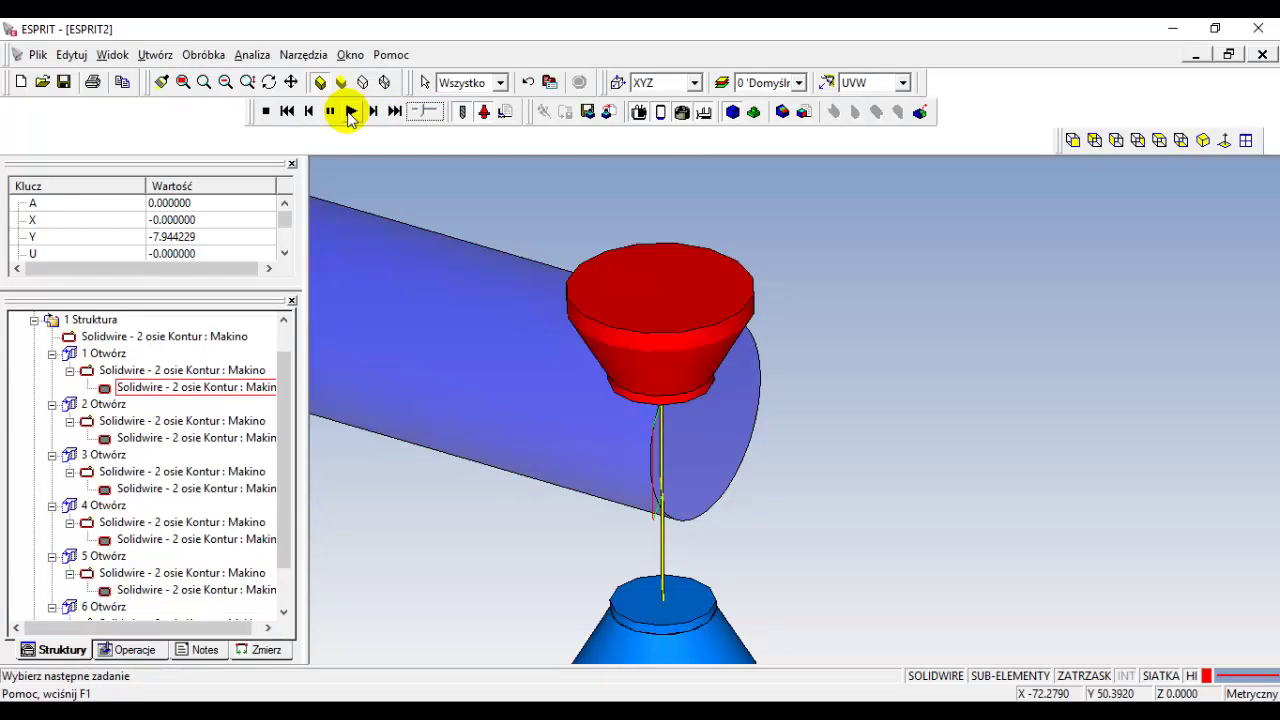
left_click(1073, 141)
mouse_move(1095, 452)
left_mouse_down()
mouse_move(1016, 466)
mouse_move(1029, 417)
left_mouse_up()
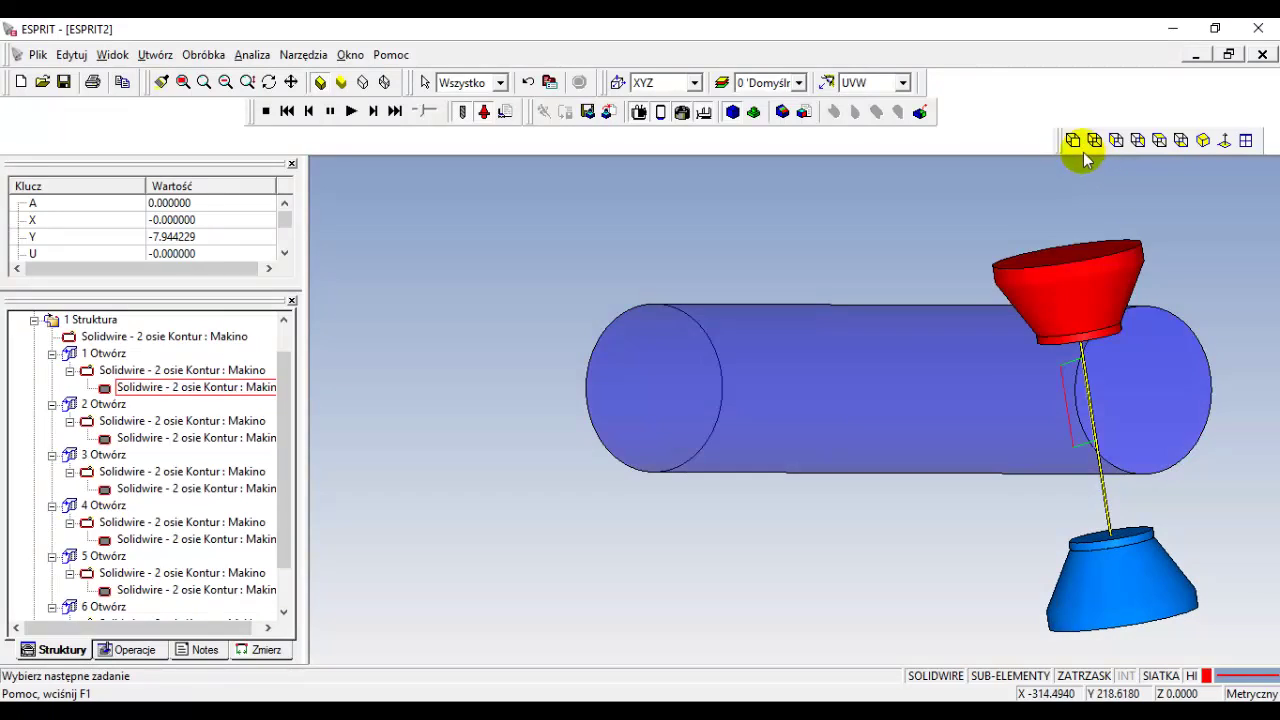
left_click(1077, 143)
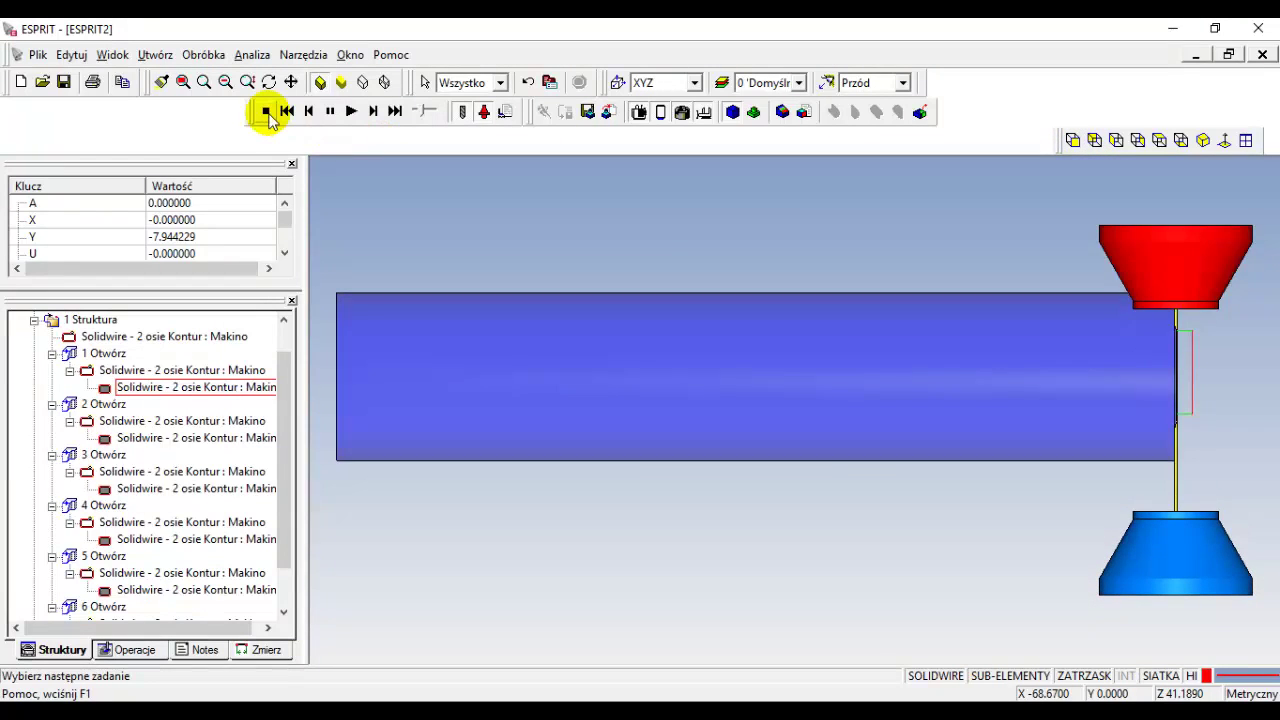
left_click(266, 112)
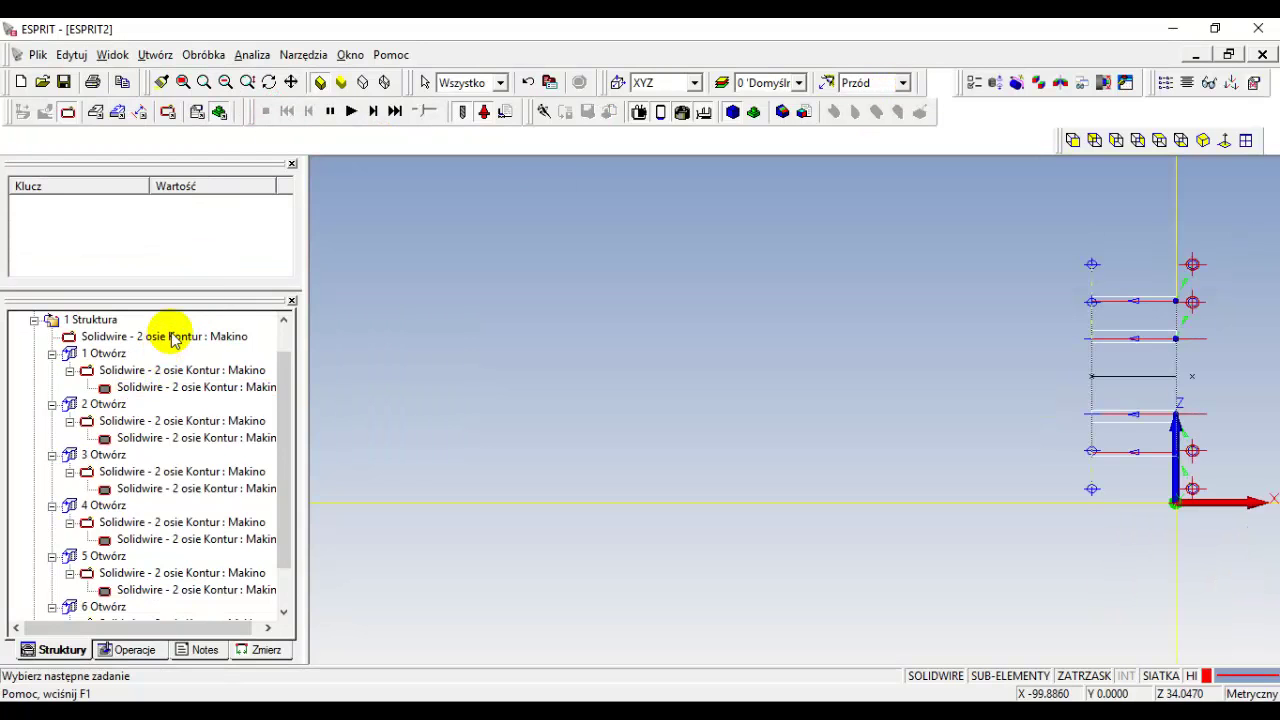
- In the first Solidwire operation set Dół przedmiotu 5, Pod płaszczyzna Q 20, Górna dysza 26
left_click_drag(283, 412, 146, 362)
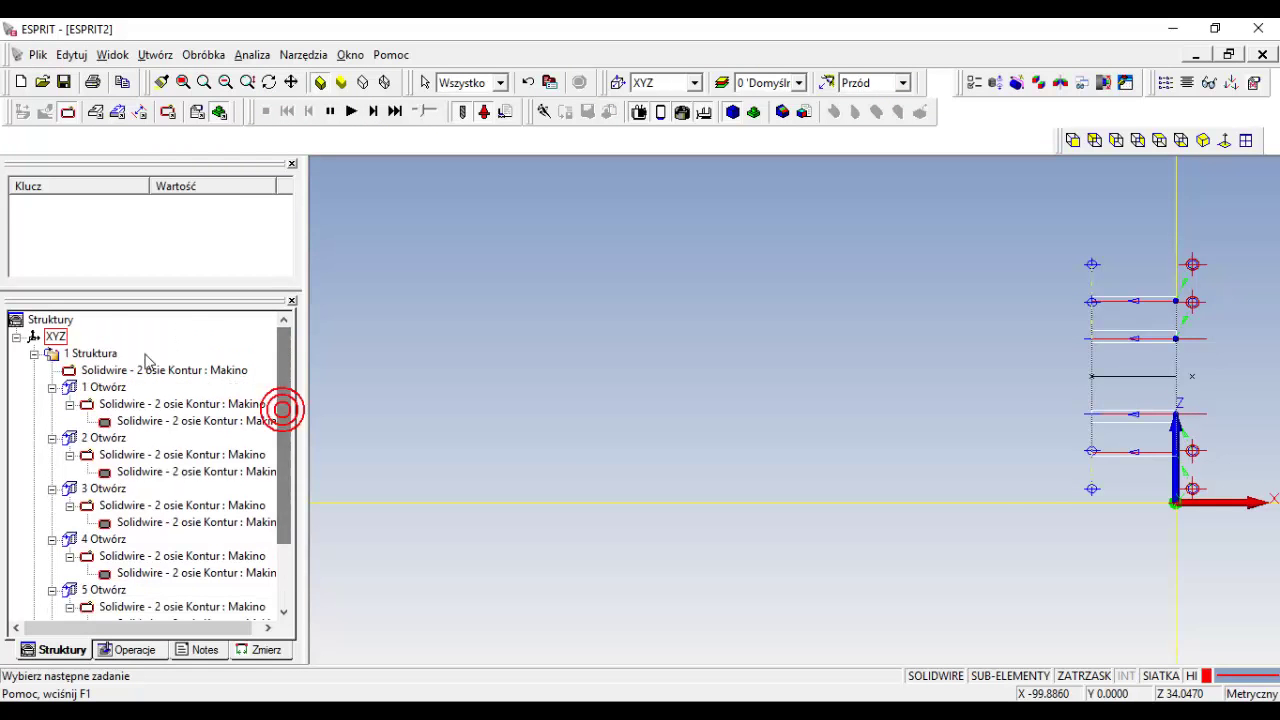
double_click(122, 370)
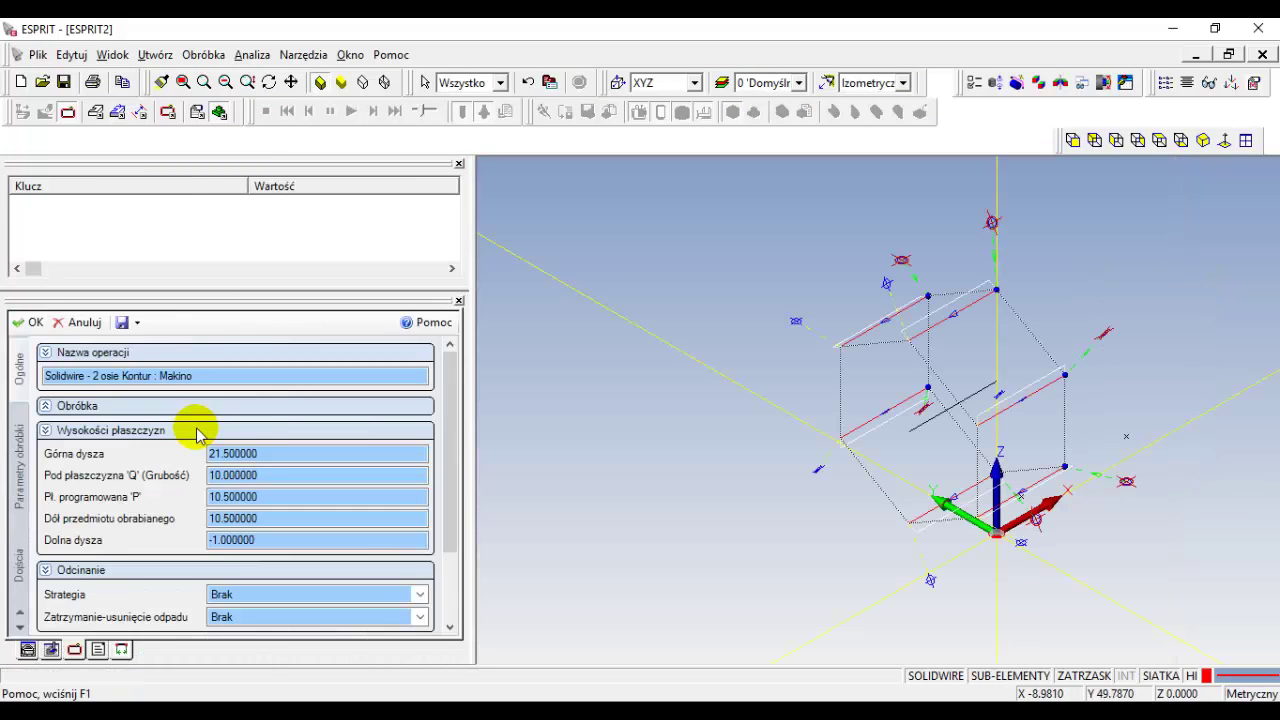
left_click(284, 520)
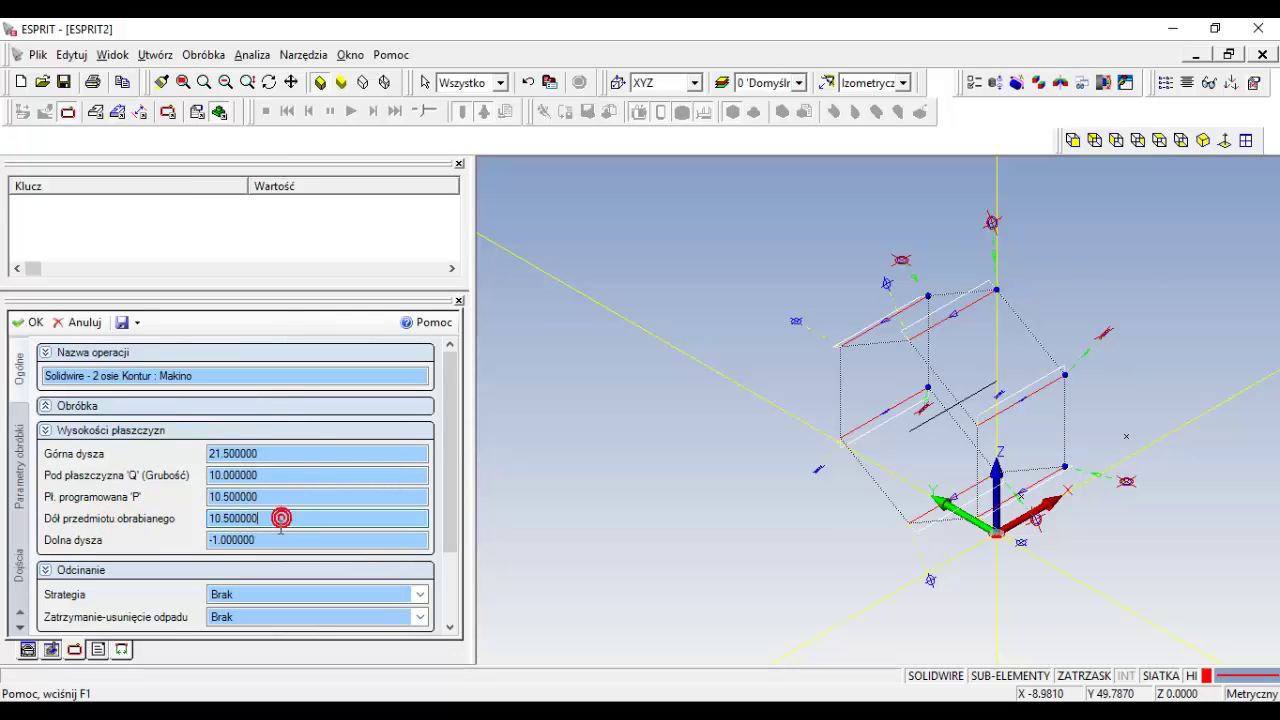
left_click_drag(281, 518, 198, 522)
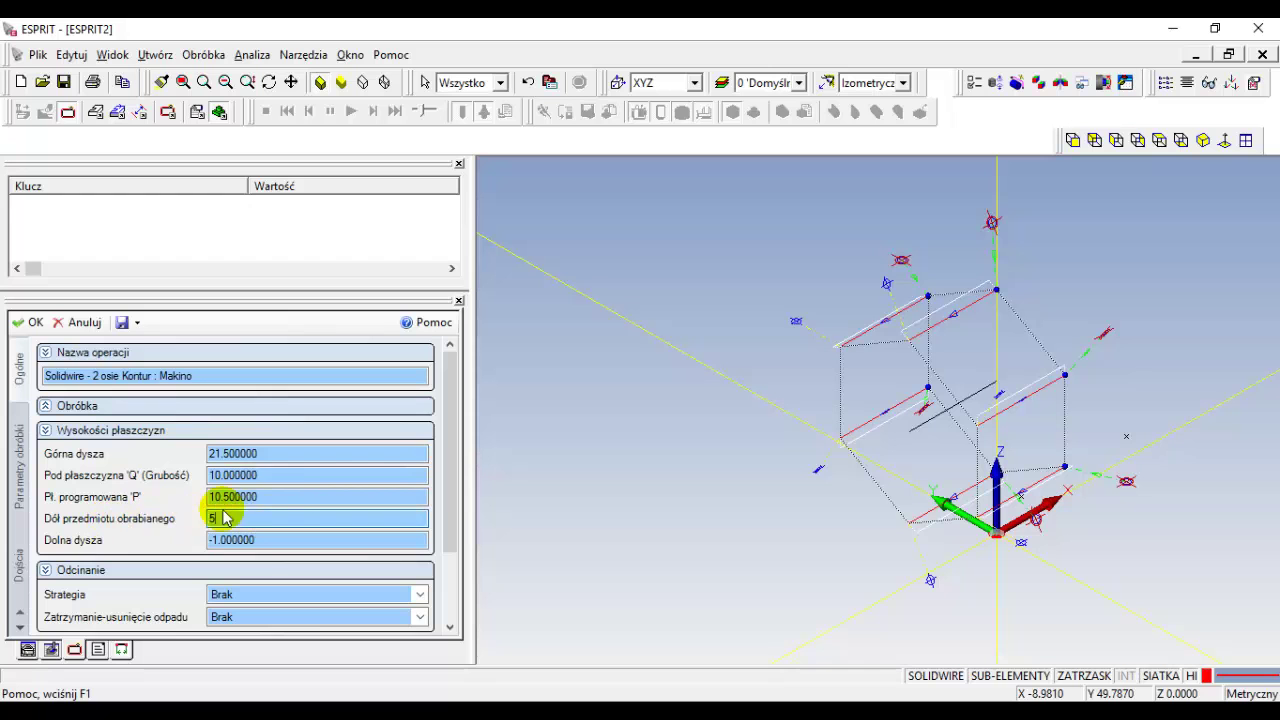
key("Return")
left_click_drag(300, 478, 195, 483)
type("20")
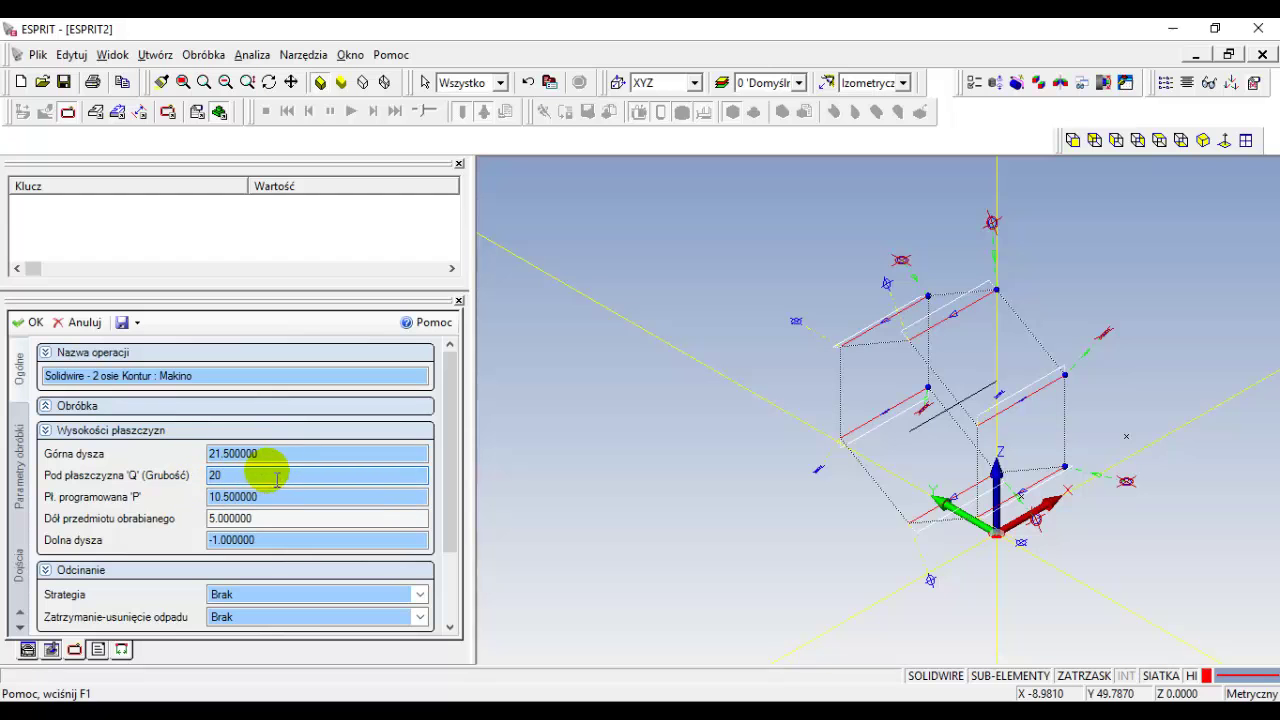
left_click(294, 452)
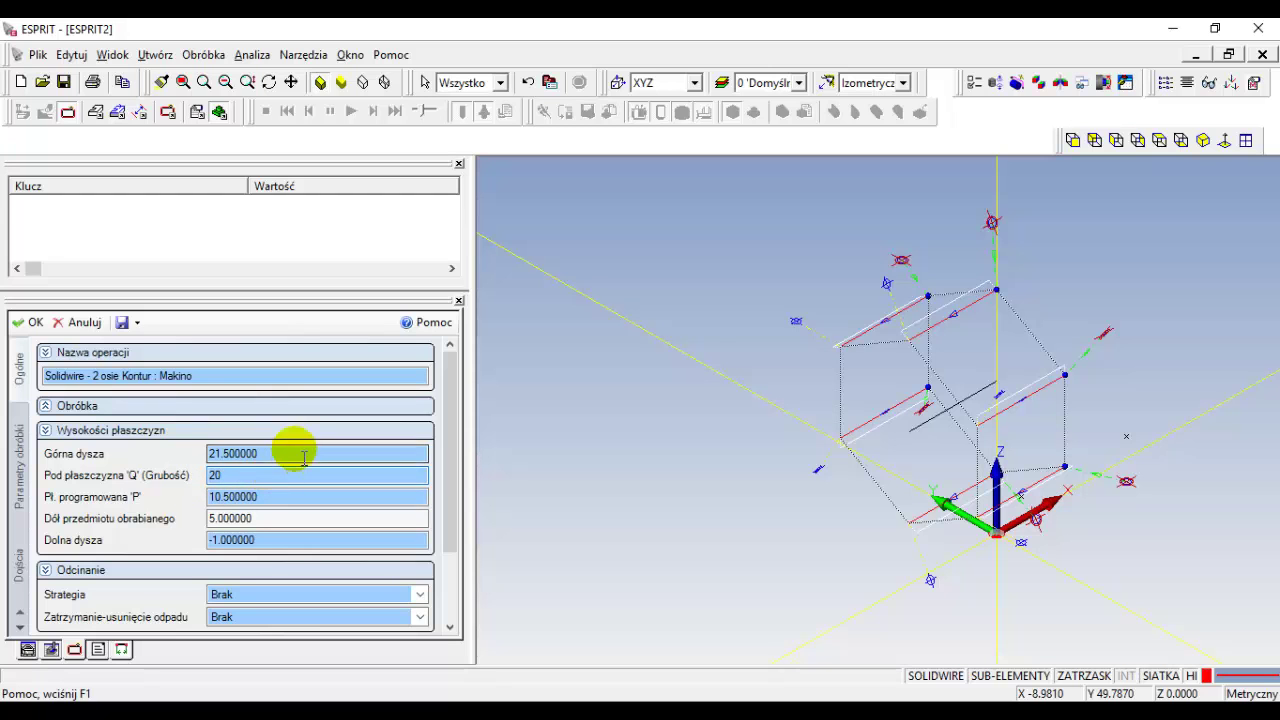
left_click_drag(284, 462, 200, 460)
type("26")
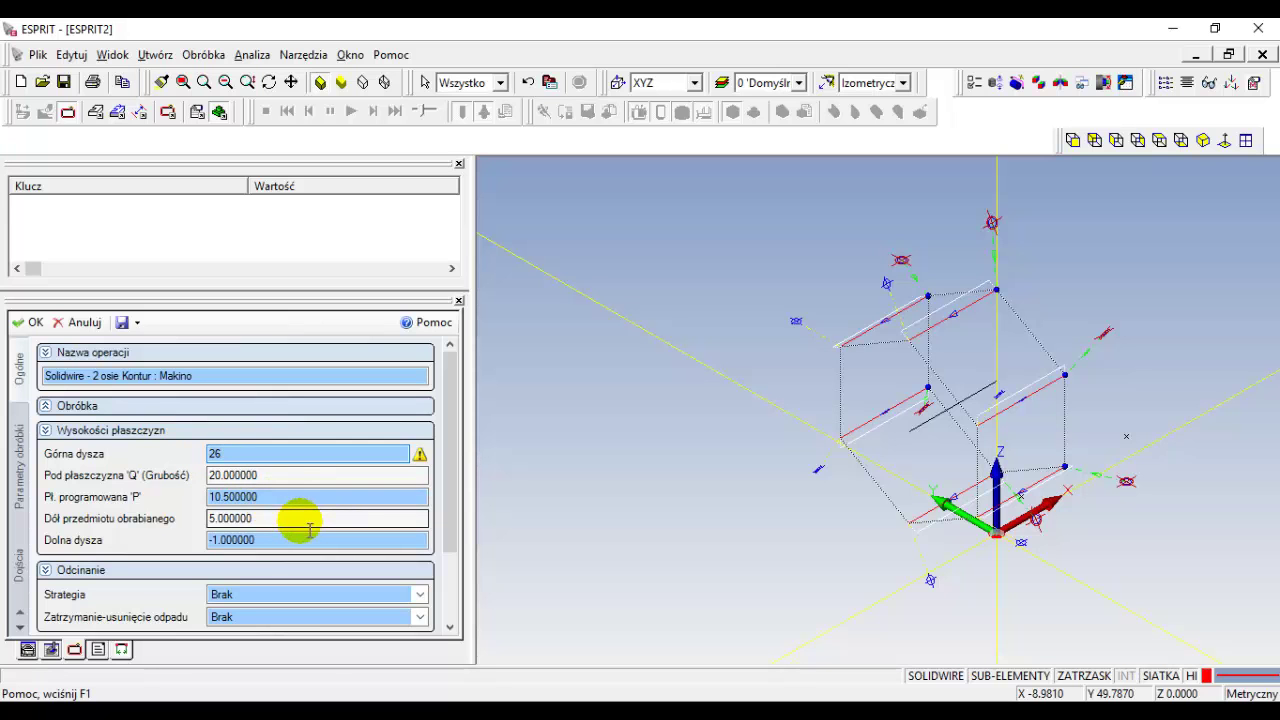
left_click(143, 377)
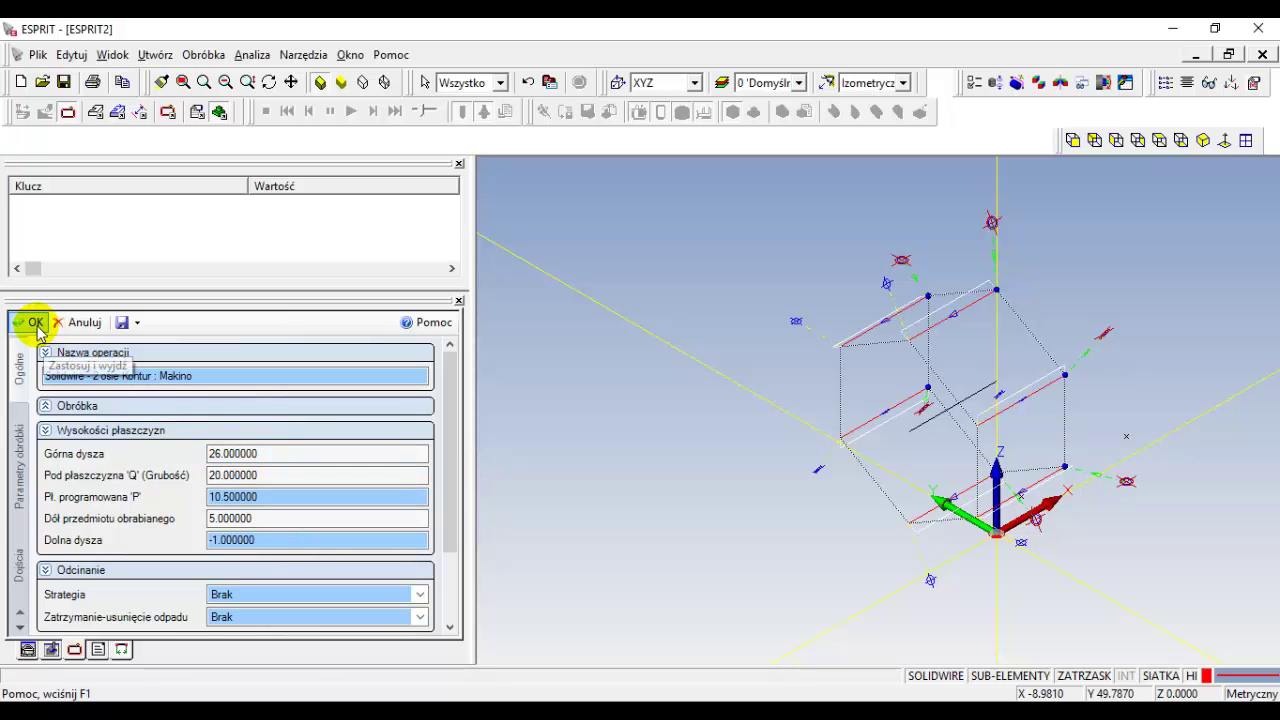
left_click(37, 324)
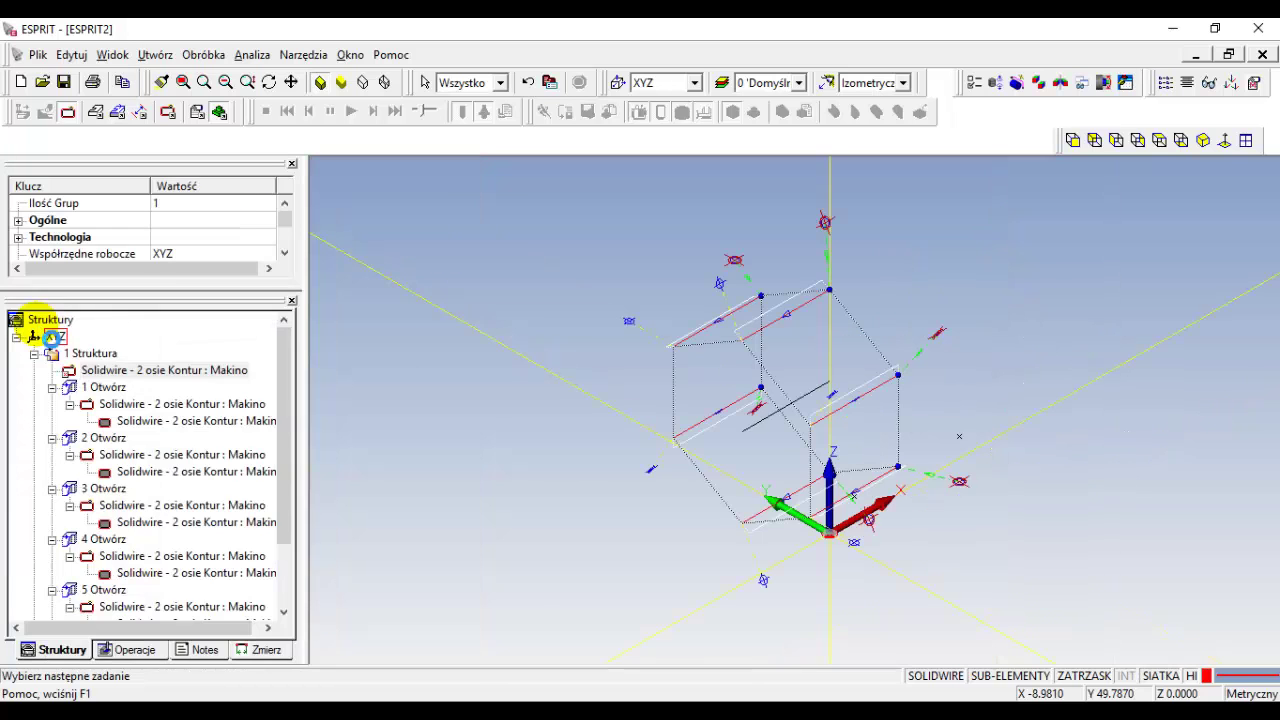
left_click(373, 111)
left_click(695, 409)
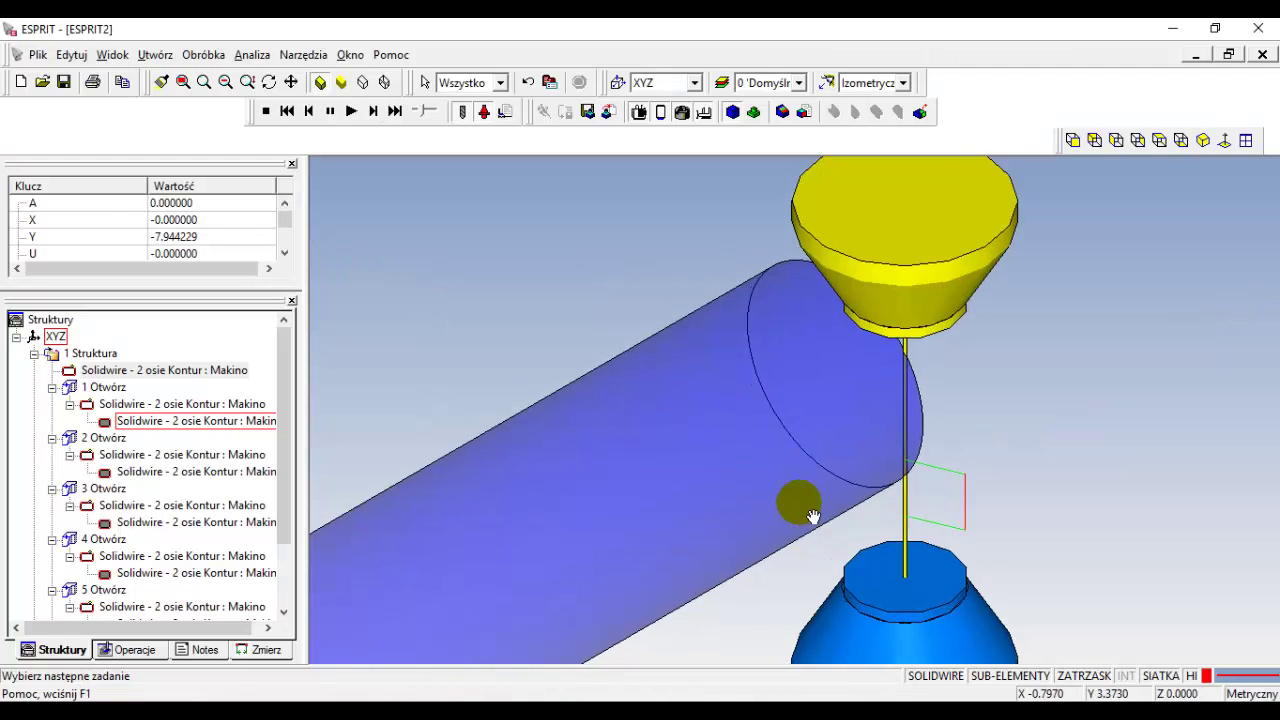
mouse_move(697, 487)
left_mouse_down()
mouse_move(808, 491)
mouse_move(651, 523)
mouse_move(677, 566)
mouse_move(736, 560)
mouse_move(720, 528)
left_mouse_up()
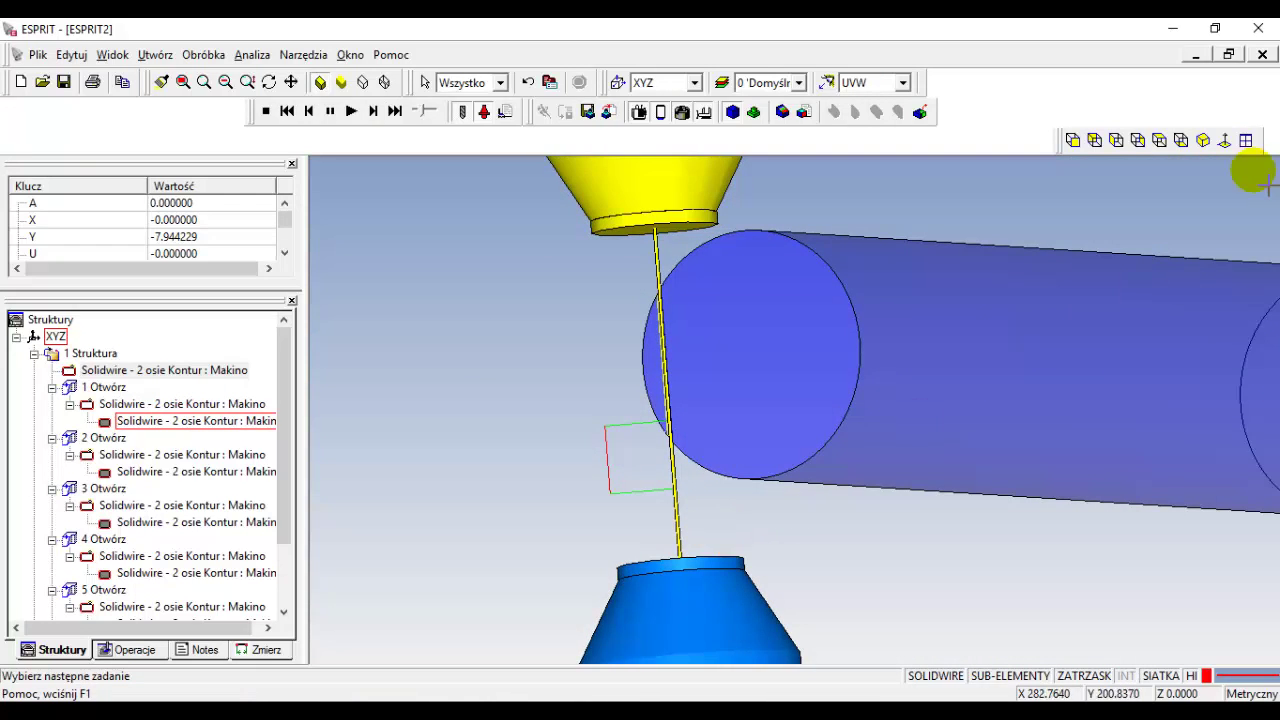
left_click(1139, 141)
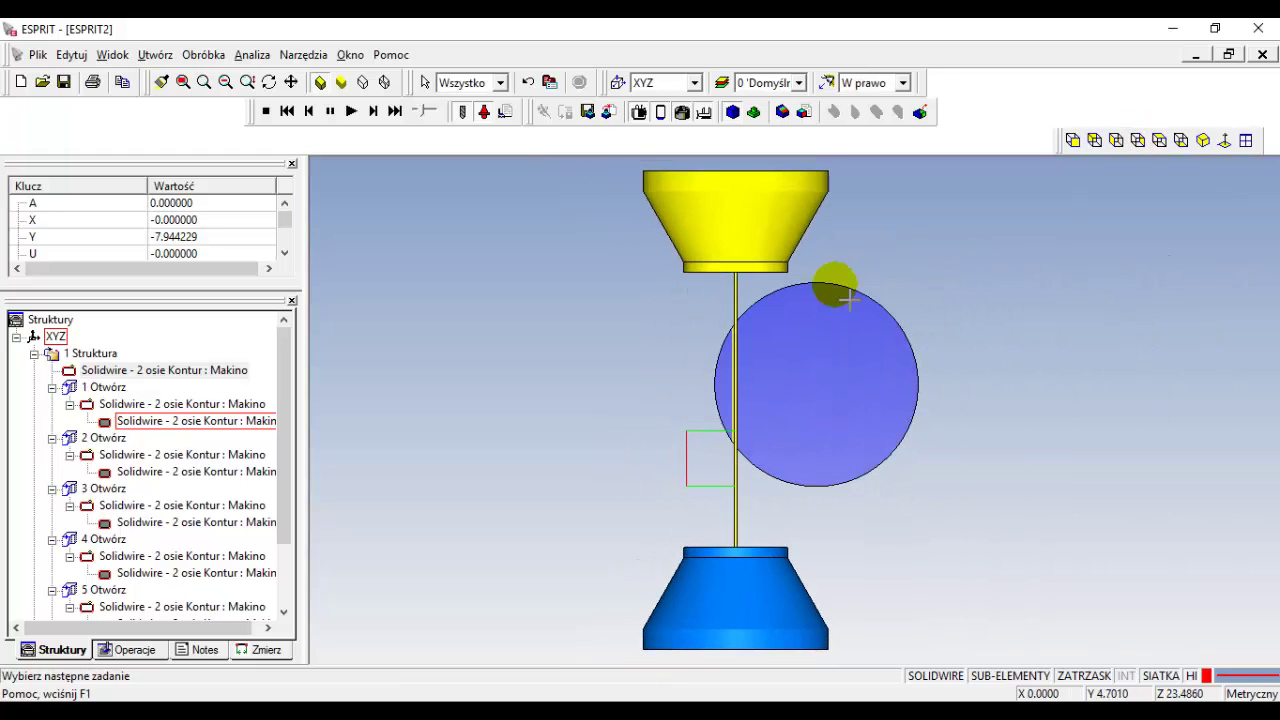
left_click(352, 112)
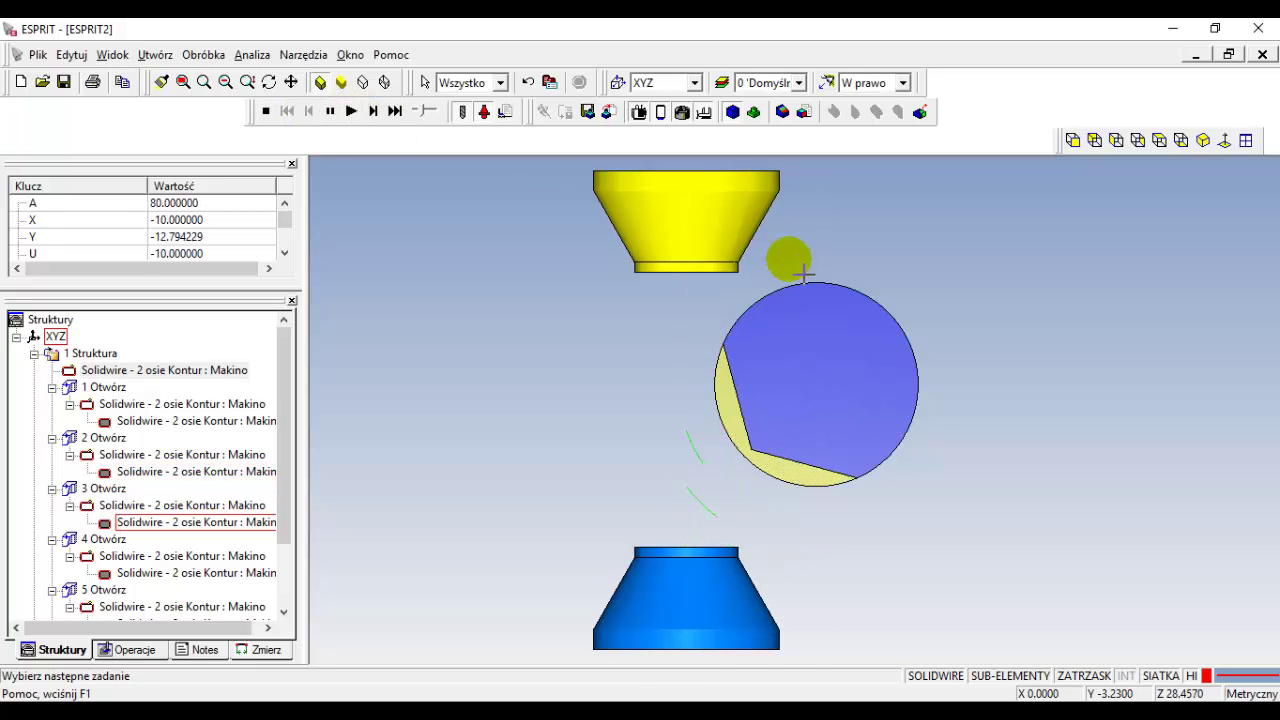
middle_click_drag(822, 371, 862, 390, "shift")
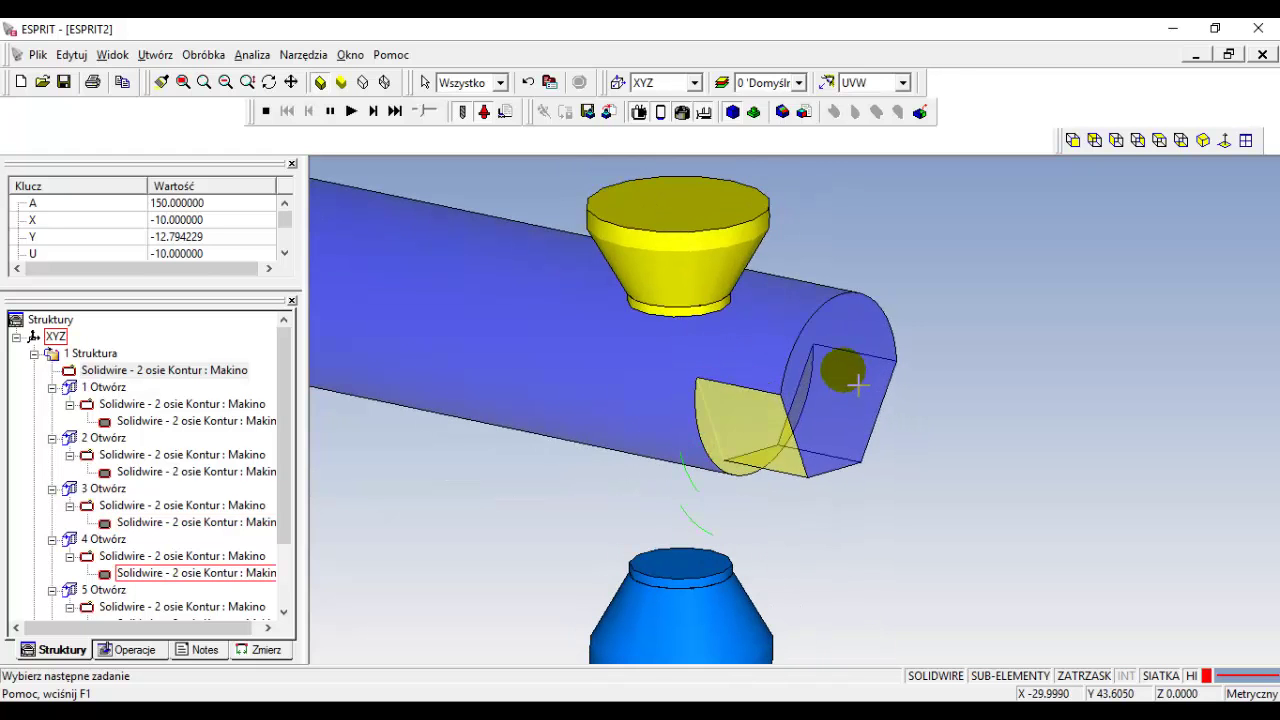
left_click(298, 106)
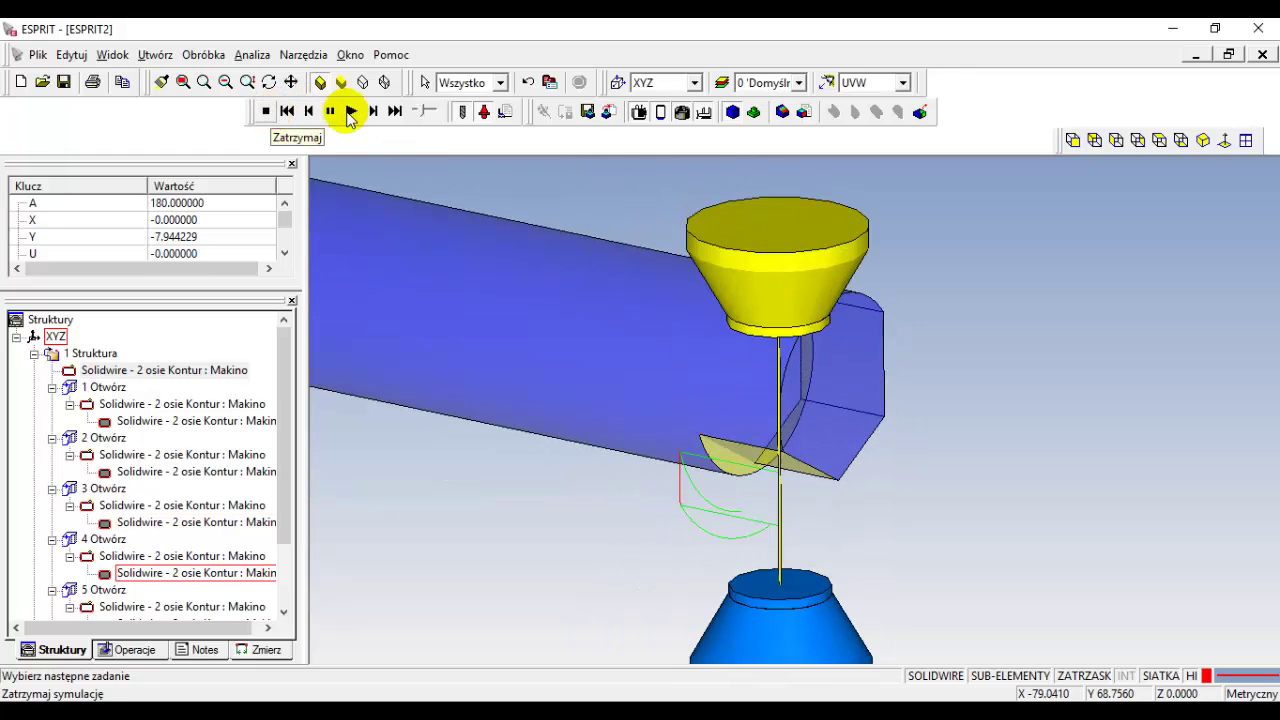
left_click_drag(428, 116, 435, 116)
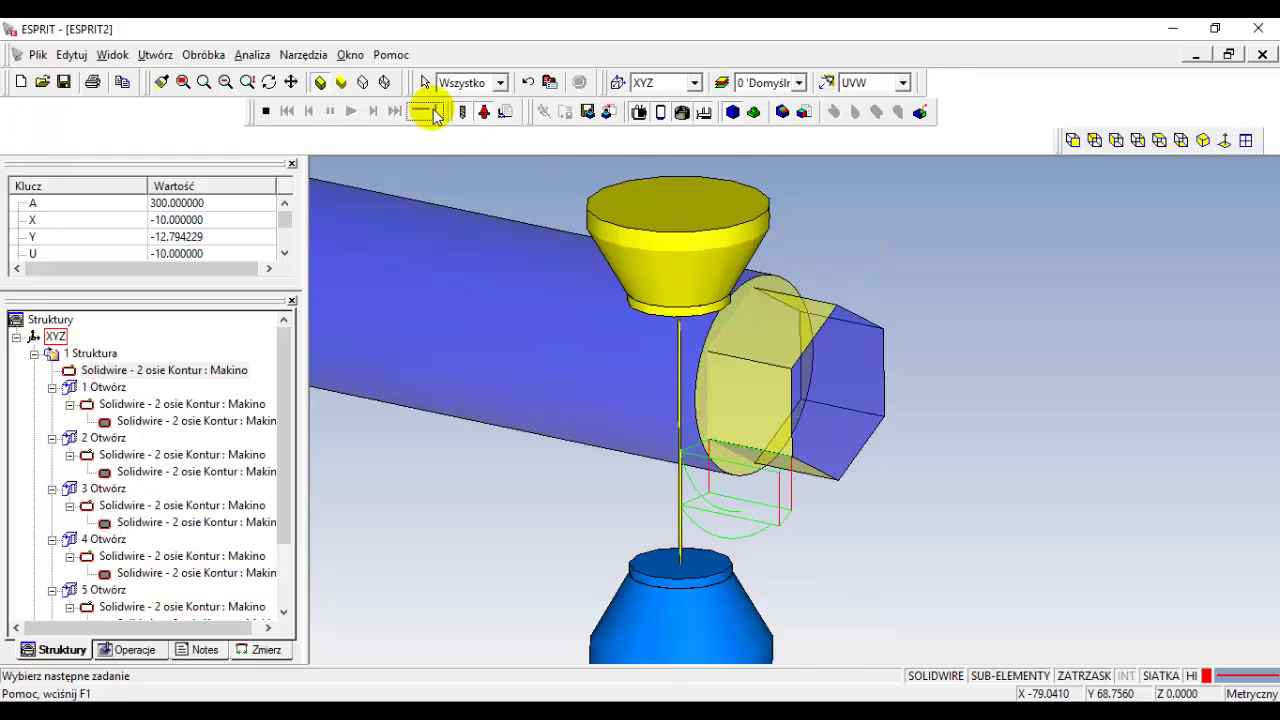
left_click(266, 112)
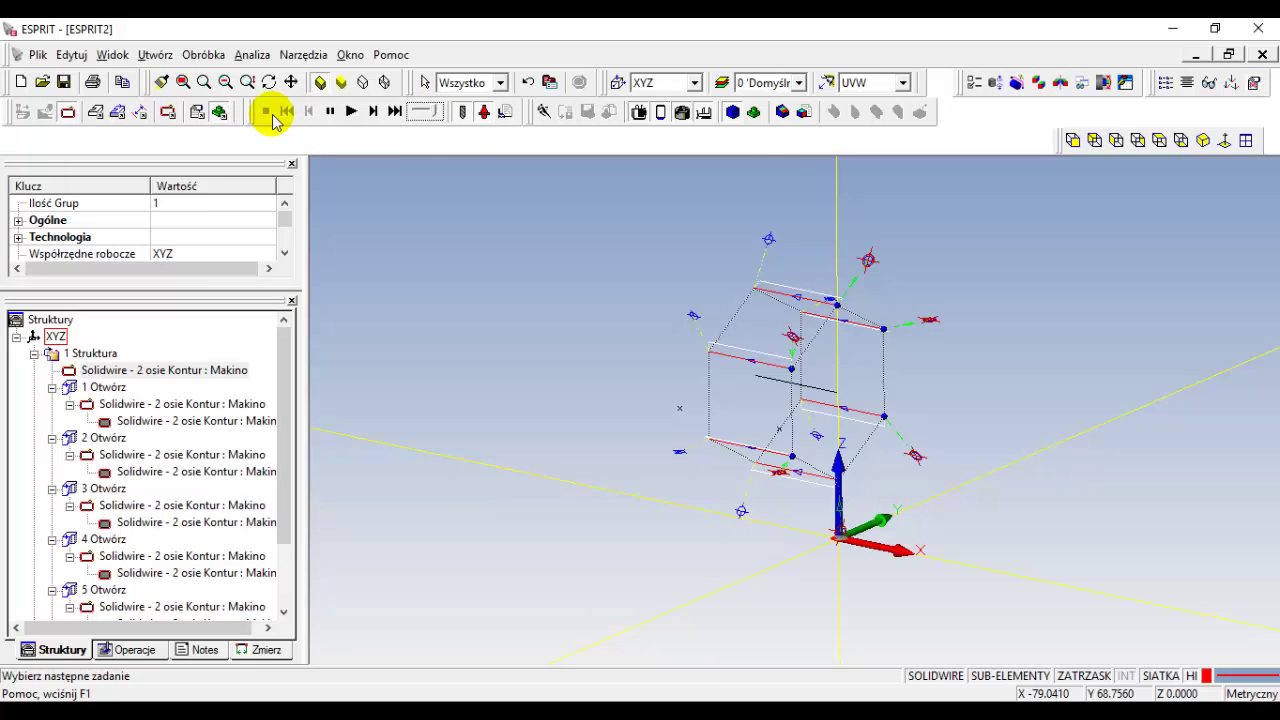